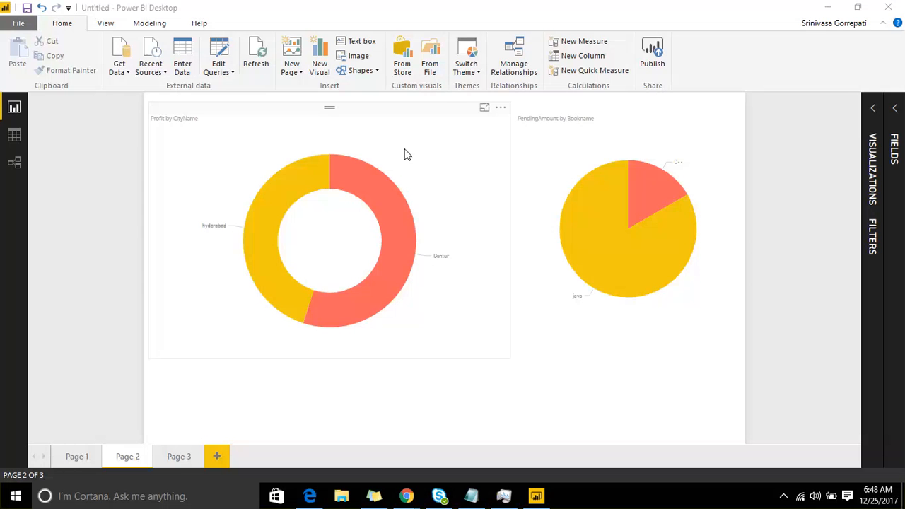
- Open the report's queries for editing and dismiss the notice about the outdated preview
click(231, 73)
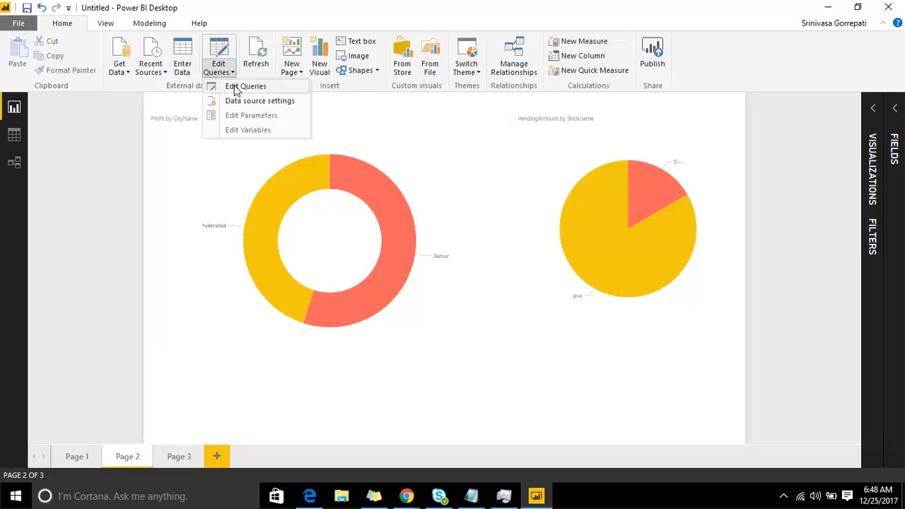
click(236, 88)
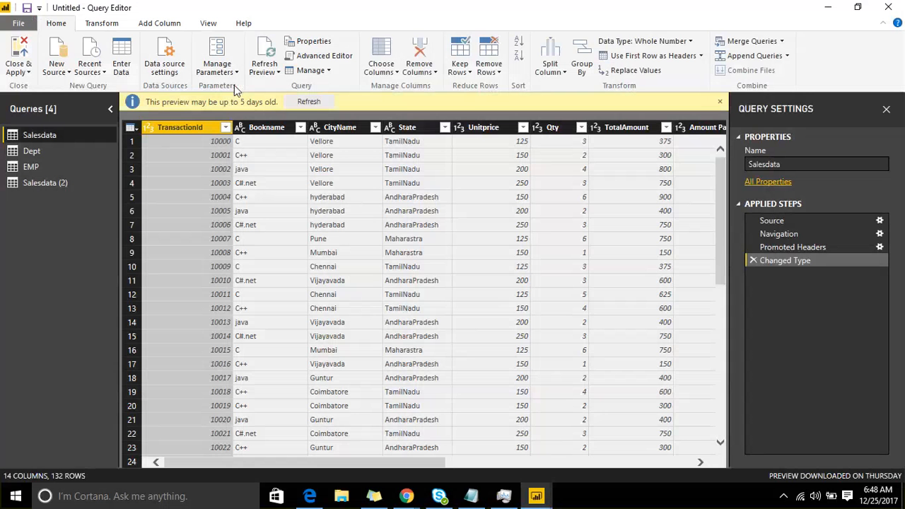
click(720, 102)
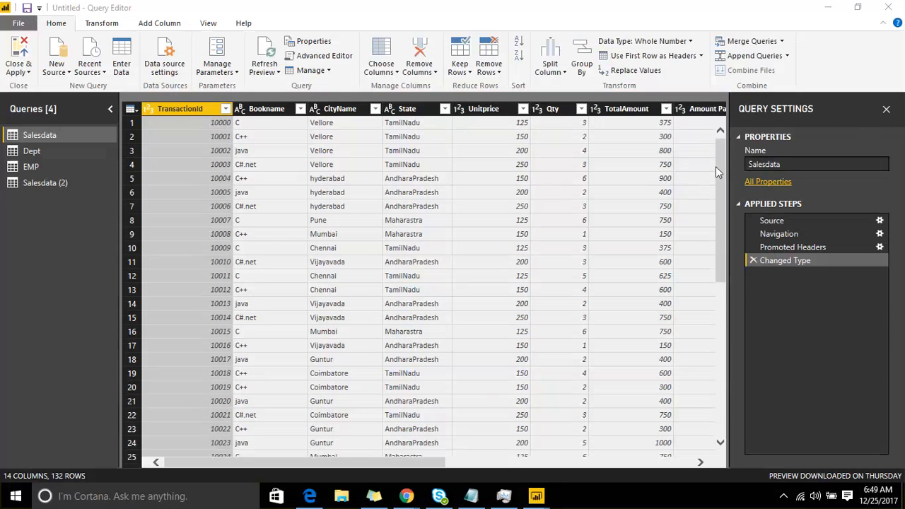
- Look through the Salesdata, Dept, EMP and Salesdata (2) queries to review the data in each
click(39, 182)
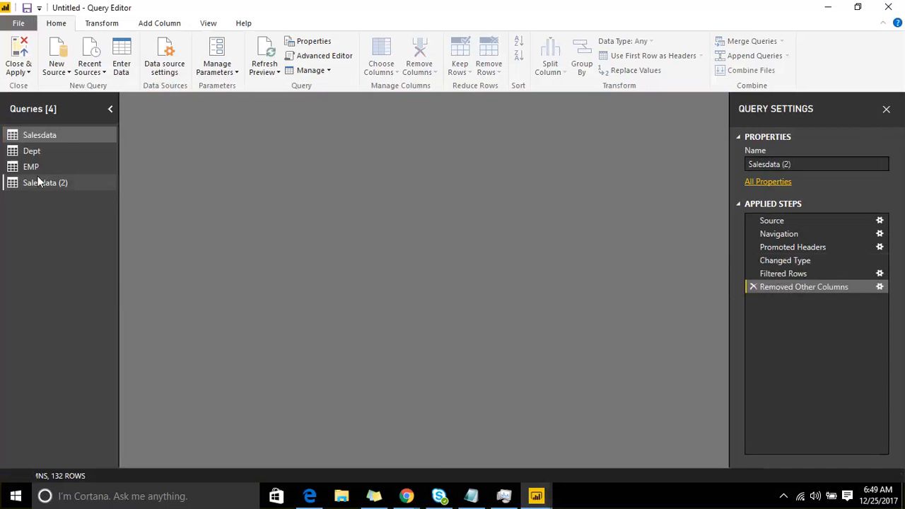
click(39, 167)
click(35, 151)
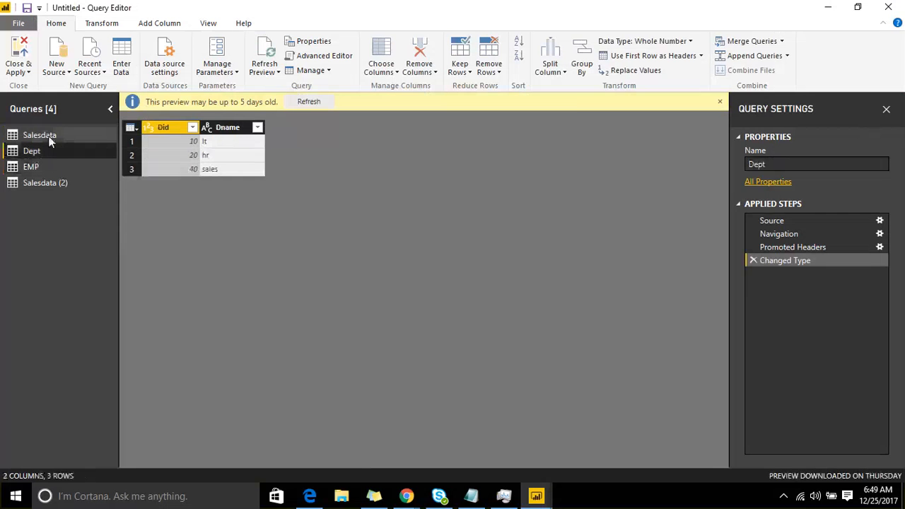
click(44, 136)
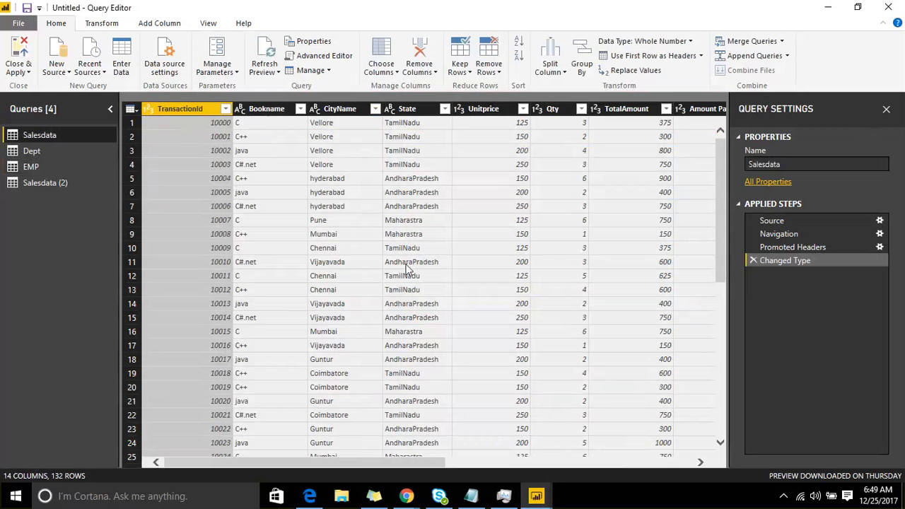
click(80, 151)
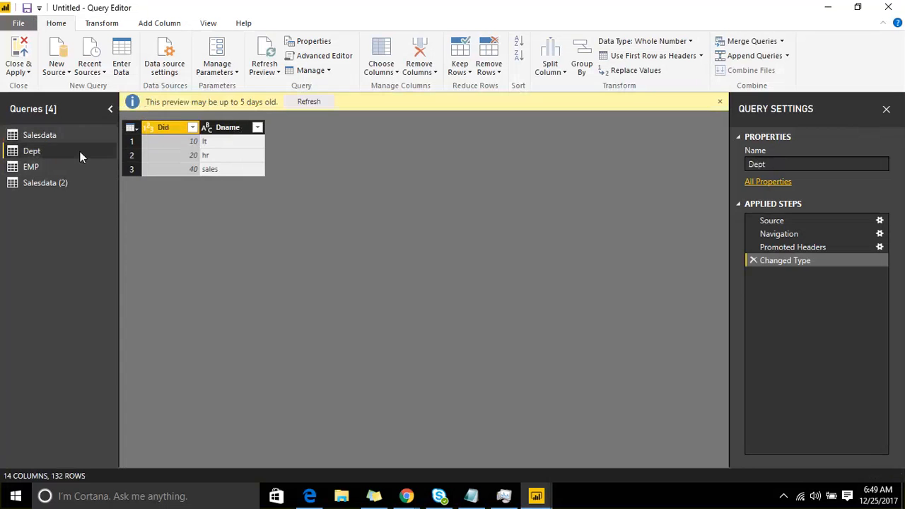
click(73, 165)
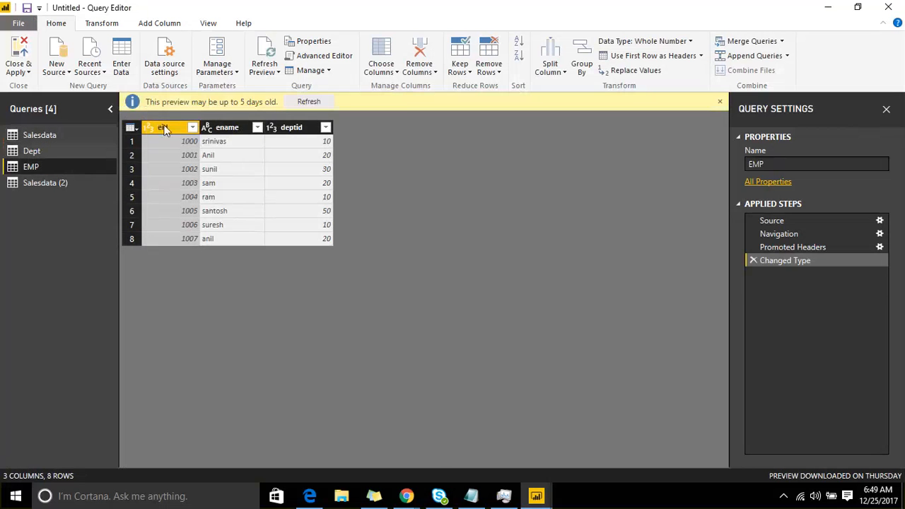
click(77, 183)
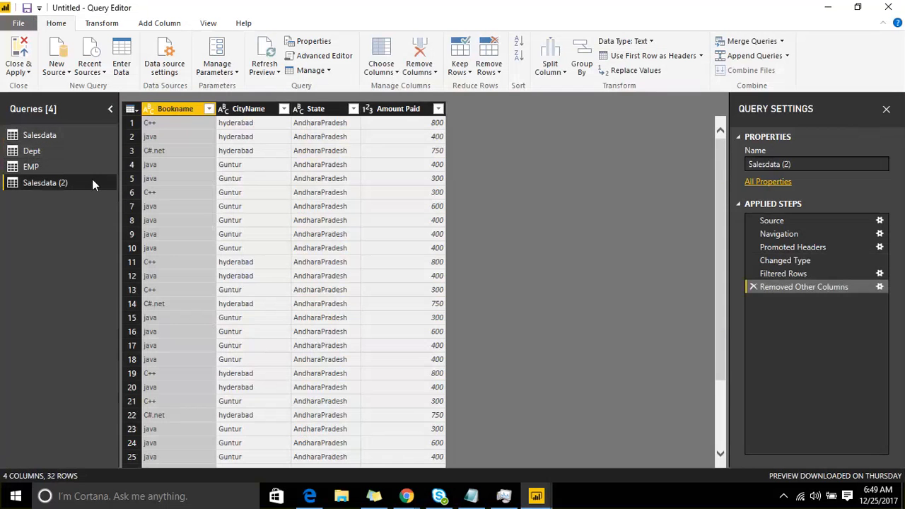
- Remove the Bookname column from the Salesdata query and sort its rows by CityName in ascending order
click(44, 139)
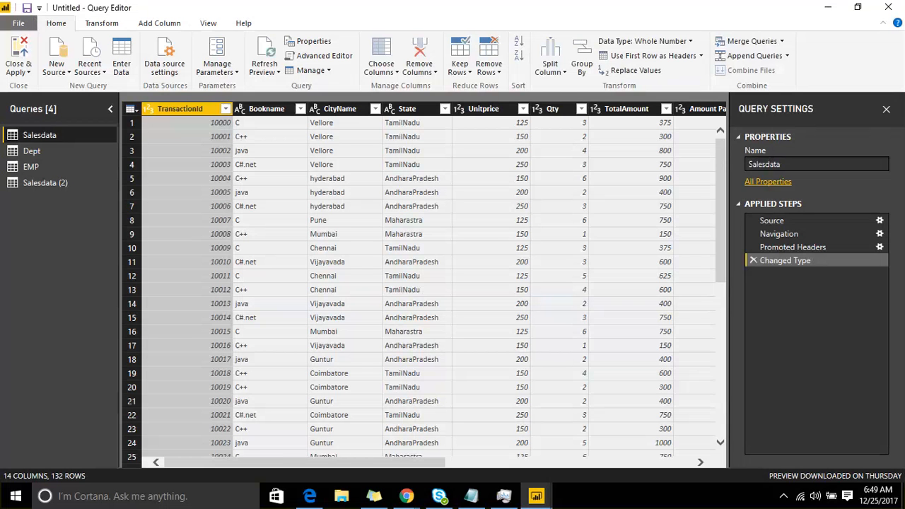
click(281, 111)
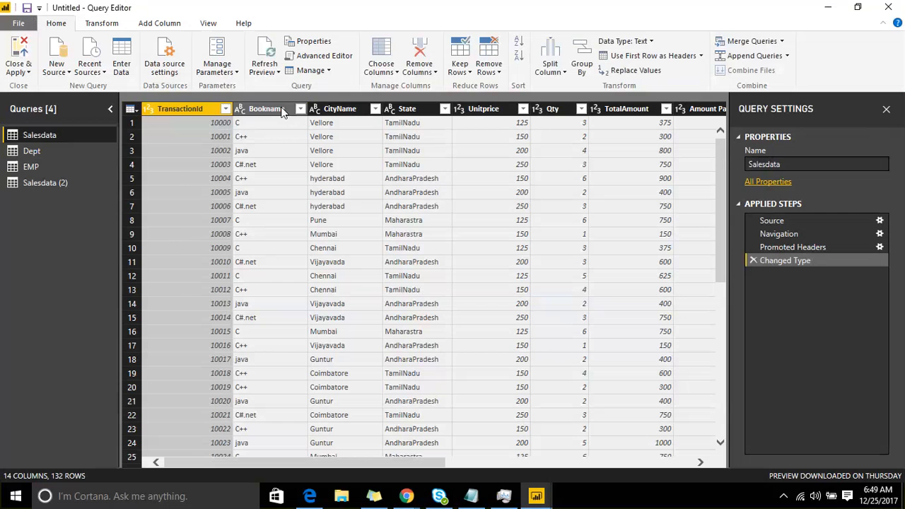
right_click(281, 113)
click(352, 137)
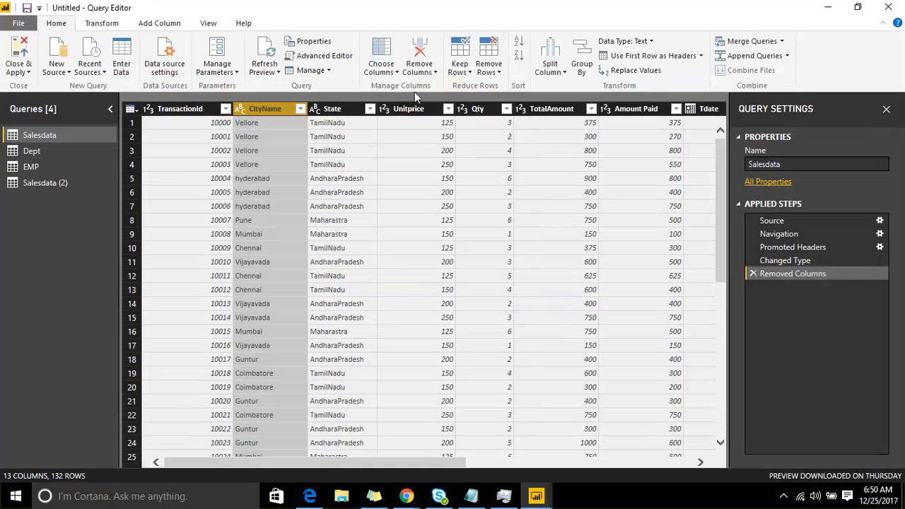
click(520, 50)
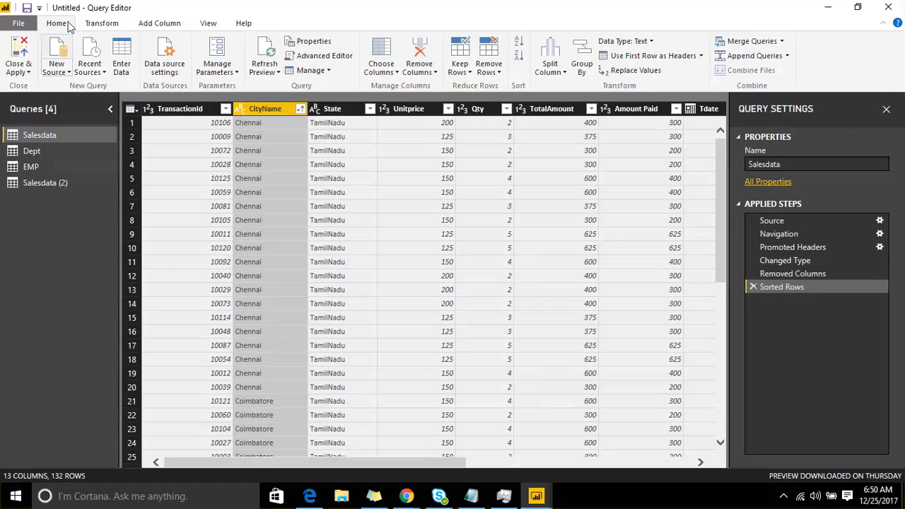
- Examine the available transform commands and view the Dept, EMP and Salesdata (2) queries
click(107, 25)
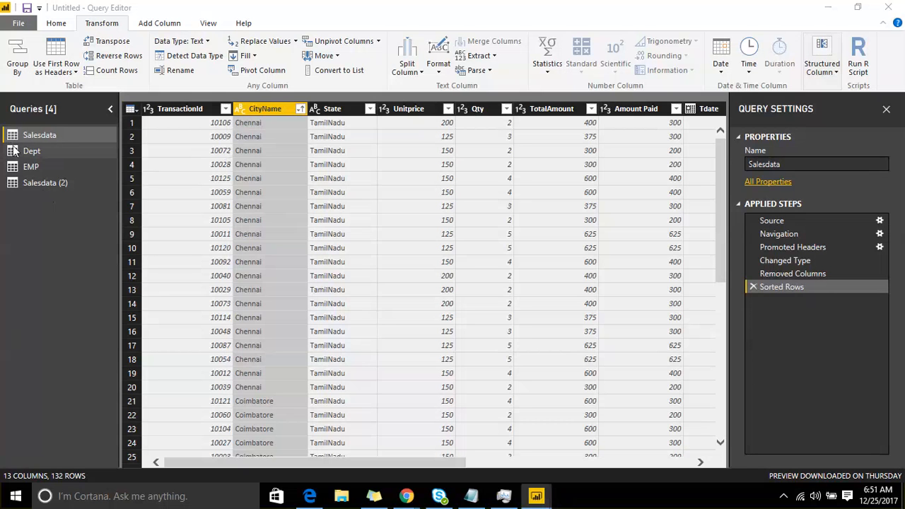
click(21, 151)
click(18, 167)
click(33, 182)
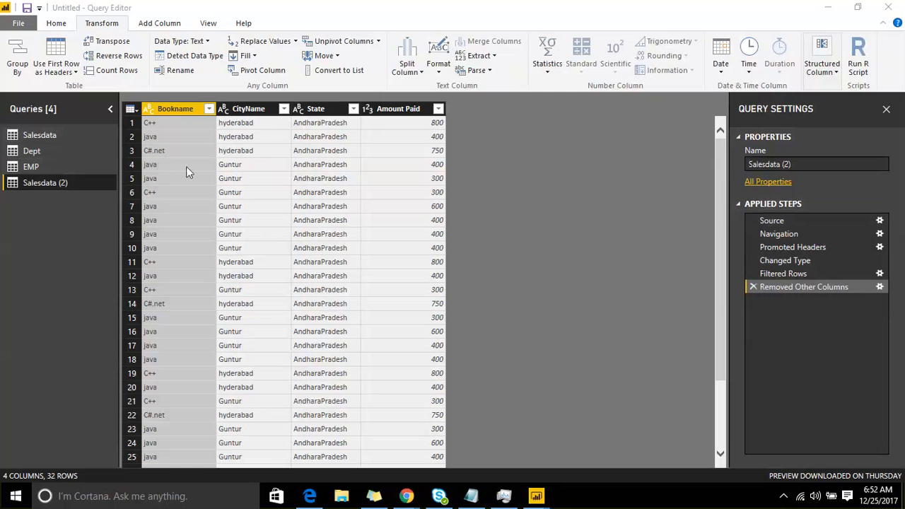
- Copy the Salesdata query to the clipboard
click(43, 137)
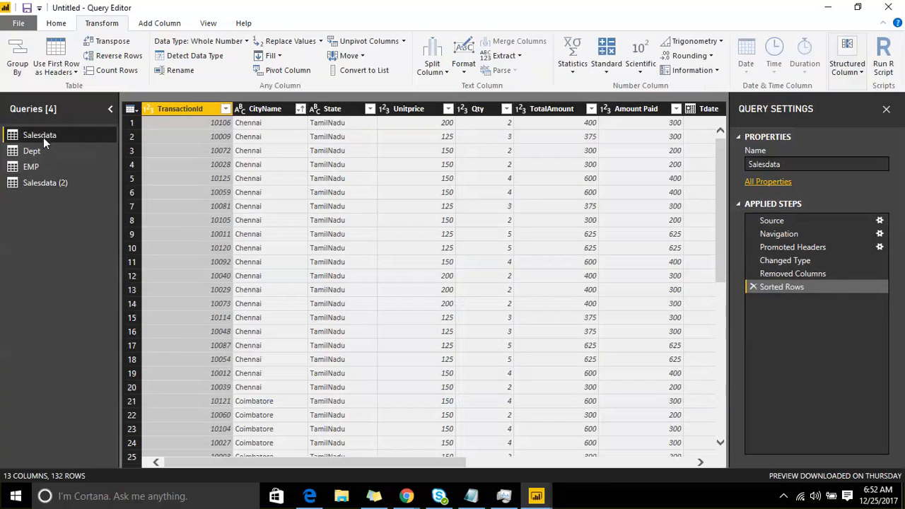
right_click(43, 137)
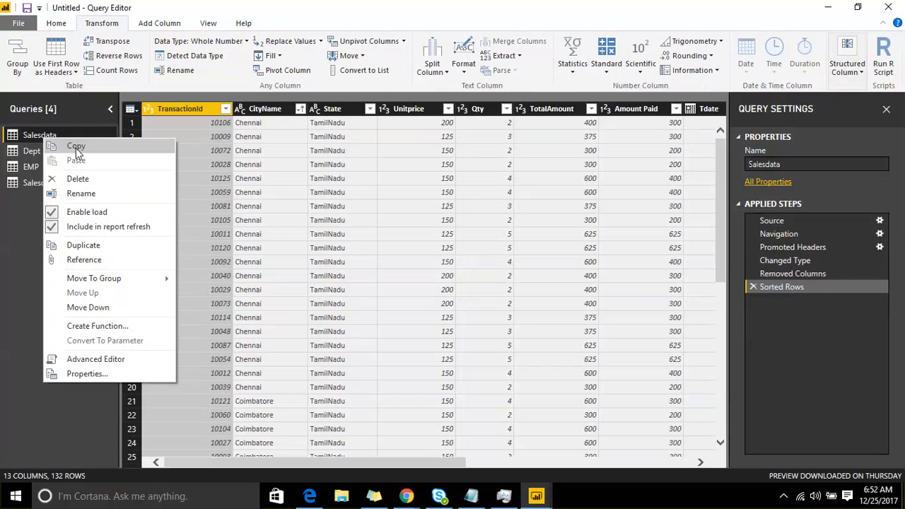
click(76, 147)
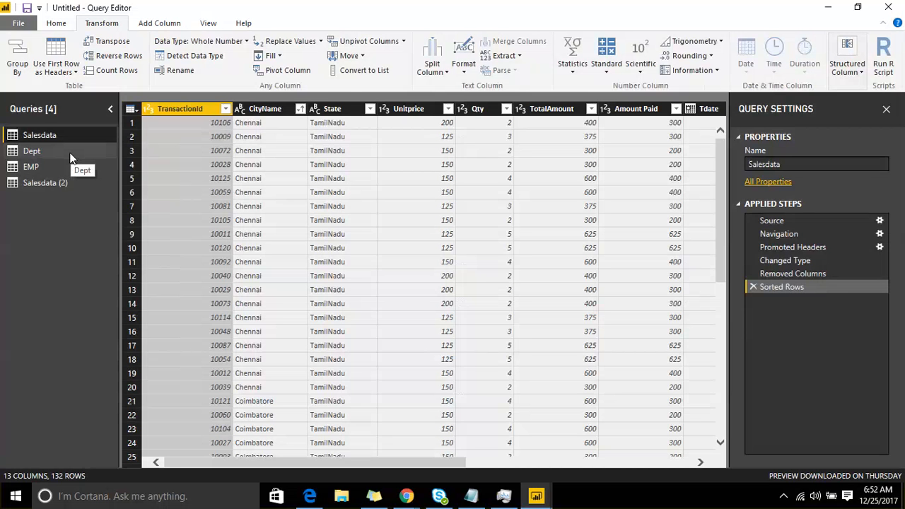
click(57, 23)
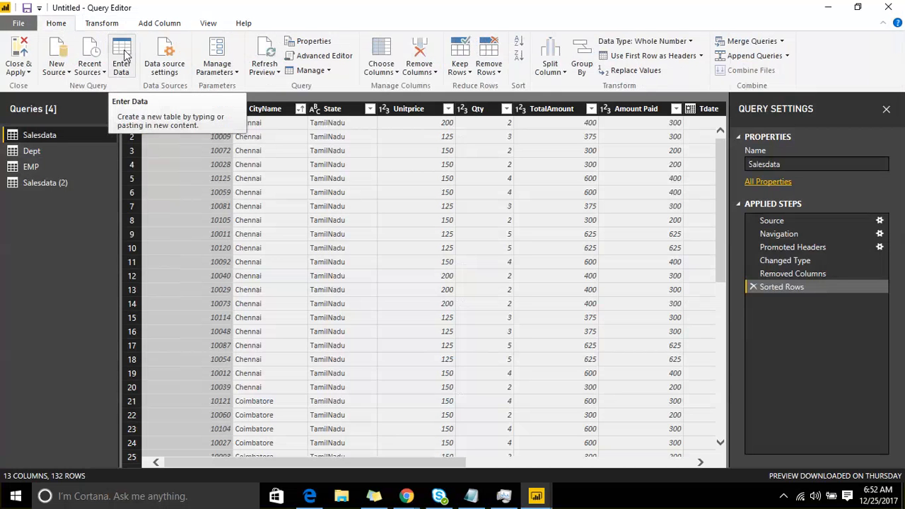
right_click(49, 139)
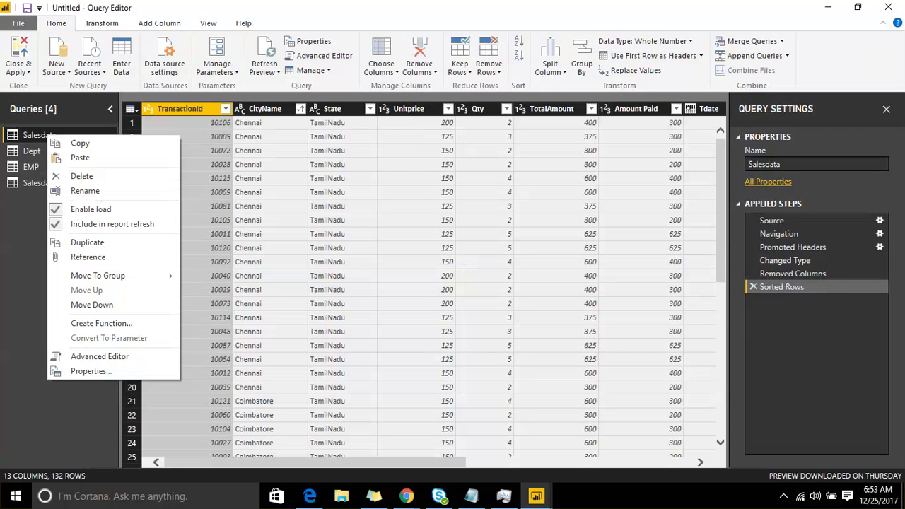
click(3, 236)
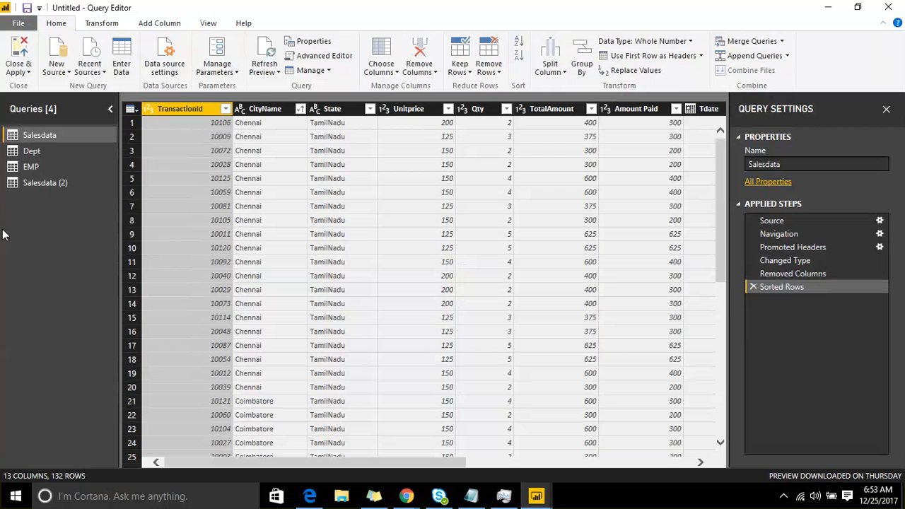
right_click(50, 136)
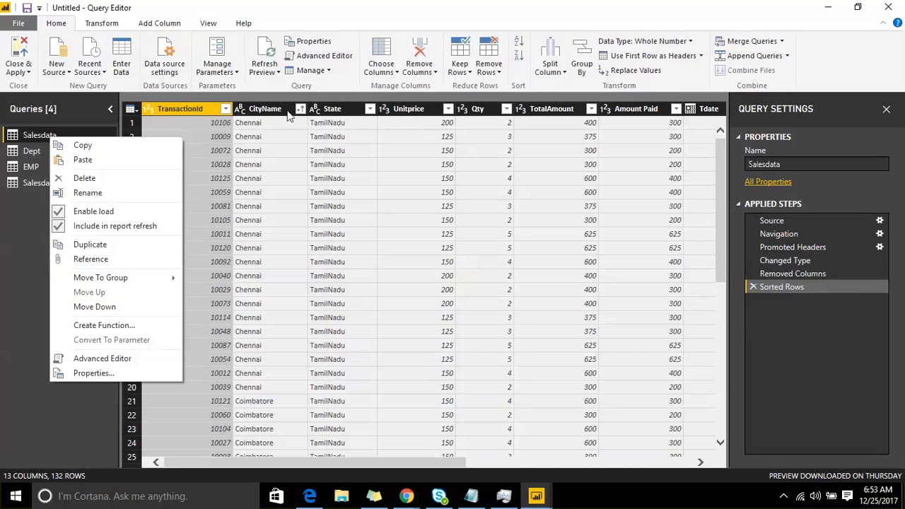
- Group Salesdata by CityName with a Count column holding the sum of Amount Paid, and delete that Grouped Rows step again
click(265, 112)
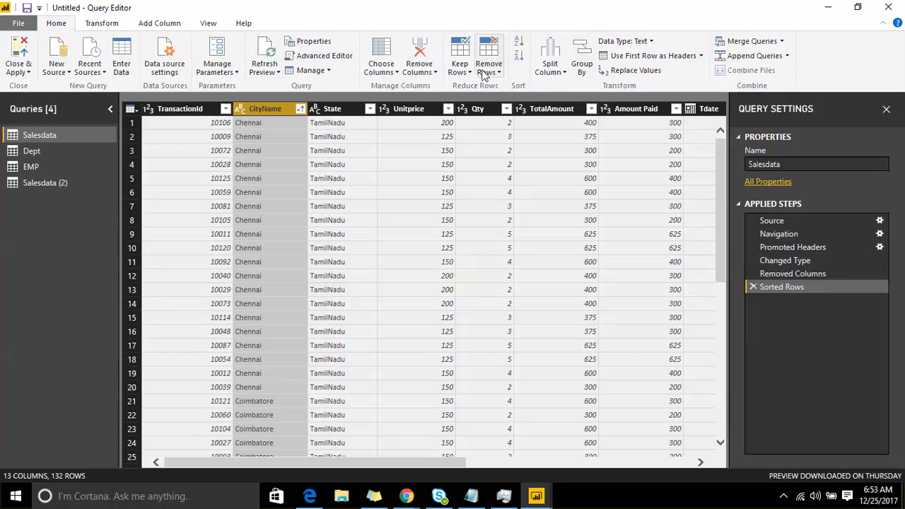
click(583, 67)
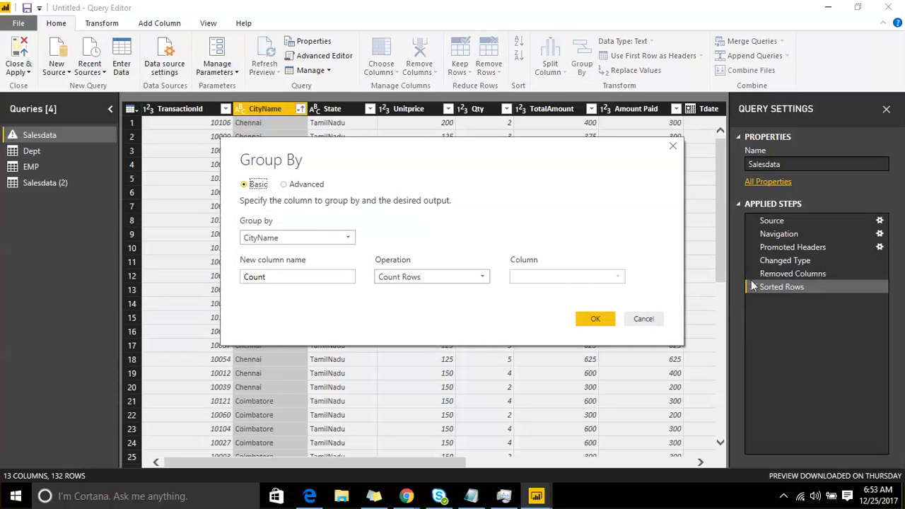
click(442, 280)
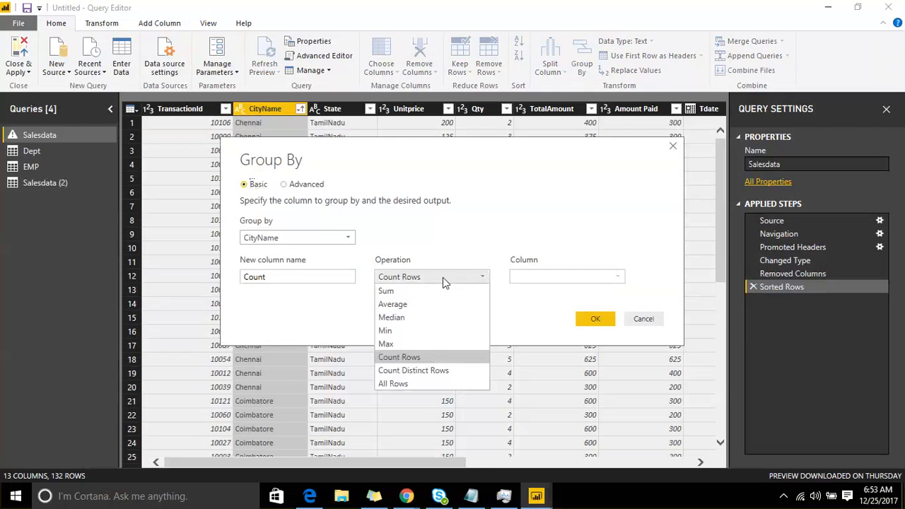
click(422, 296)
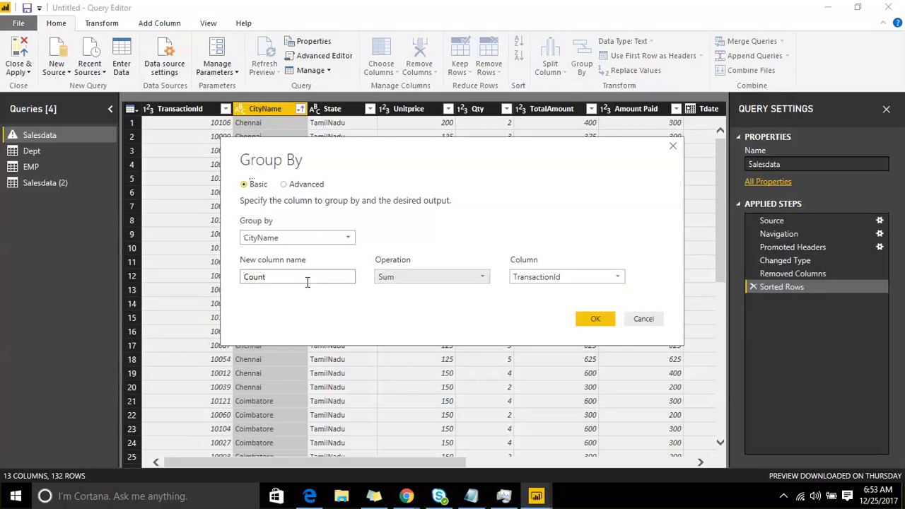
click(589, 277)
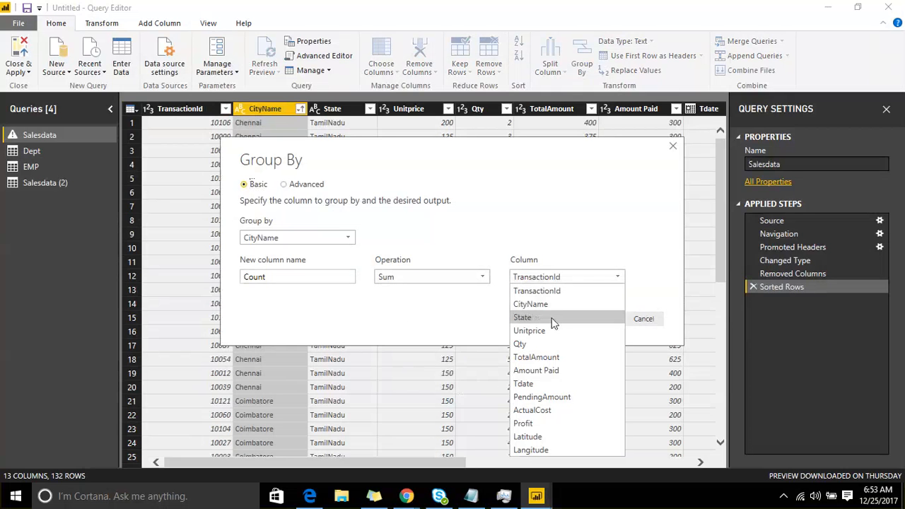
click(558, 371)
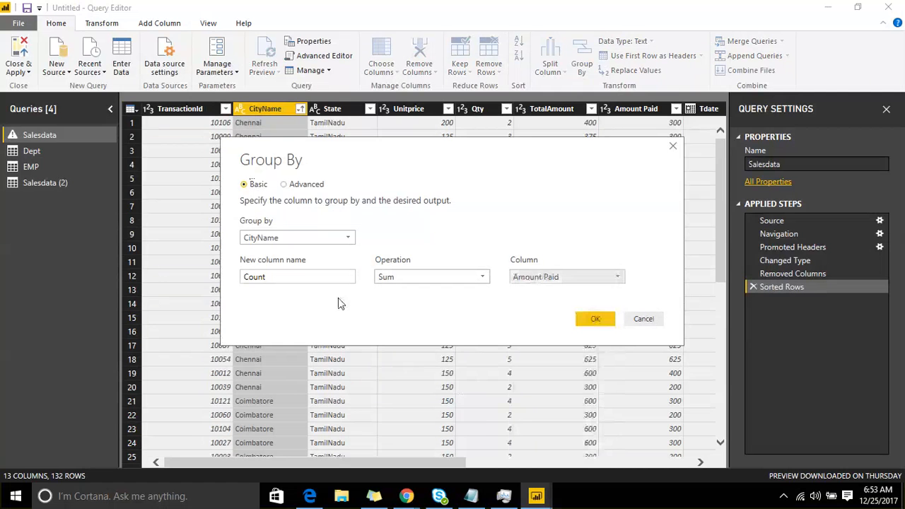
click(594, 320)
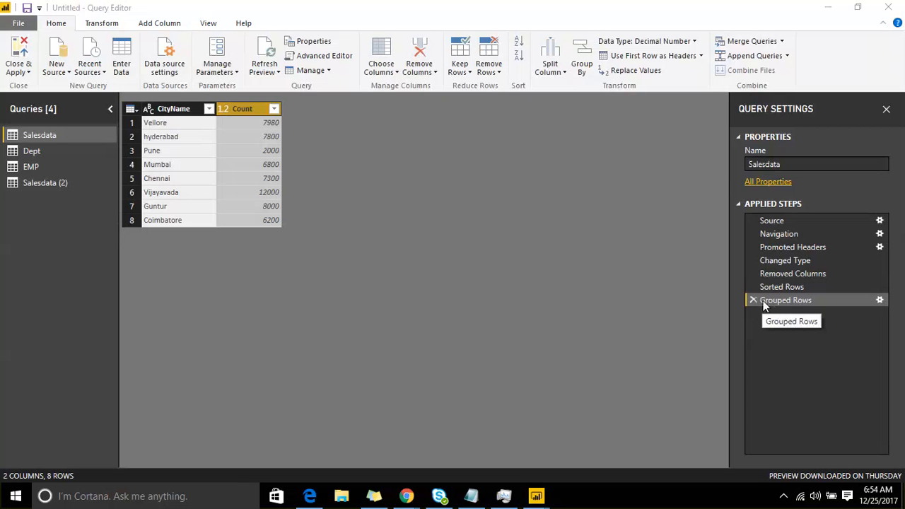
click(753, 300)
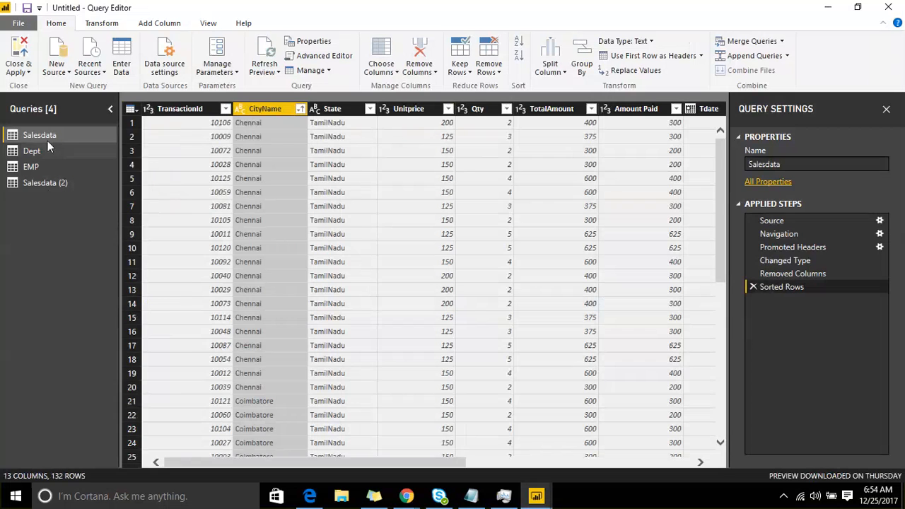
- Duplicate the Salesdata query and create a reference query from the original Salesdata
right_click(48, 141)
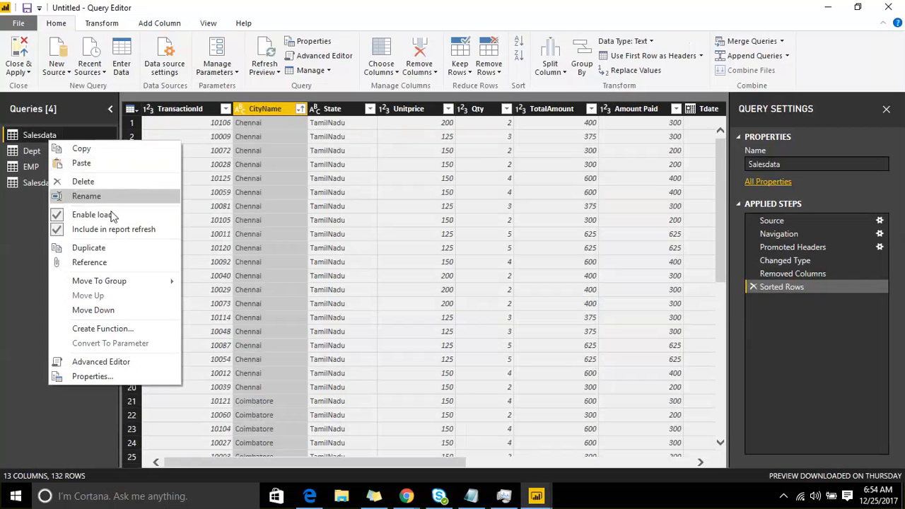
click(118, 254)
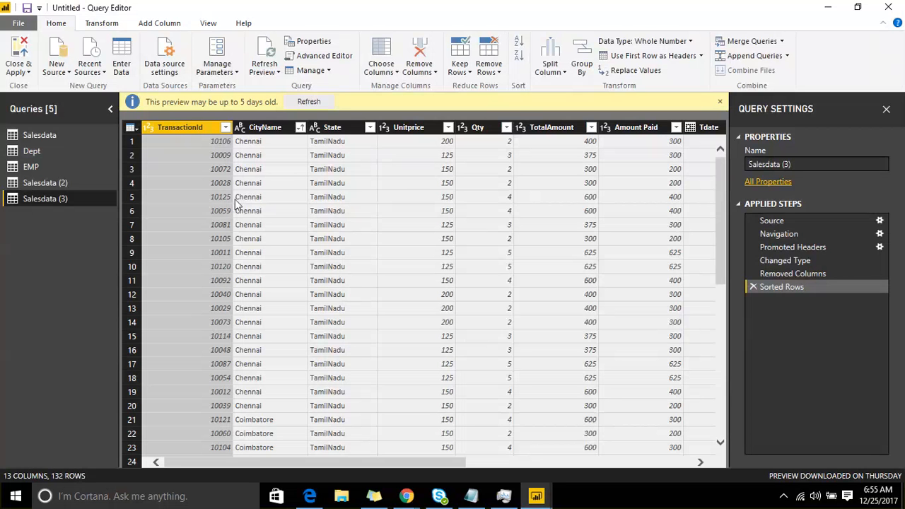
click(40, 137)
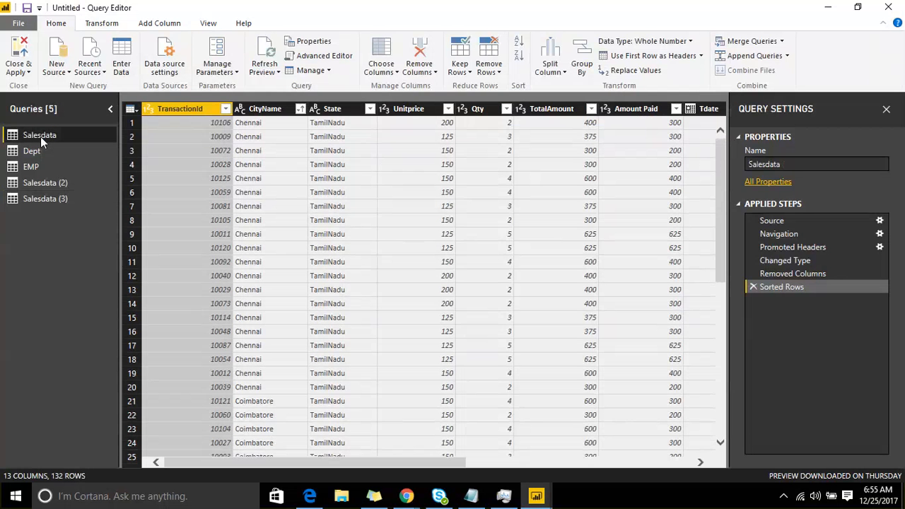
right_click(40, 136)
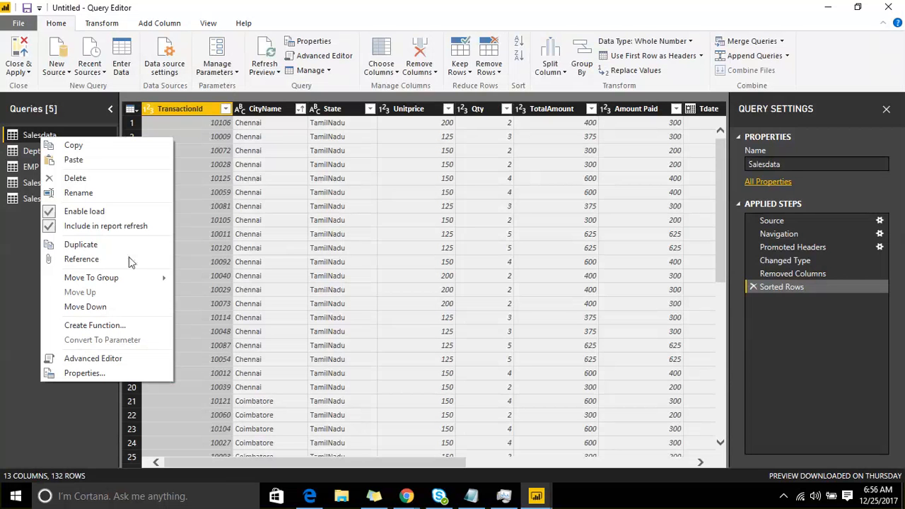
click(58, 259)
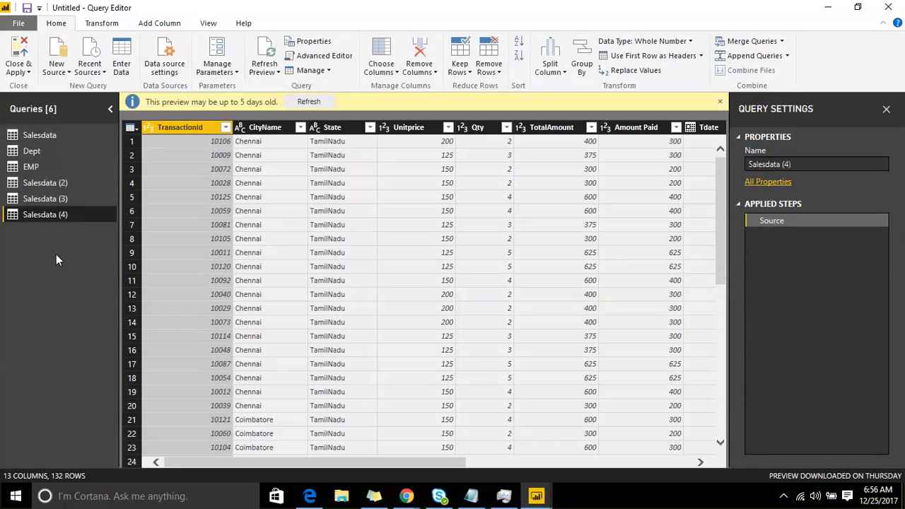
- Move the Salesdata (4) query into a new group named SALES with the description NA
right_click(99, 212)
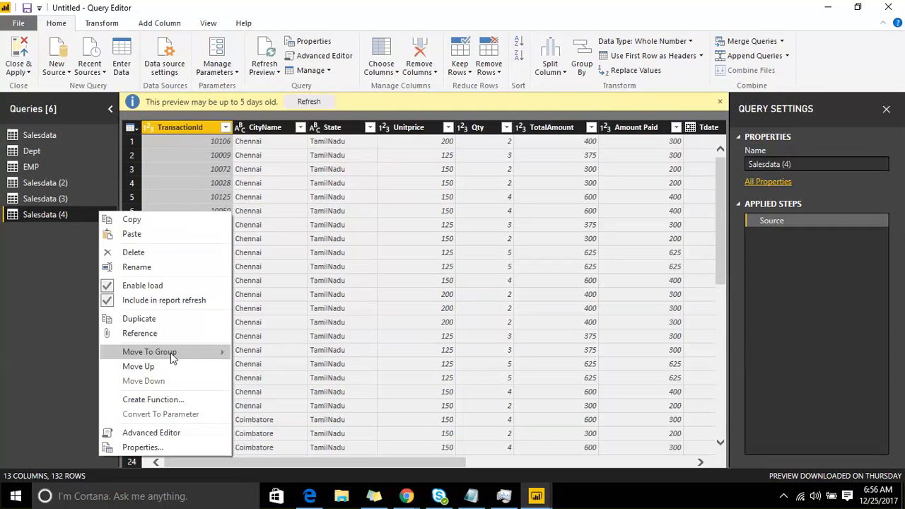
mouse_move(172, 358)
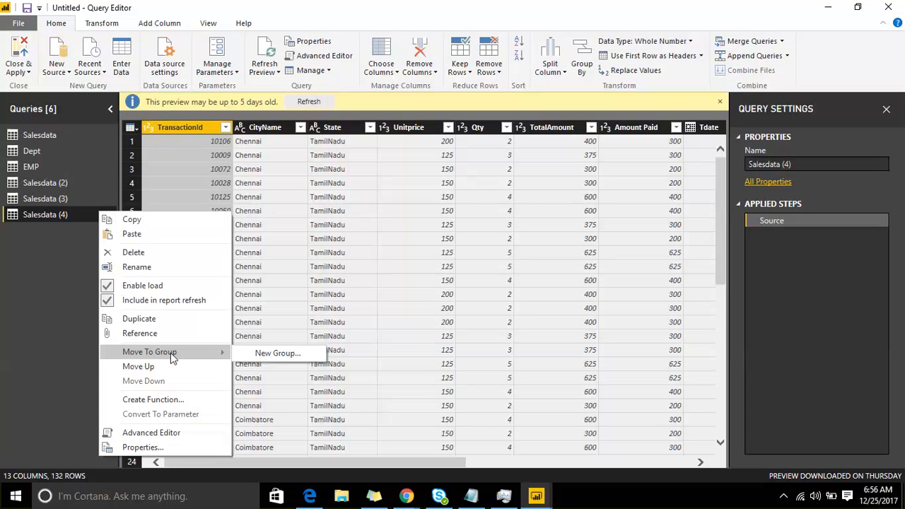
click(259, 356)
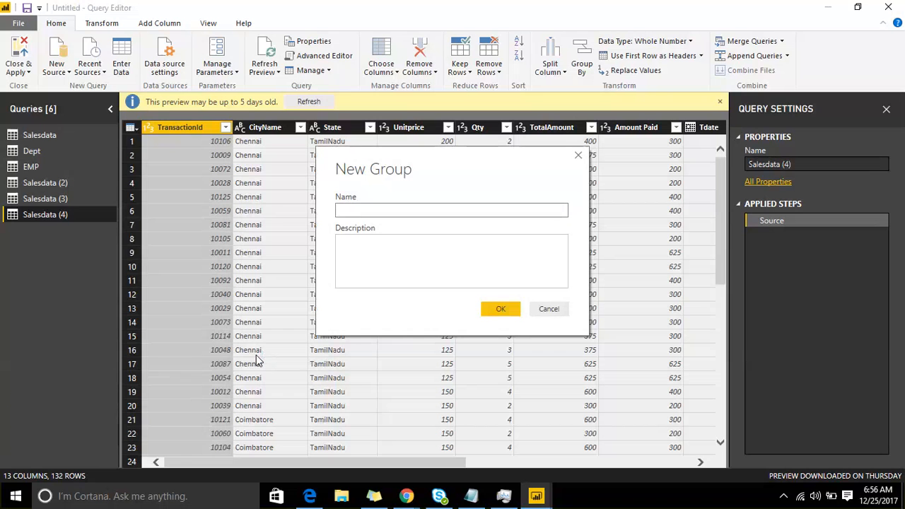
text(sALE)
text(S)
key(BackSpace)
key(BackSpace)
key(BackSpace)
key(BackSpace)
key(BackSpace)
text(SA)
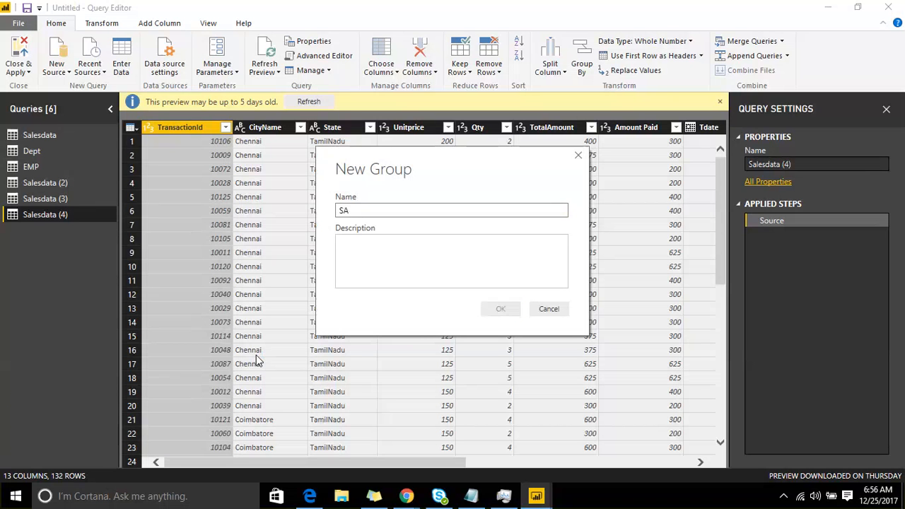
text(LES)
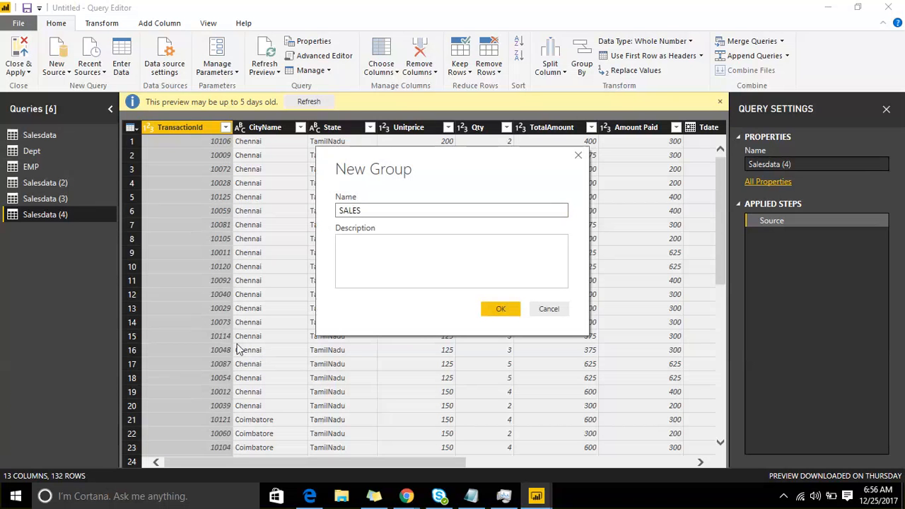
click(361, 246)
text(NA)
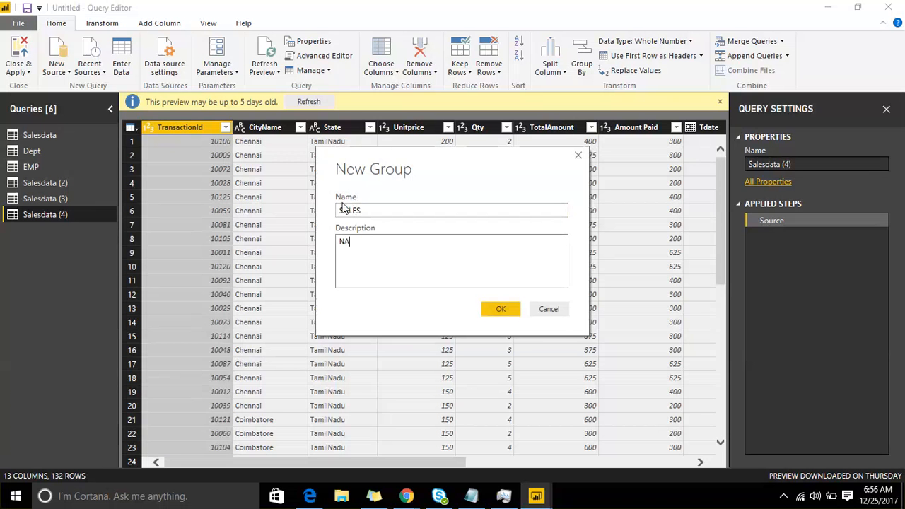
click(485, 309)
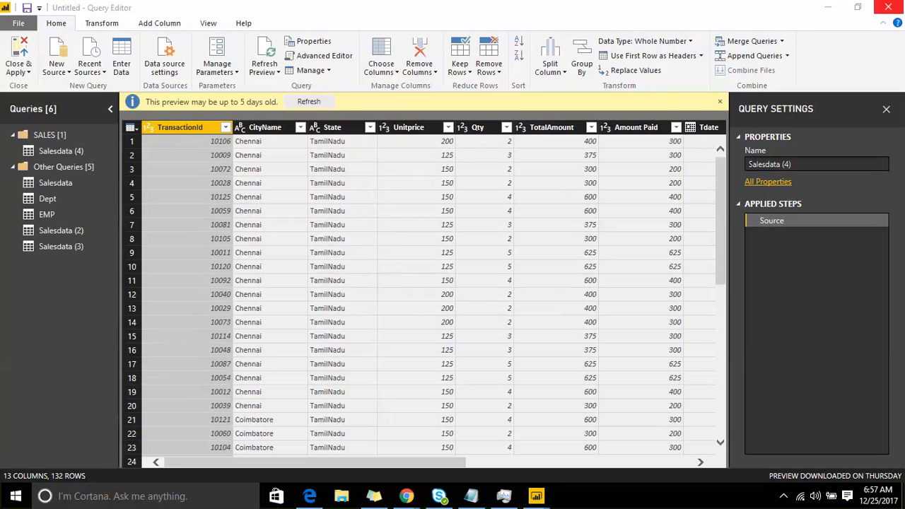
- Move the original Salesdata query into the existing SALES group
click(58, 187)
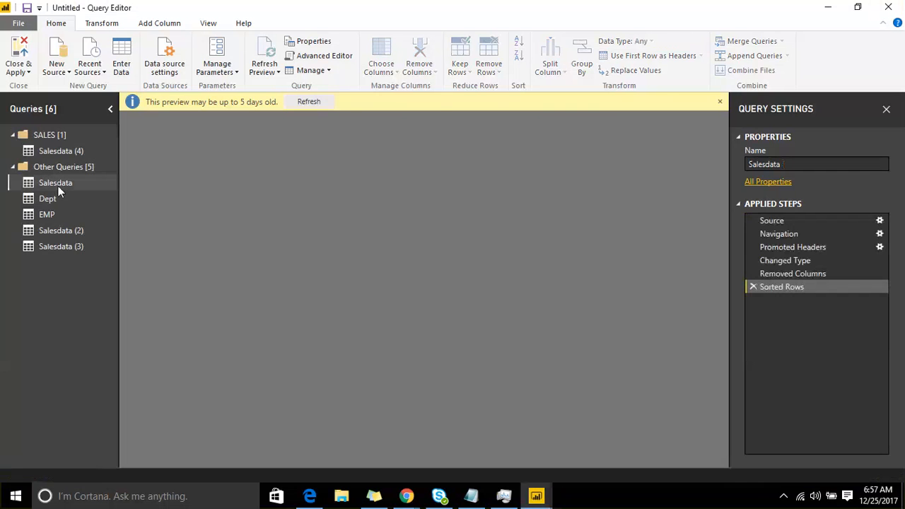
right_click(58, 186)
mouse_move(173, 327)
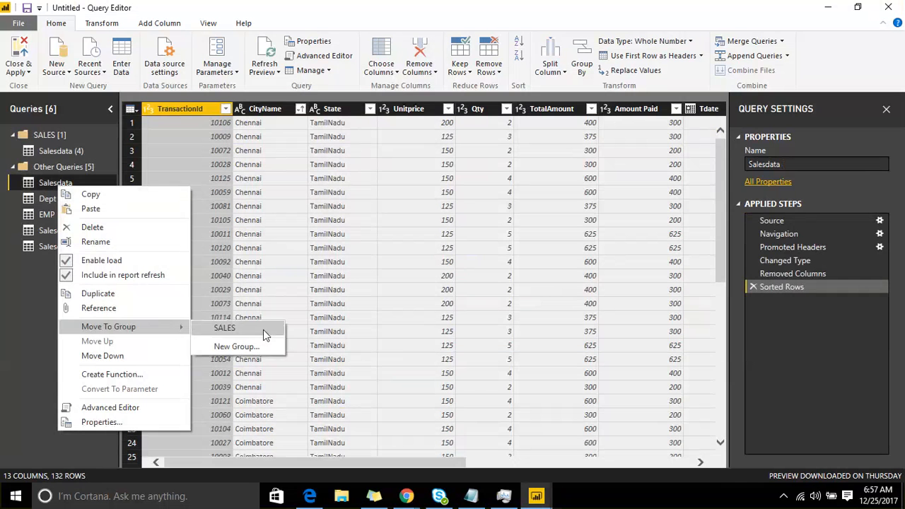
click(263, 330)
- Move the Salesdata (2) and Salesdata (3) queries into the SALES group as well
click(61, 231)
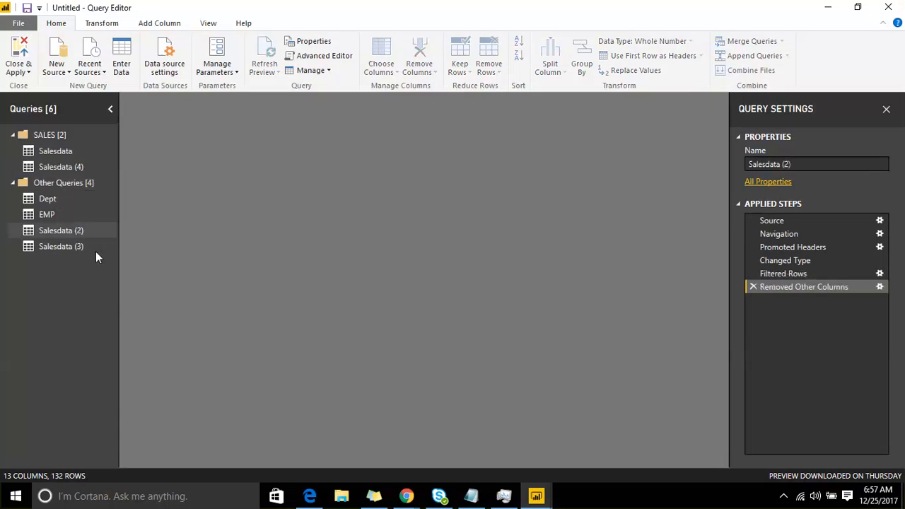
right_click(75, 232)
mouse_move(191, 374)
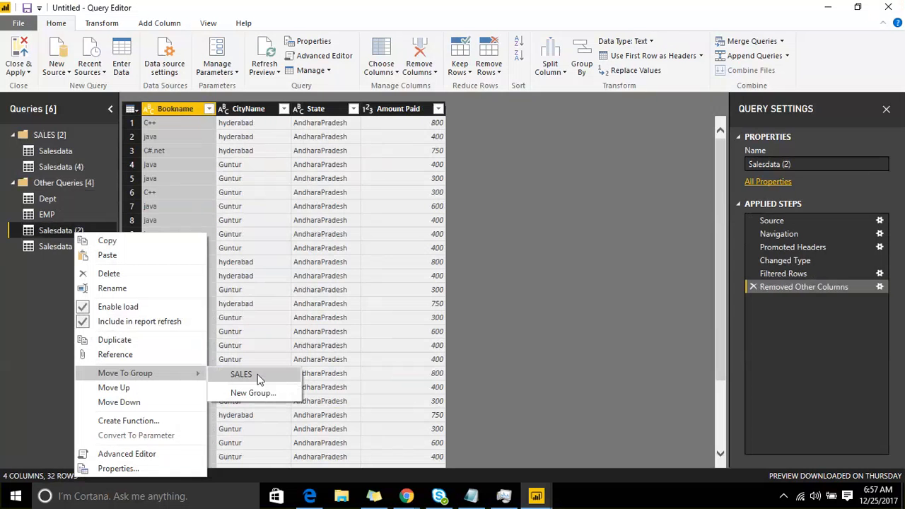
click(257, 377)
click(75, 247)
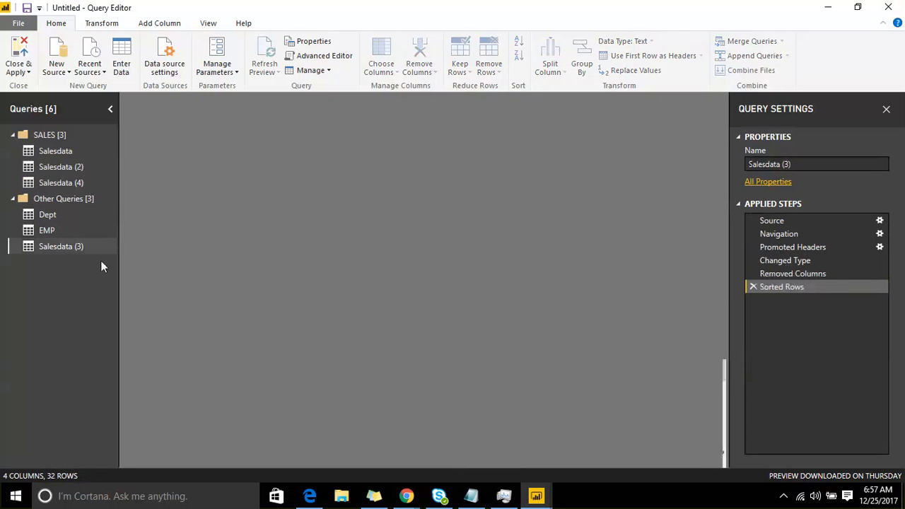
right_click(87, 244)
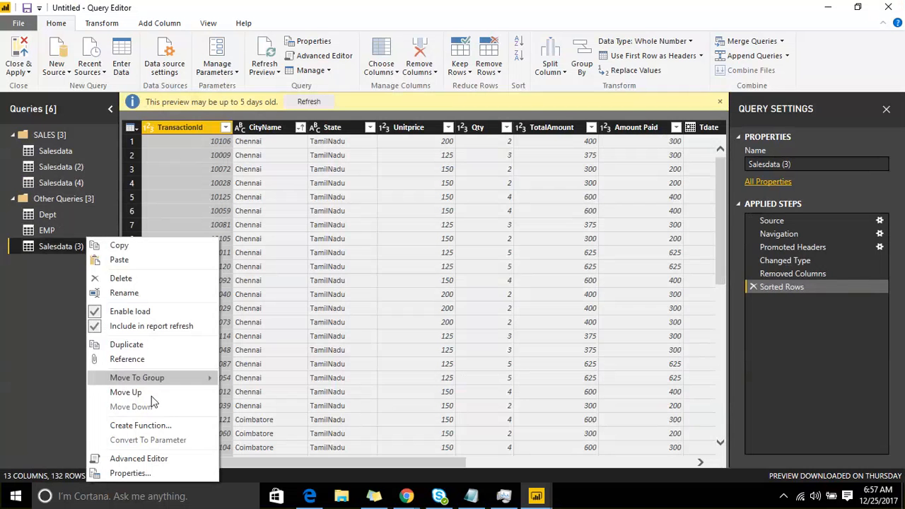
mouse_move(177, 380)
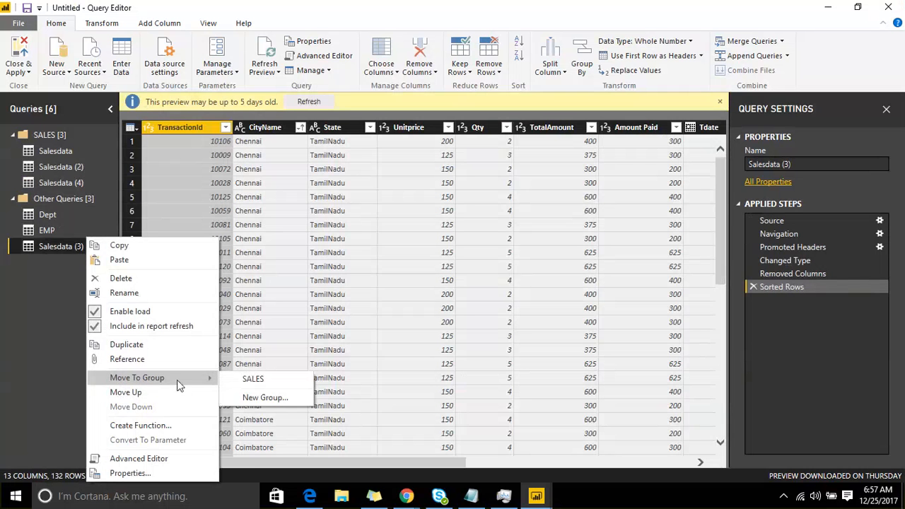
click(249, 380)
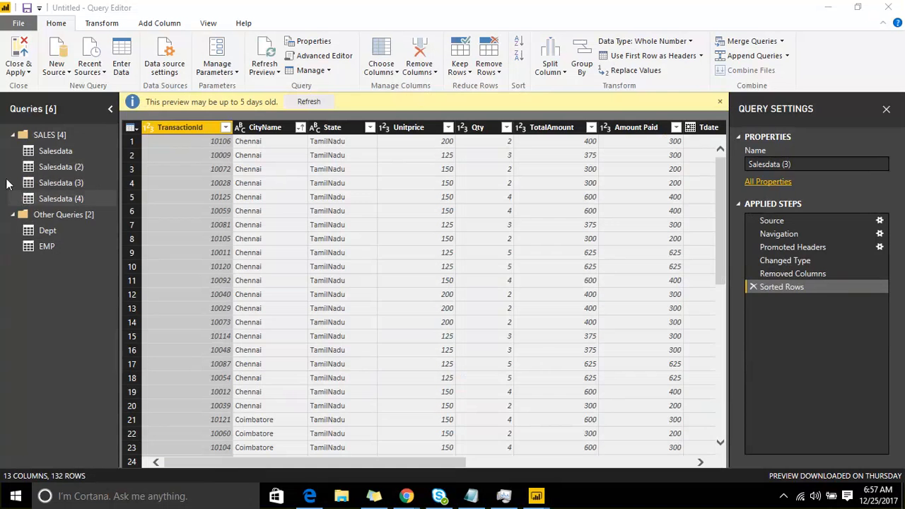
- Move Salesdata (4) up one place within the SALES group, above Salesdata (3)
click(42, 201)
right_click(42, 201)
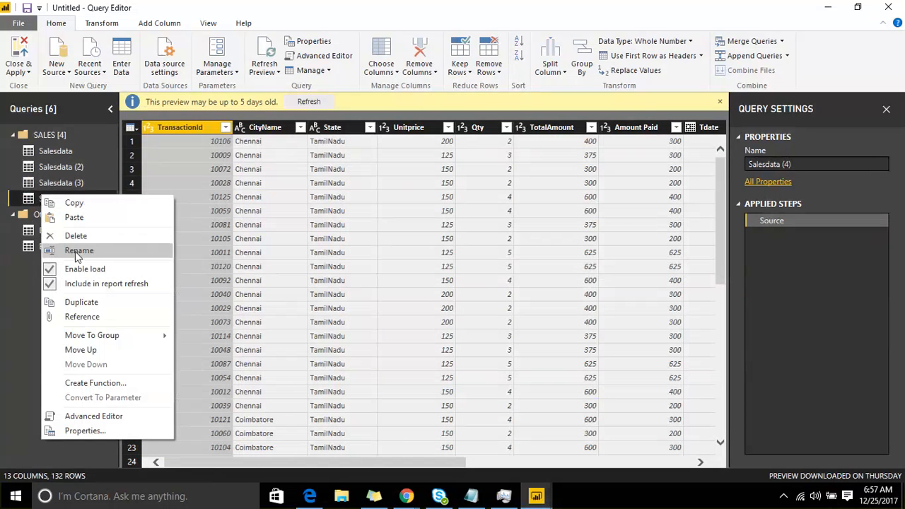
mouse_move(111, 338)
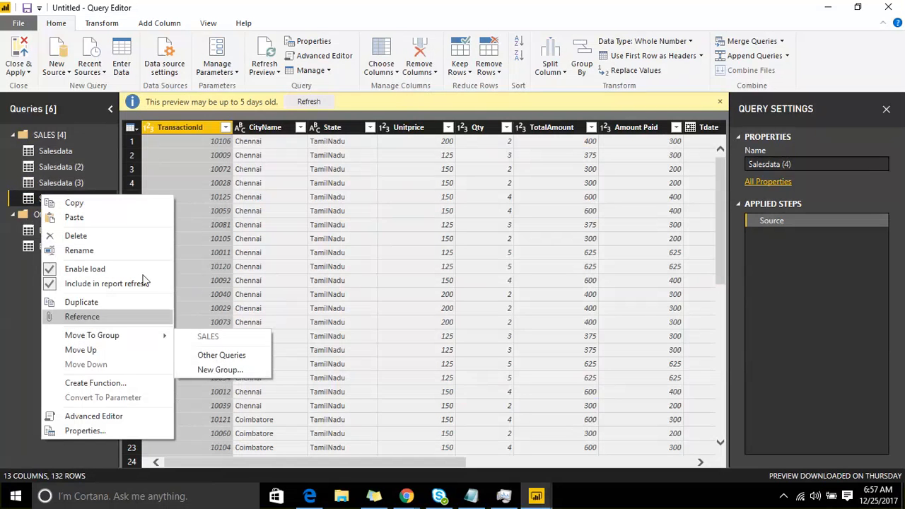
click(122, 355)
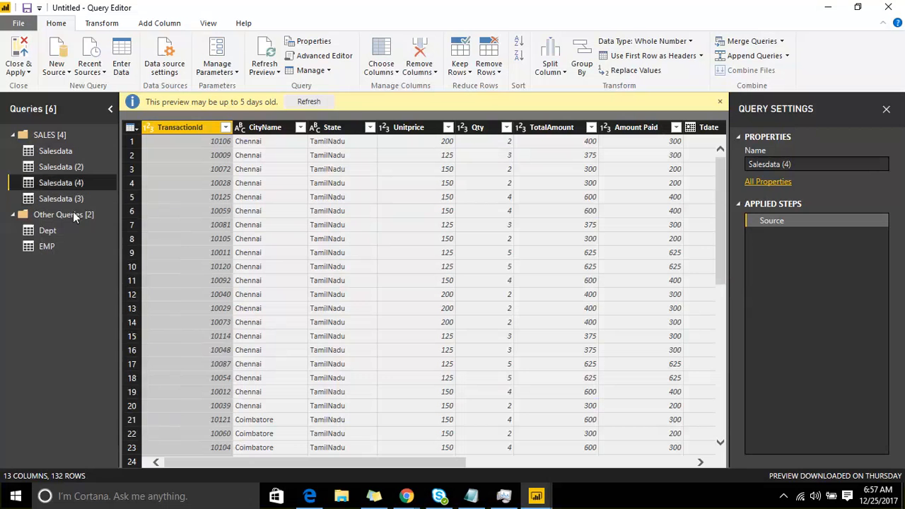
- Move Salesdata (4) above Salesdata (2) in the SALES group, and shift it back down one place
right_click(71, 187)
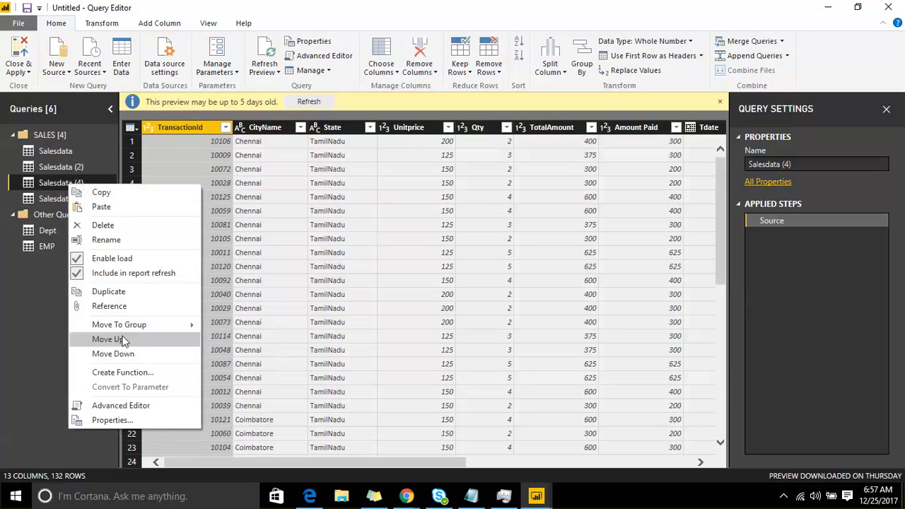
click(108, 339)
right_click(74, 173)
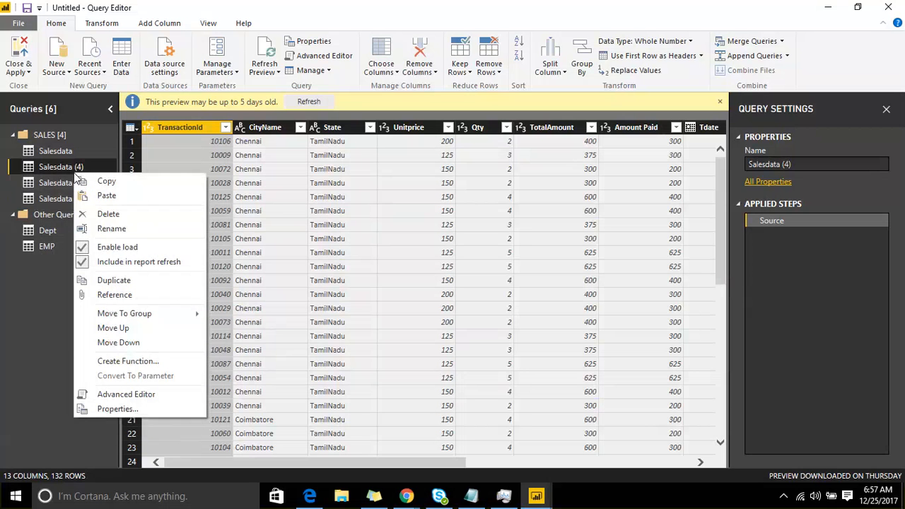
click(125, 345)
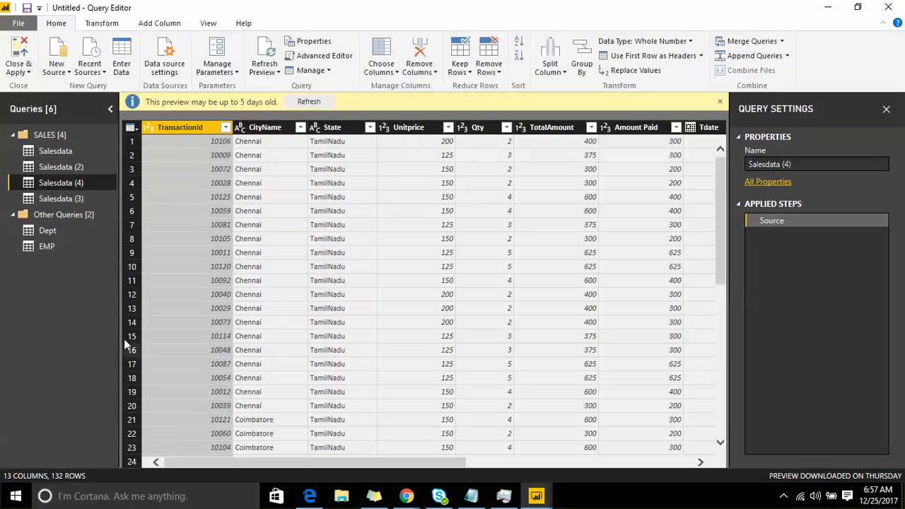
- Review the code of the Salesdata (4) query in the Advanced Editor and close the editor without edits
right_click(77, 186)
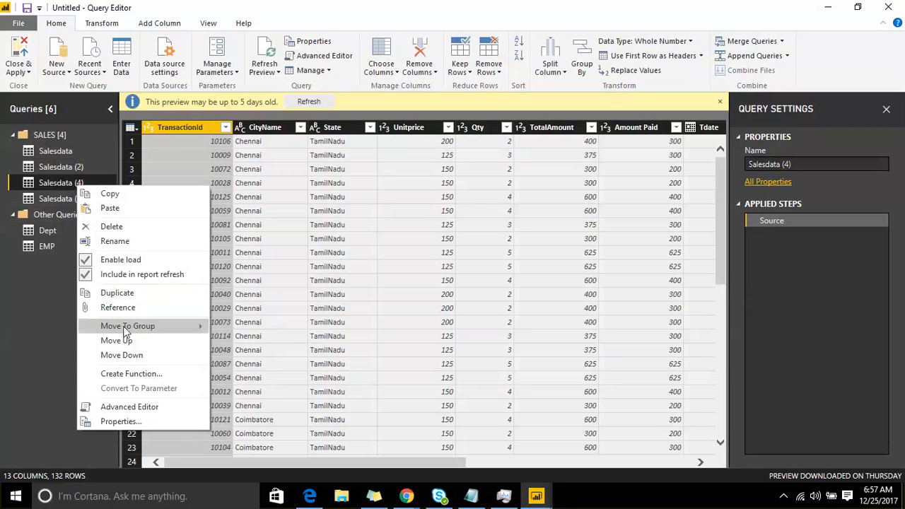
mouse_move(206, 326)
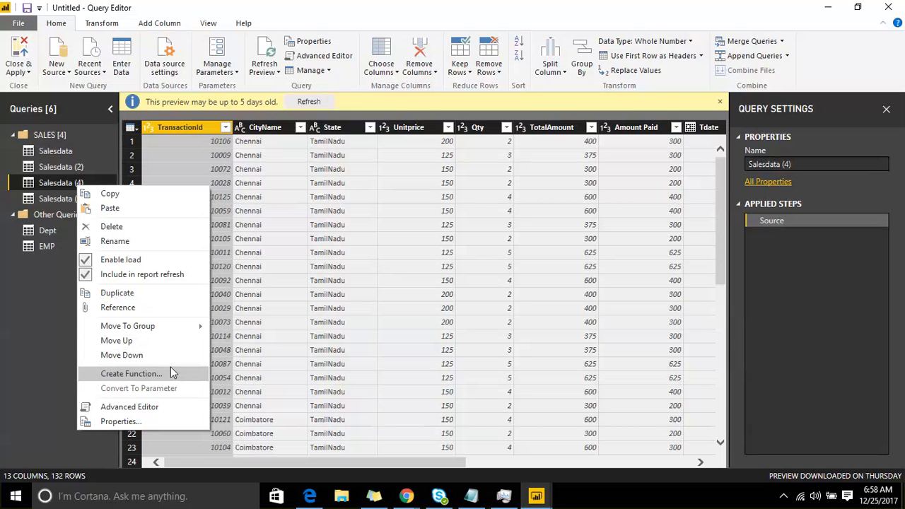
click(162, 407)
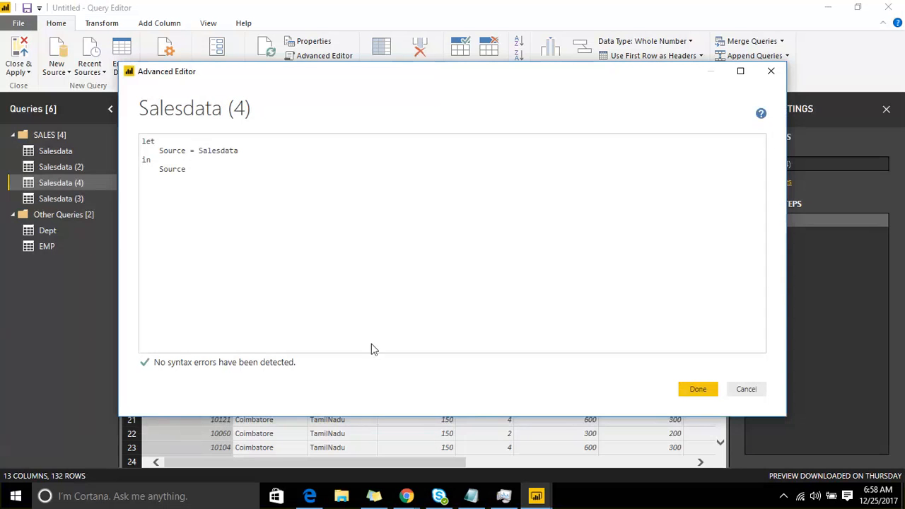
click(462, 442)
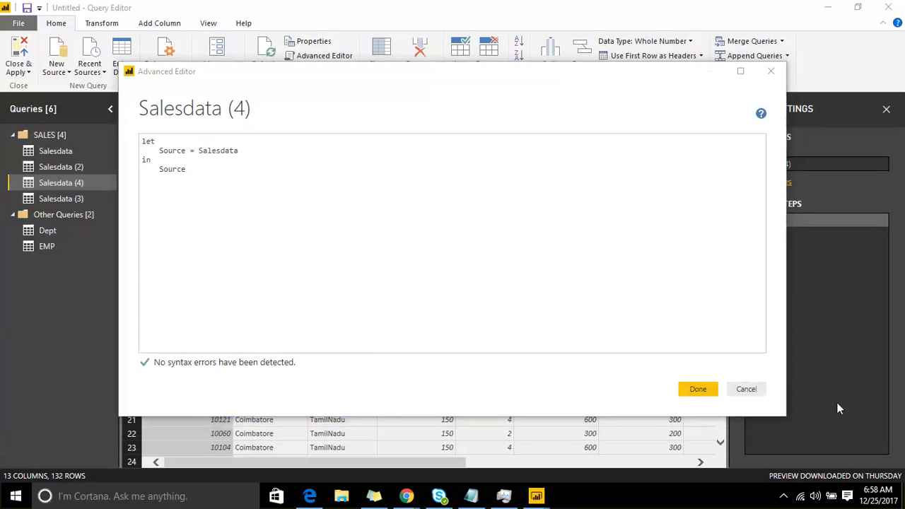
click(700, 388)
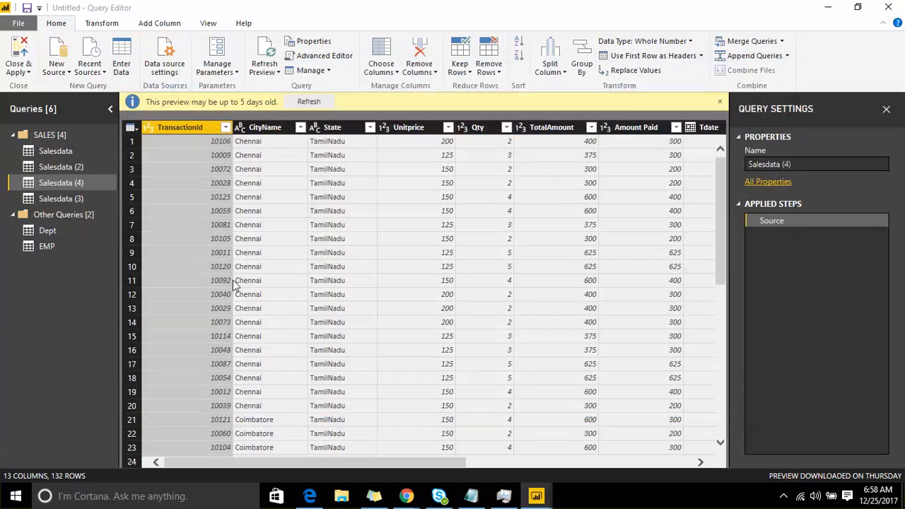
- Examine the Dept query's code in the Advanced Editor, highlighting the source file path, the sheet item and the column type arguments
click(48, 232)
right_click(46, 232)
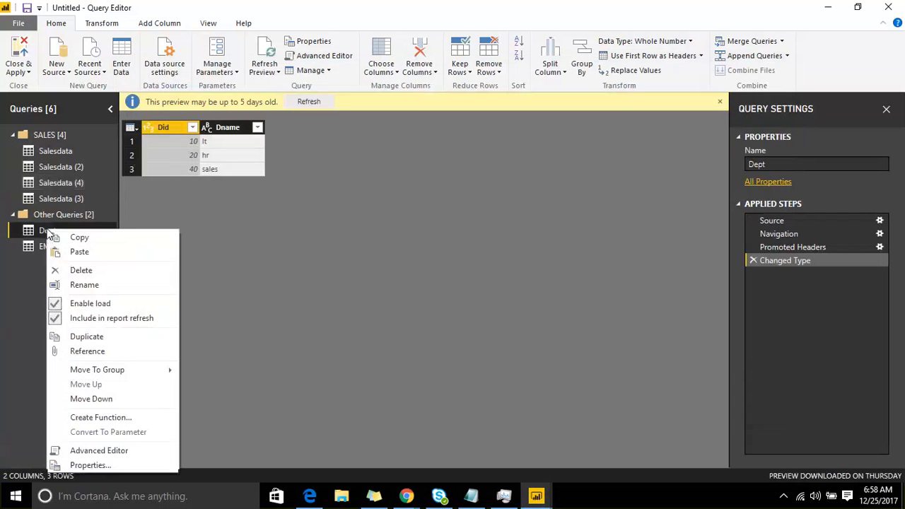
click(133, 450)
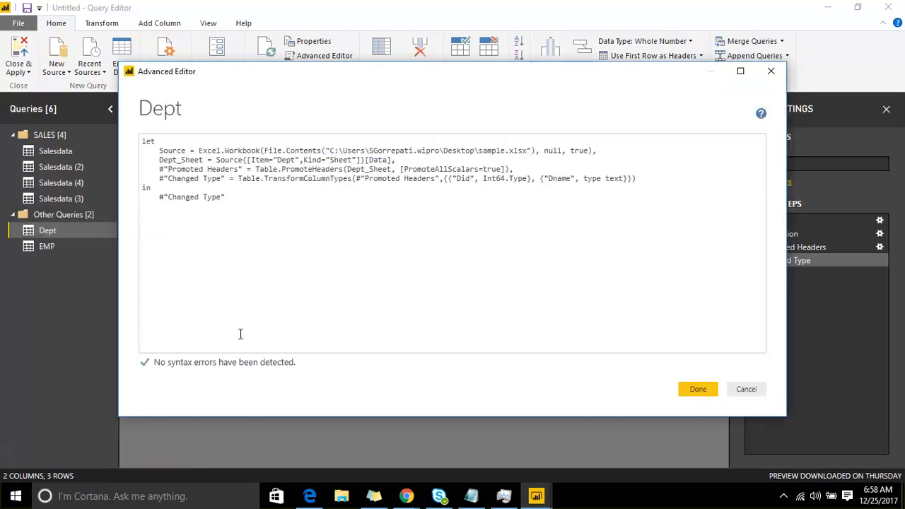
click(518, 452)
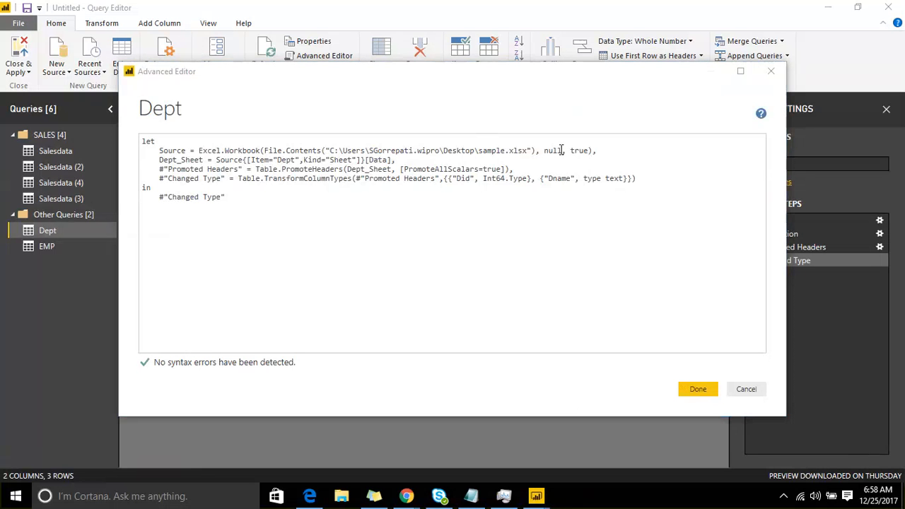
drag(529, 150, 331, 151)
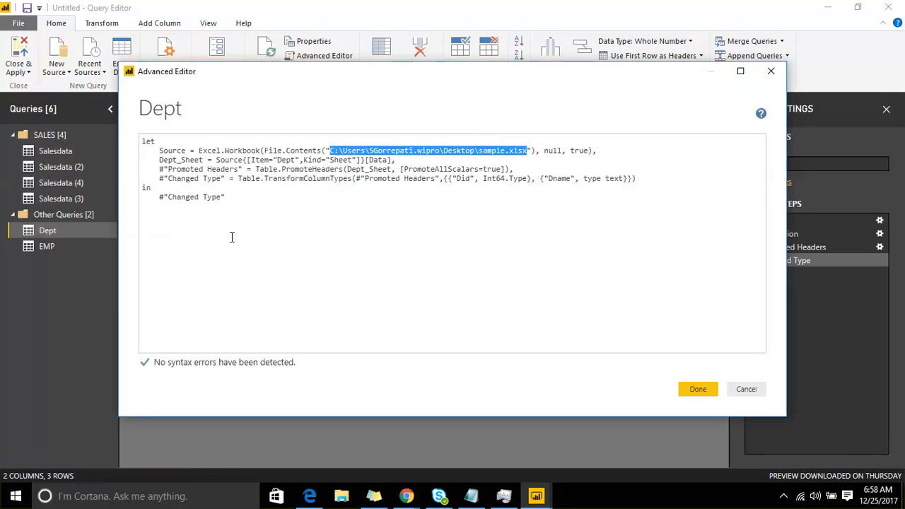
drag(353, 160, 252, 161)
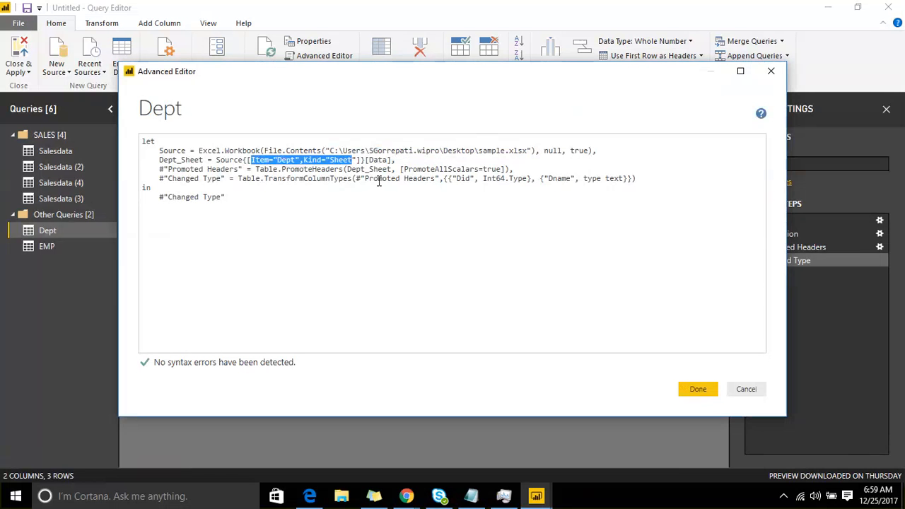
drag(365, 178, 629, 189)
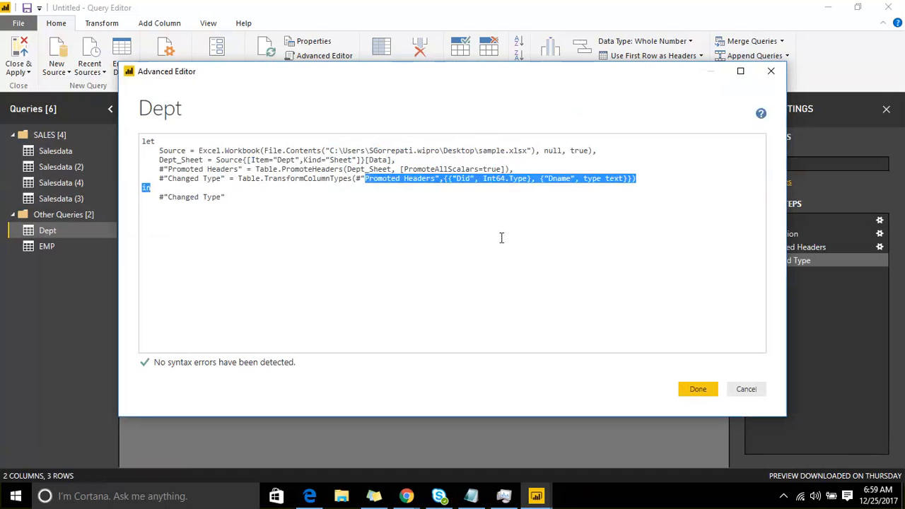
click(691, 393)
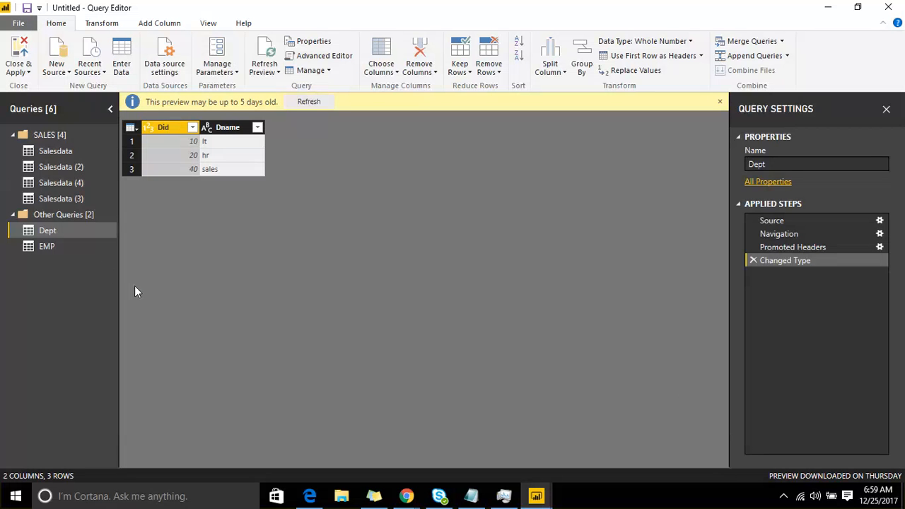
- Open the query properties of the Dept query
right_click(76, 230)
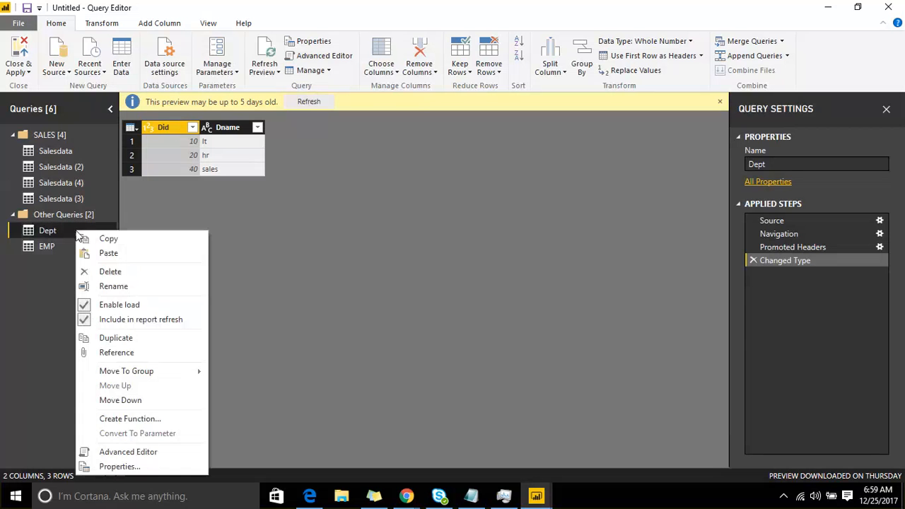
click(142, 448)
click(134, 468)
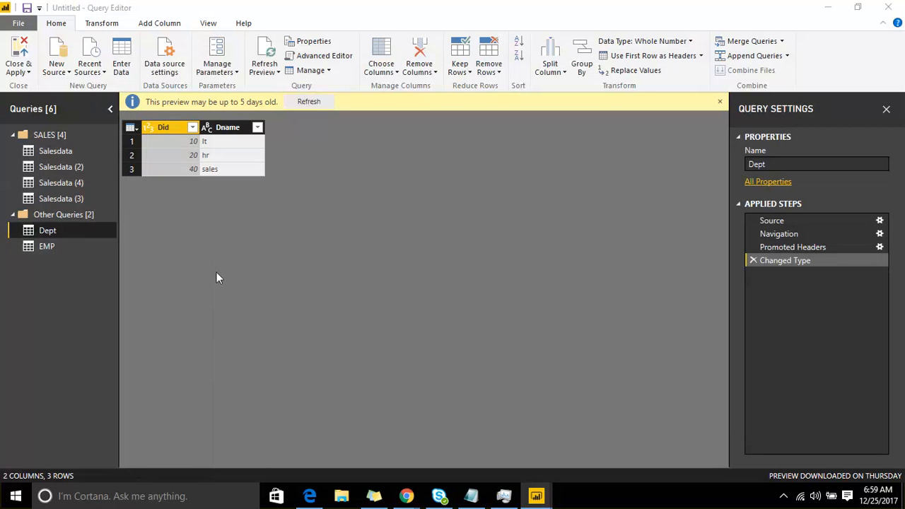
- Try switching off Enable load to report in the Dept query's properties, and switch it back on
click(366, 232)
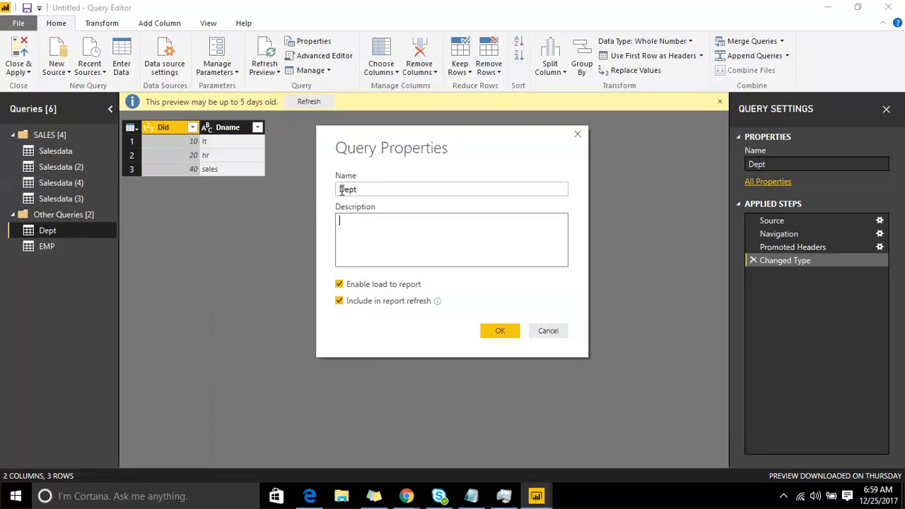
click(404, 189)
click(389, 215)
click(372, 285)
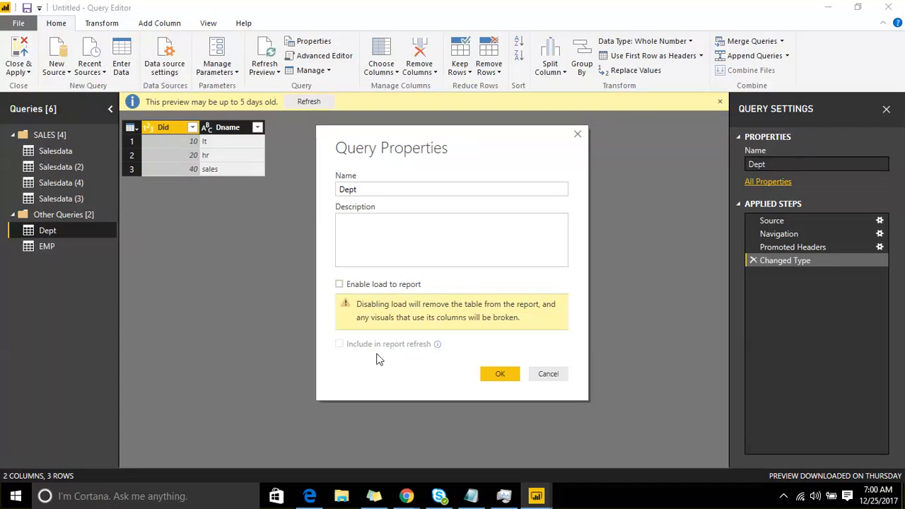
click(347, 289)
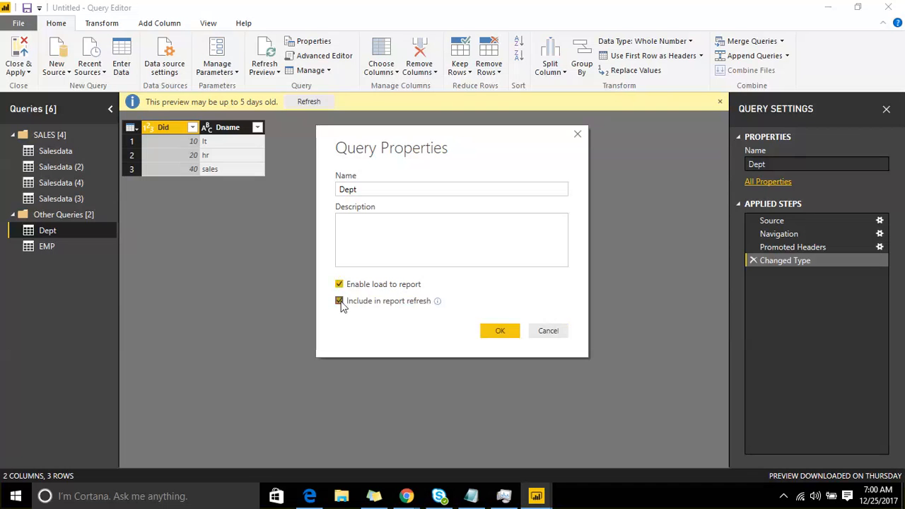
- Toggle Include in report refresh and Enable load to report for the Dept query, and accept the properties with both options on
click(339, 303)
click(340, 302)
click(339, 302)
click(338, 287)
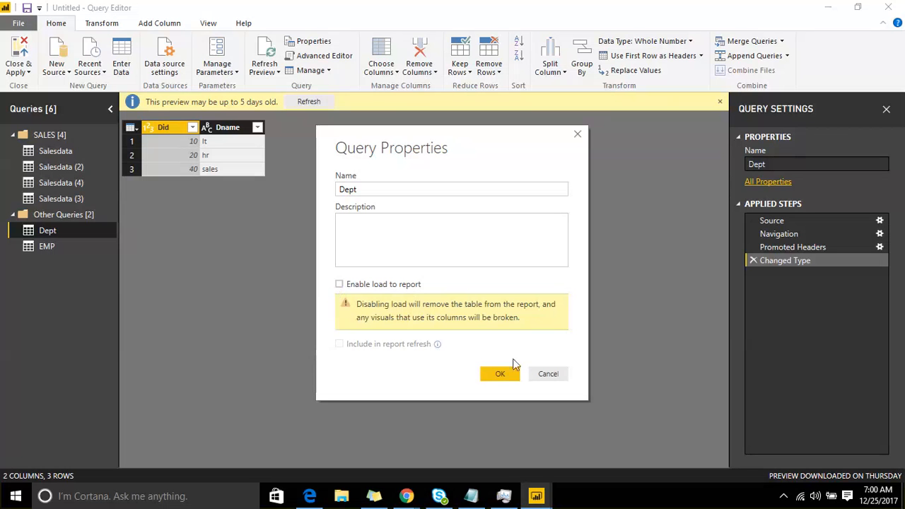
click(358, 285)
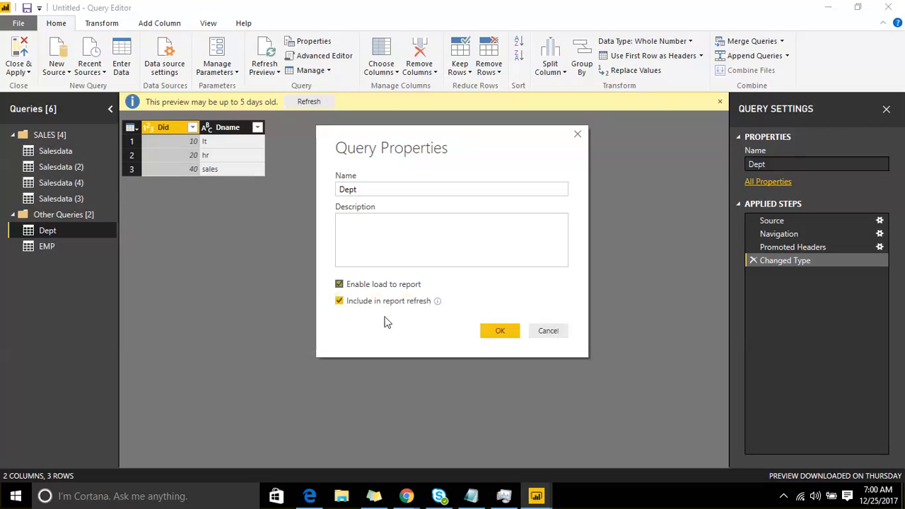
click(485, 333)
- Open the Dept query's code in the Advanced Editor
right_click(92, 234)
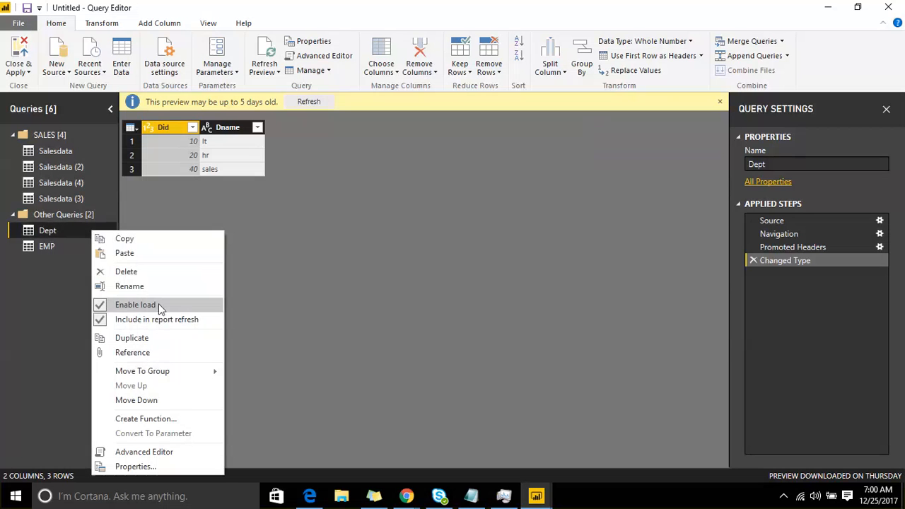
click(188, 454)
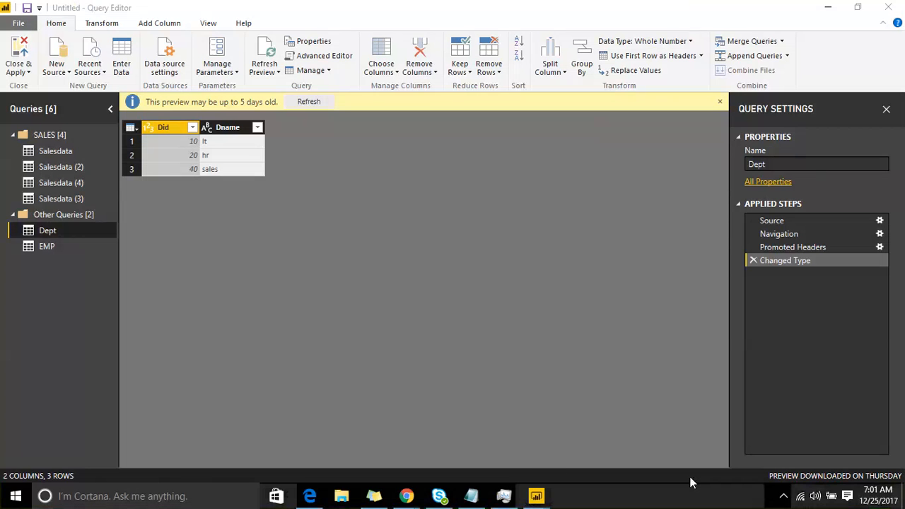
- Switch to the Notepad notes and check the system volume
click(472, 501)
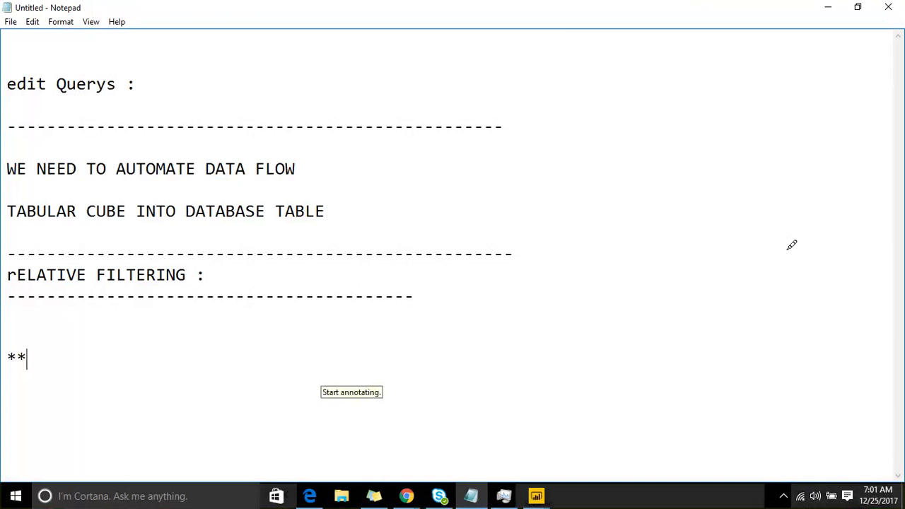
click(876, 234)
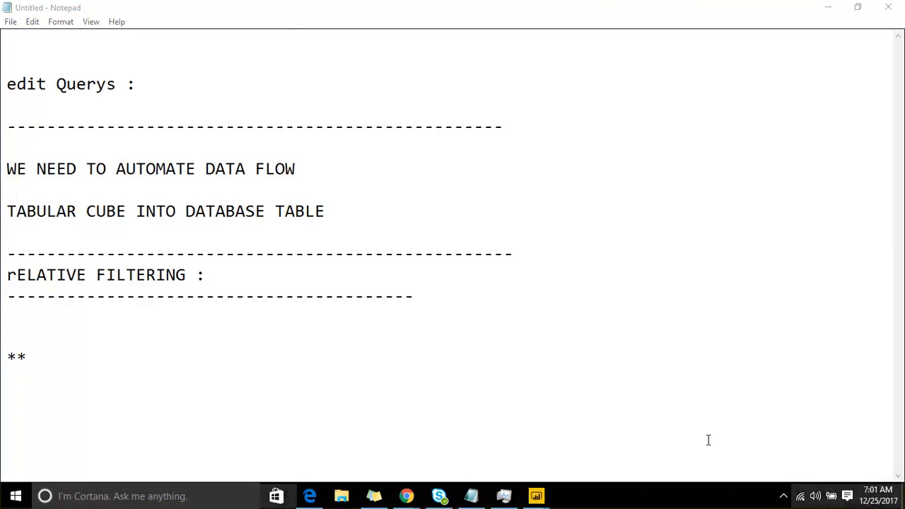
click(816, 498)
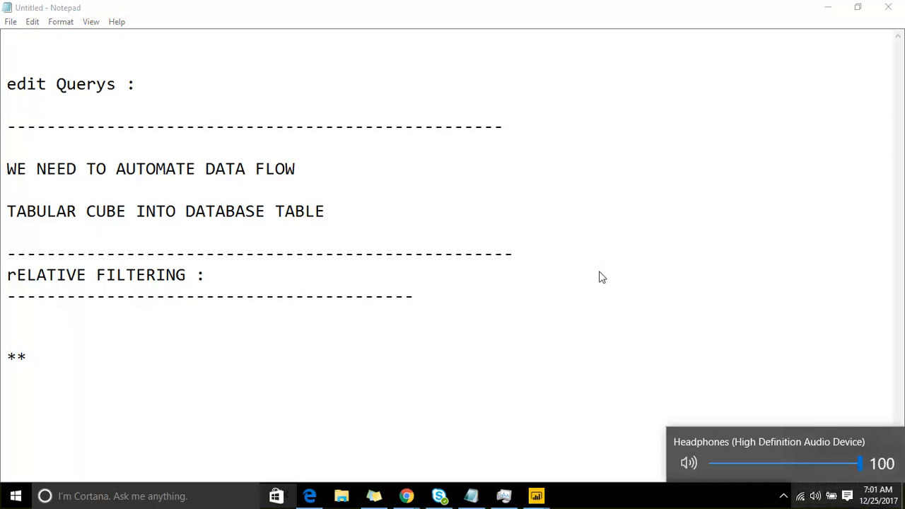
click(723, 222)
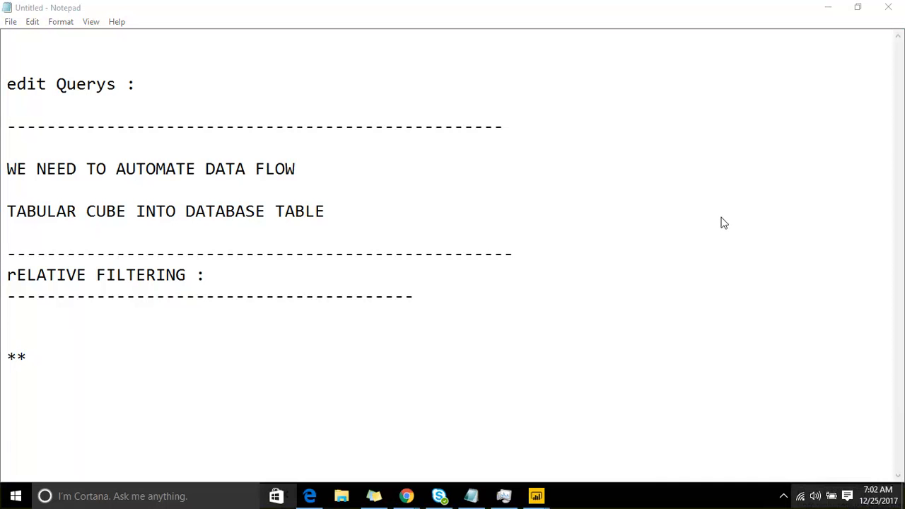
- Add 22 blank lines after the ** line in the Notepad notes to get an empty page
click(178, 368)
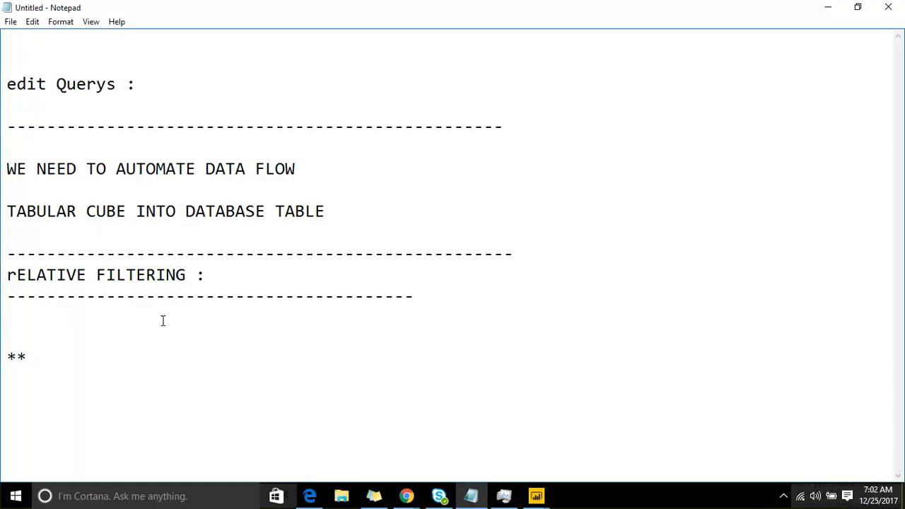
key(Return)
key(Return)
key(Return)
key(Return)
key(Return)
key(Return)
key(Return)
key(Return)
key(Return)
key(Return)
key(Return)
key(Return)
key(Return)
key(Return)
key(Return)
key(Return)
key(Return)
key(Return)
key(Return)
key(Return)
key(Return)
key(Return)
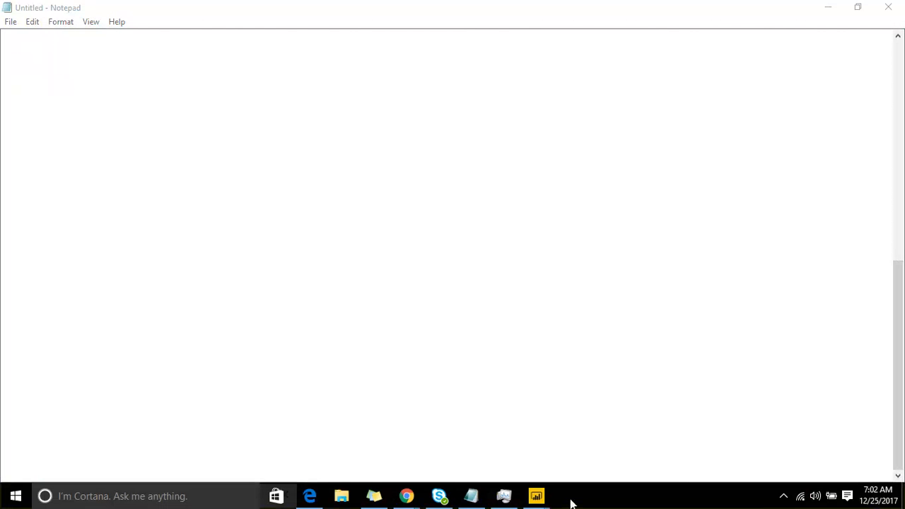
- Switch to Page 4 of the Power BI Desktop report and dismiss the pending changes notice
mouse_move(537, 495)
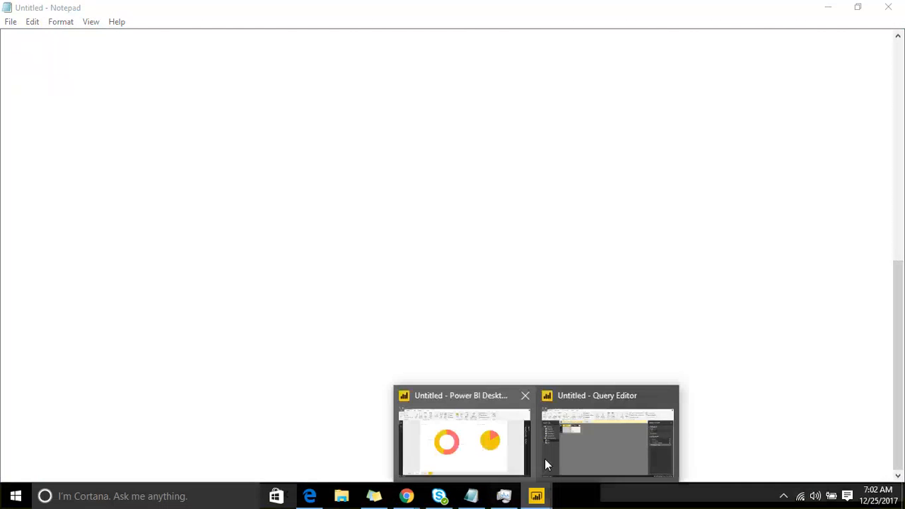
click(493, 422)
click(220, 457)
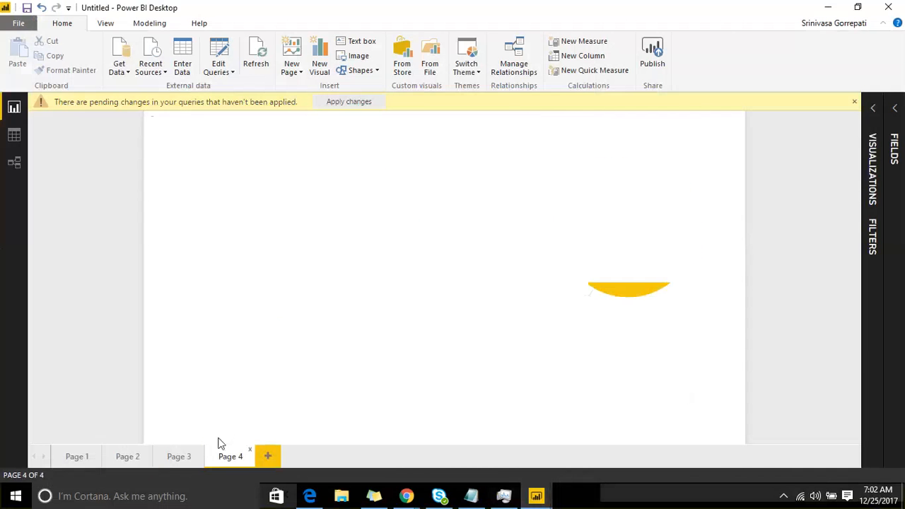
click(856, 104)
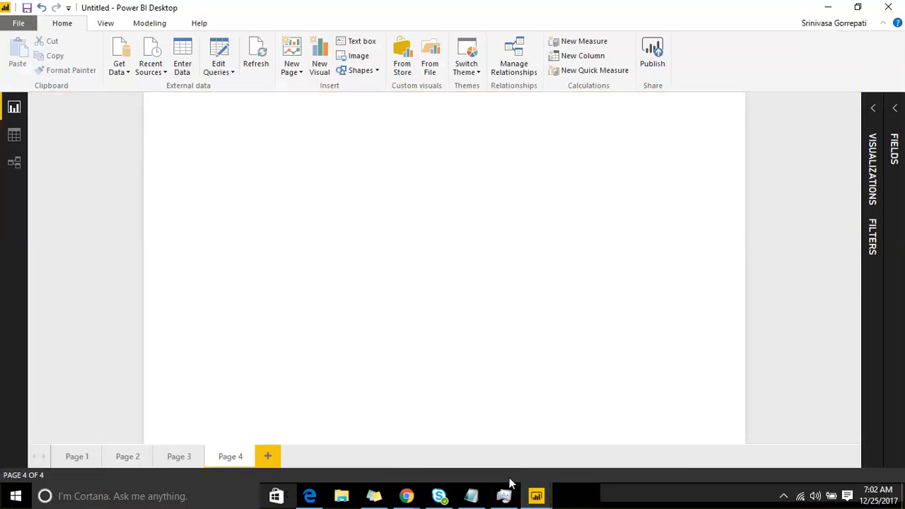
- Return to the Query Editor and move the Salesdata query down one place in the SALES group
mouse_move(537, 496)
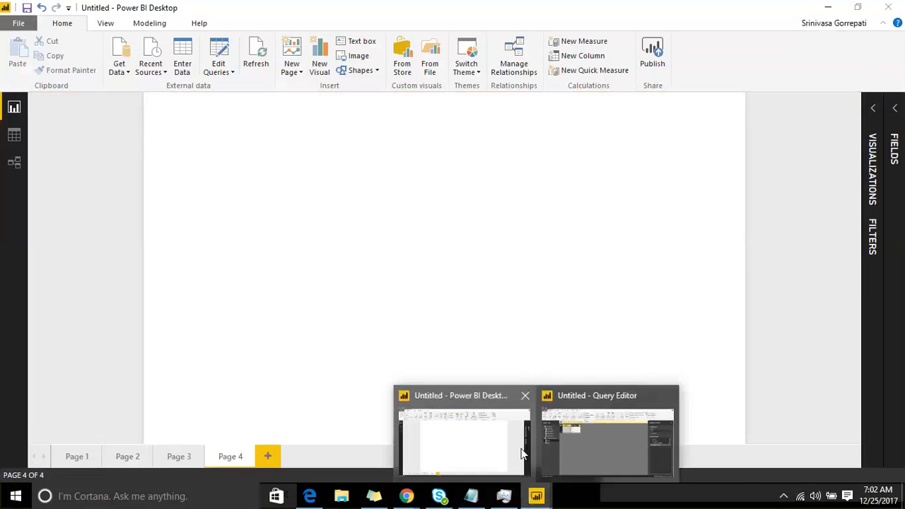
click(553, 447)
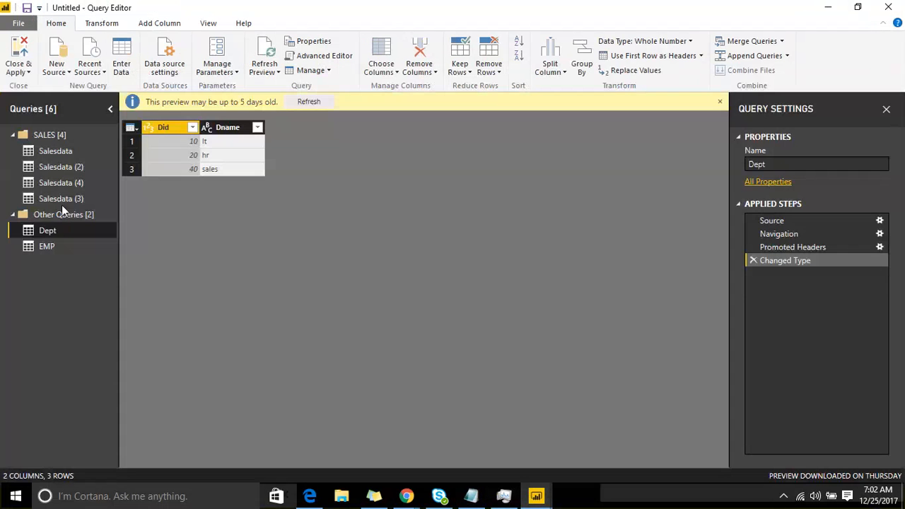
click(47, 156)
right_click(47, 158)
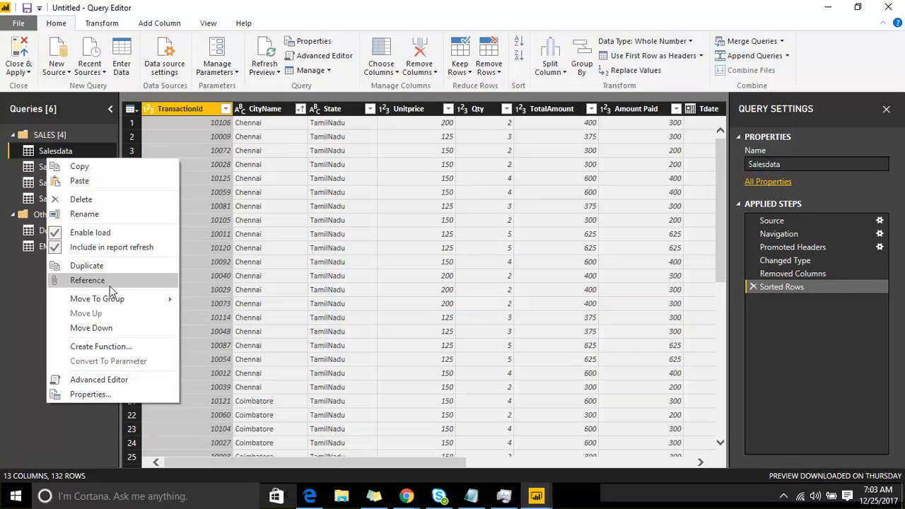
mouse_move(106, 302)
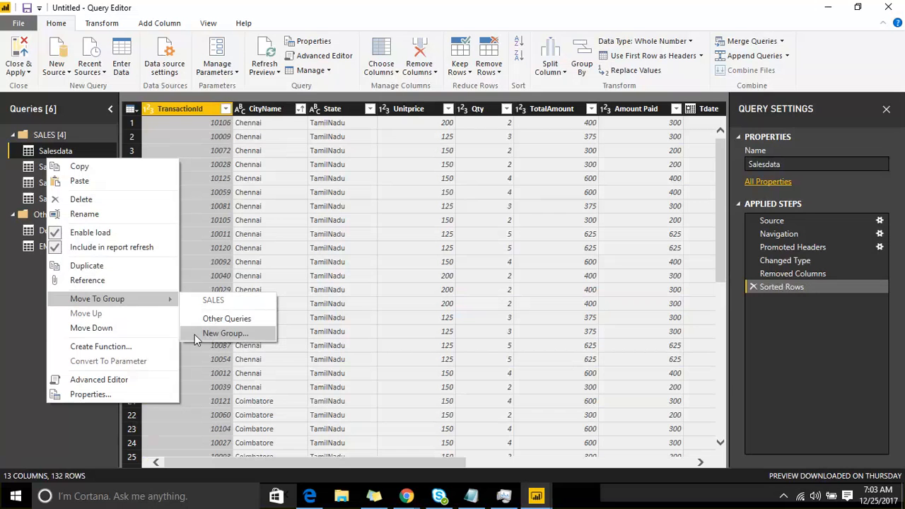
click(107, 330)
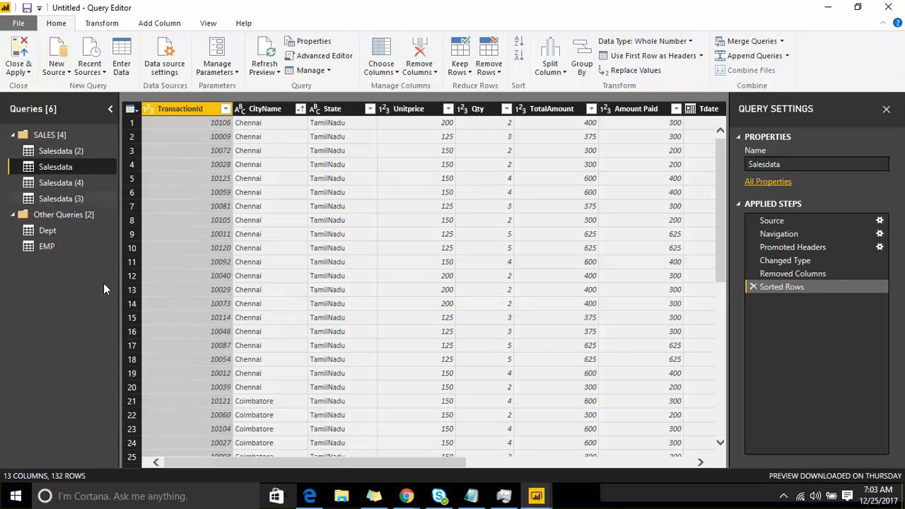
- Open the Salesdata query's code in the Advanced Editor and highlight it from the Source line to the end
right_click(90, 167)
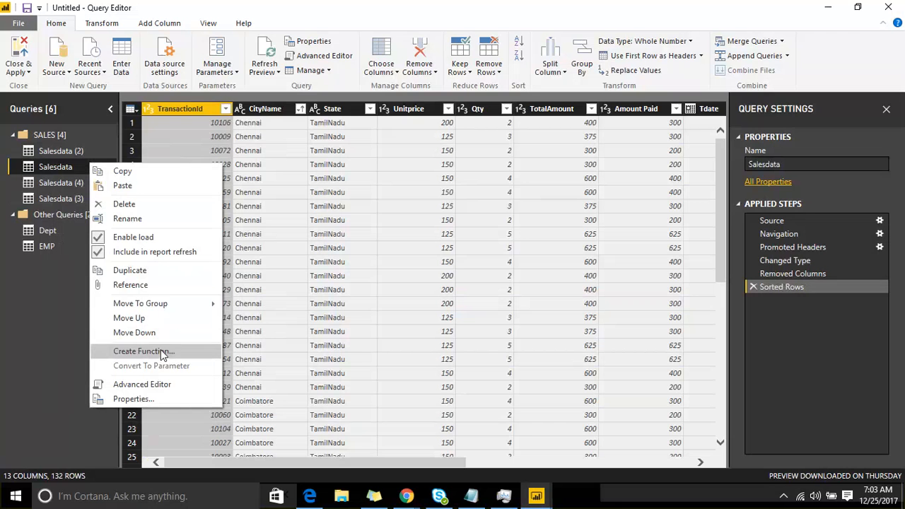
click(160, 386)
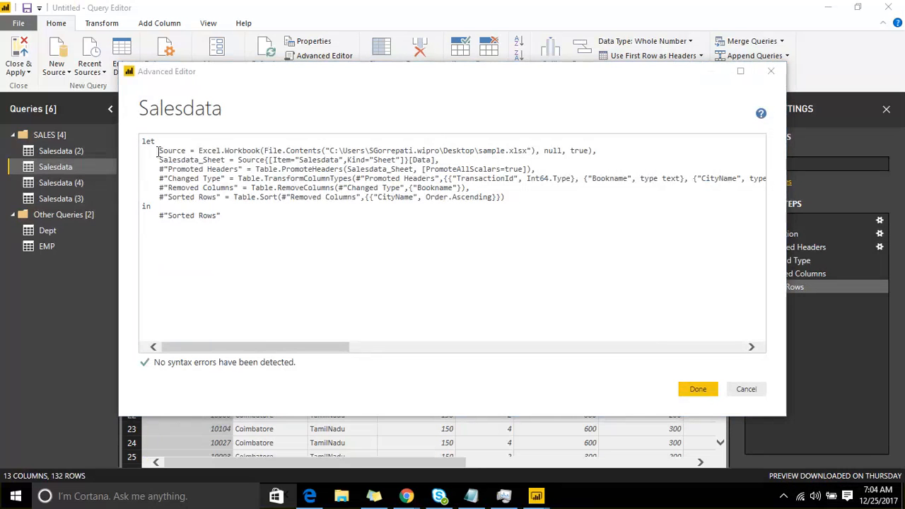
drag(159, 151, 280, 222)
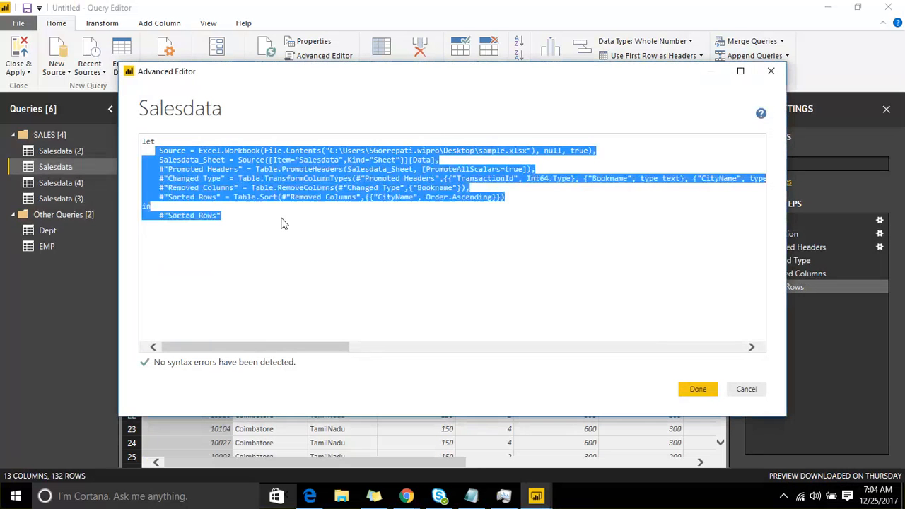
- Switch to the blank Notepad page and draw a vertical blue dividing line down its middle with the annotation pen
click(468, 497)
click(198, 78)
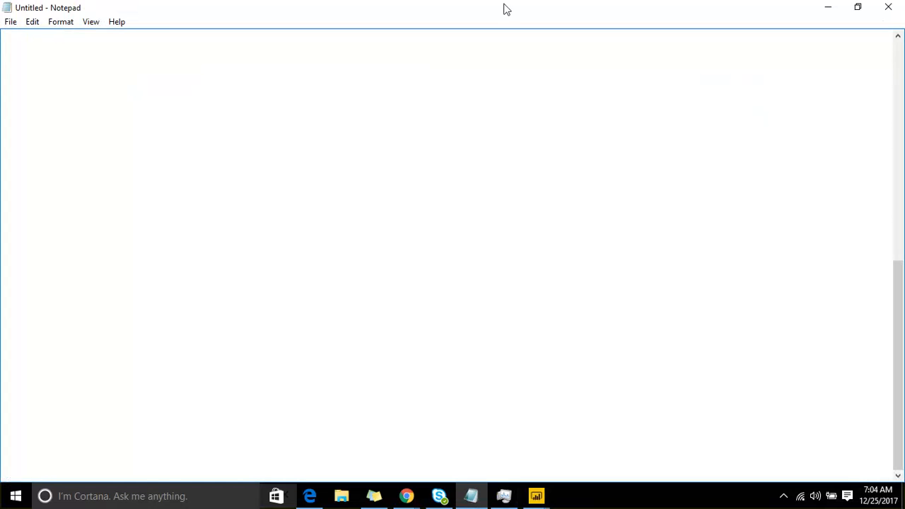
click(706, 36)
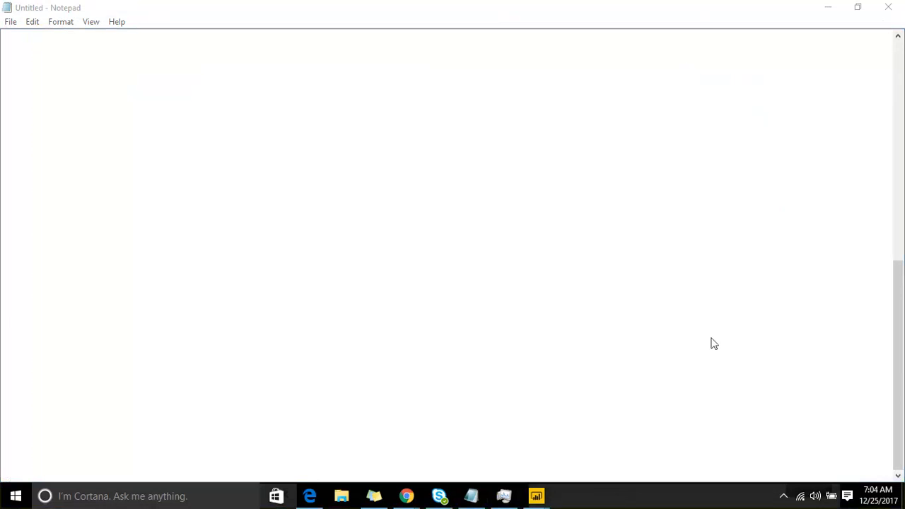
click(701, 19)
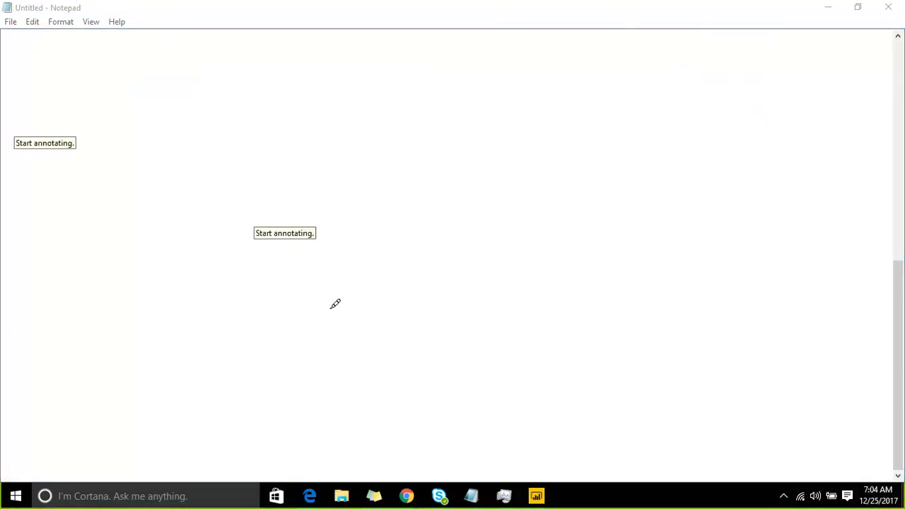
drag(412, 47, 422, 363)
drag(427, 409, 426, 459)
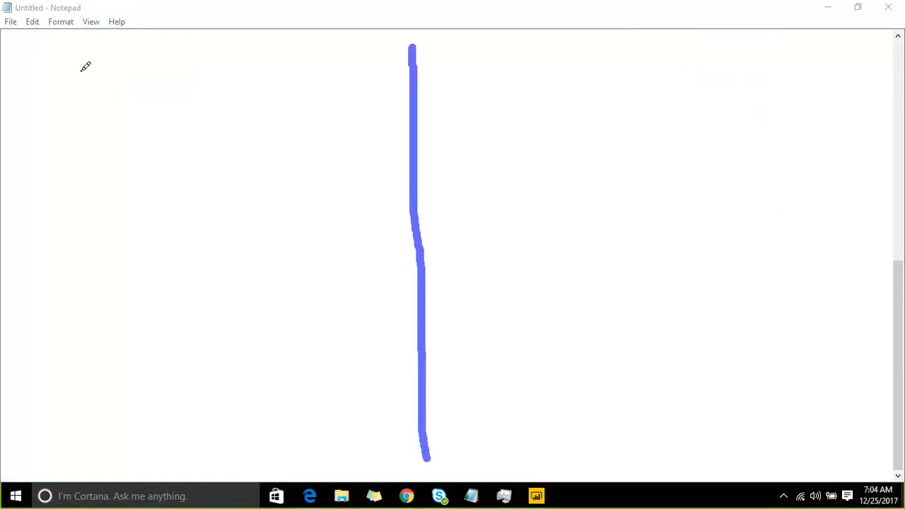
- Sketch a small circle linked to a large box beside the dividing line, and split off a compartment containing a cylinder
mouse_move(14, 152)
mouse_down()
mouse_move(27, 180)
mouse_move(62, 112)
mouse_move(115, 187)
mouse_move(351, 164)
mouse_move(333, 61)
mouse_move(98, 108)
mouse_up()
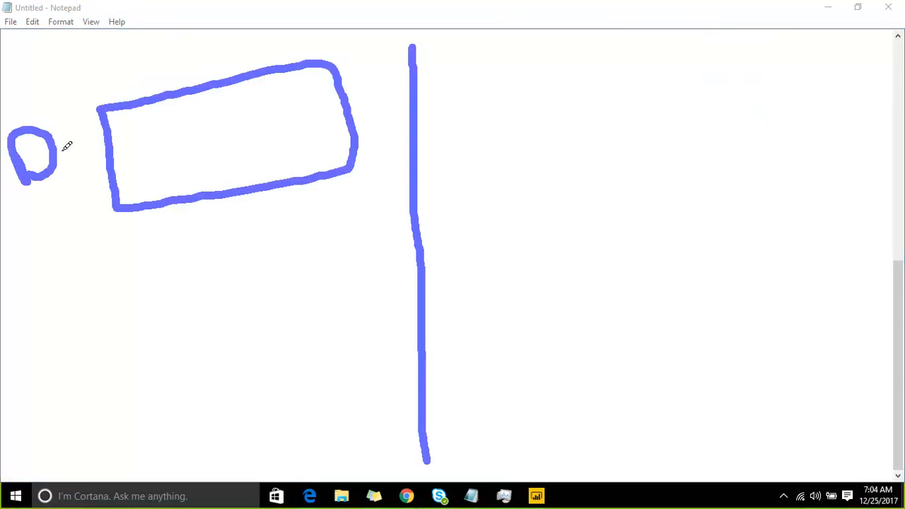
mouse_move(61, 149)
mouse_down()
mouse_move(85, 136)
mouse_move(147, 145)
mouse_up()
drag(170, 94, 188, 190)
mouse_move(131, 158)
mouse_down()
mouse_move(160, 140)
mouse_move(134, 170)
mouse_move(170, 178)
mouse_move(170, 145)
mouse_up()
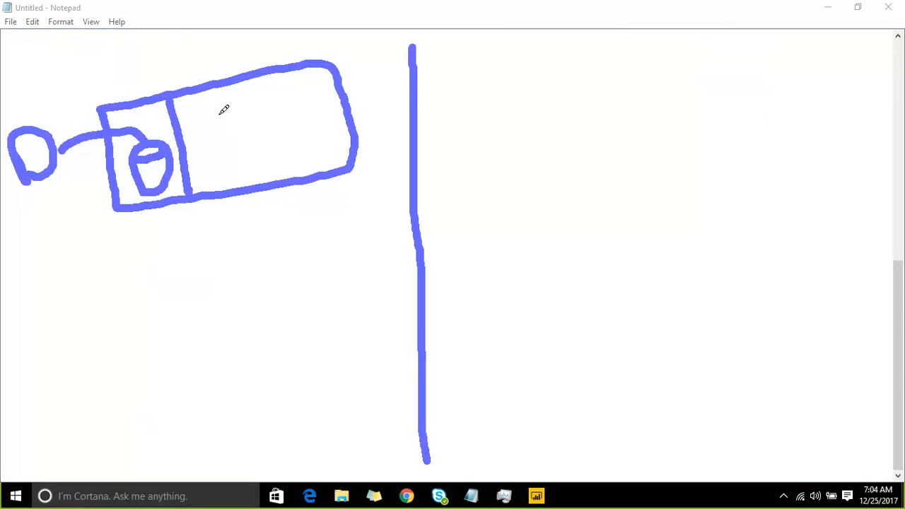
- Draw an X in the box's larger compartment and a downward arrow from the box to a small boxed circle
drag(198, 111, 319, 140)
mouse_move(296, 90)
mouse_down()
mouse_move(217, 177)
mouse_move(226, 244)
mouse_move(249, 230)
mouse_up()
drag(201, 280, 225, 279)
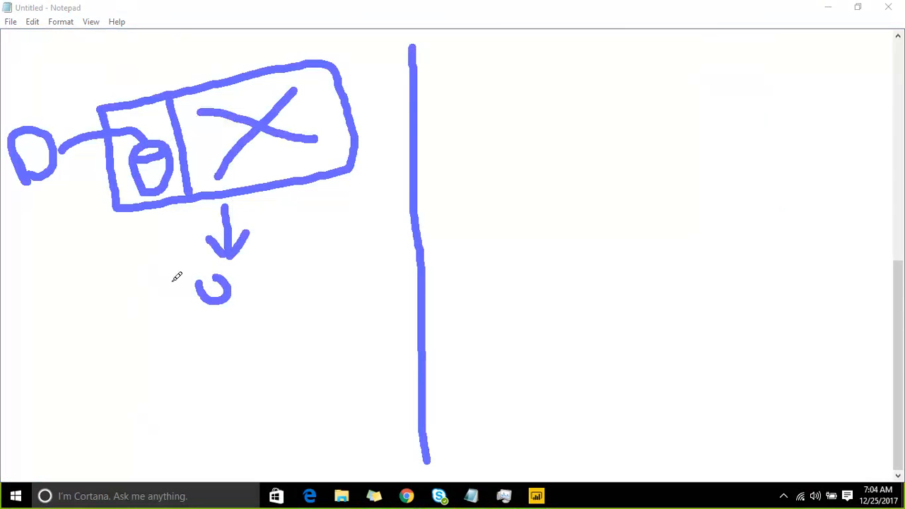
mouse_move(170, 278)
mouse_down()
mouse_move(177, 323)
mouse_move(265, 277)
mouse_move(164, 324)
mouse_up()
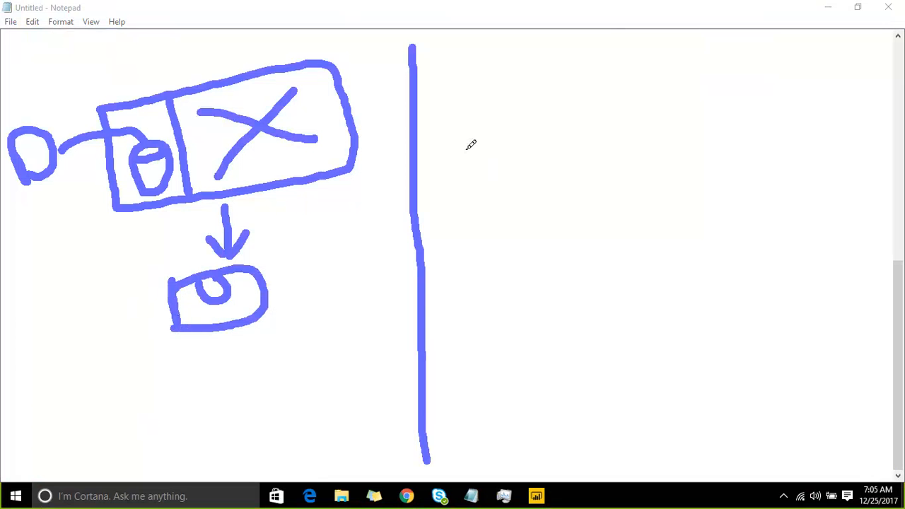
- Write a circled "you" on the empty side of the dividing line and draw an arrow from it to the line
mouse_move(454, 140)
mouse_down()
mouse_move(471, 158)
mouse_move(472, 195)
mouse_up()
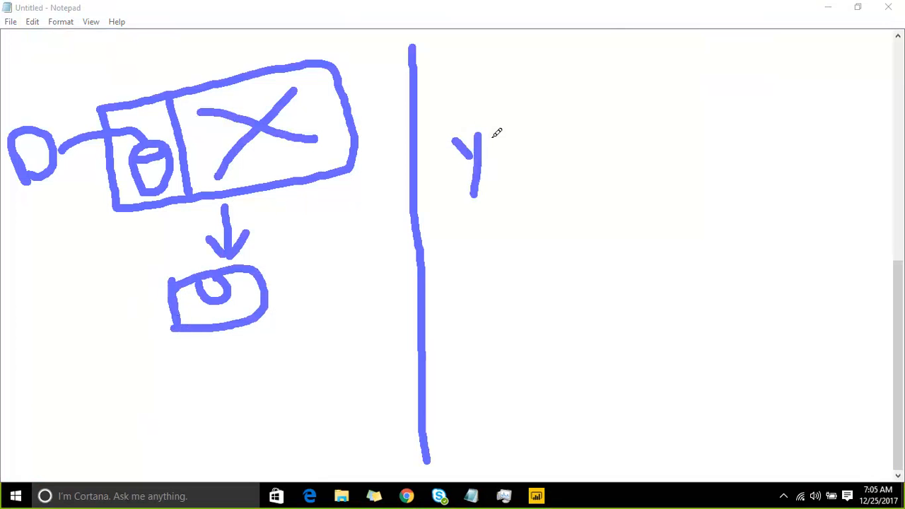
mouse_move(492, 136)
mouse_down()
mouse_move(535, 141)
mouse_move(497, 101)
mouse_move(434, 186)
mouse_move(521, 127)
mouse_up()
drag(472, 225, 425, 247)
drag(453, 283, 426, 249)
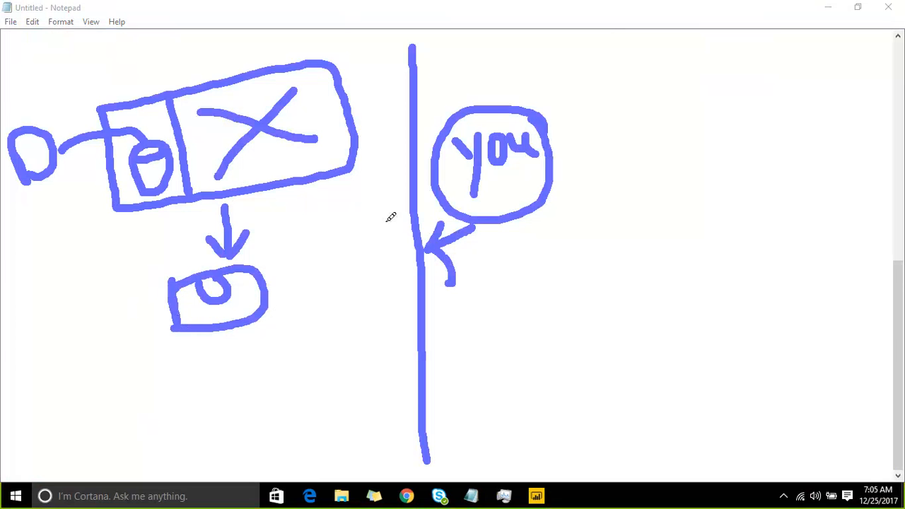
- Draw a curved red arrow from the large box to the vertical dividing line
mouse_move(284, 185)
mouse_down()
mouse_move(300, 234)
mouse_move(416, 305)
mouse_move(412, 325)
mouse_up()
click(403, 290)
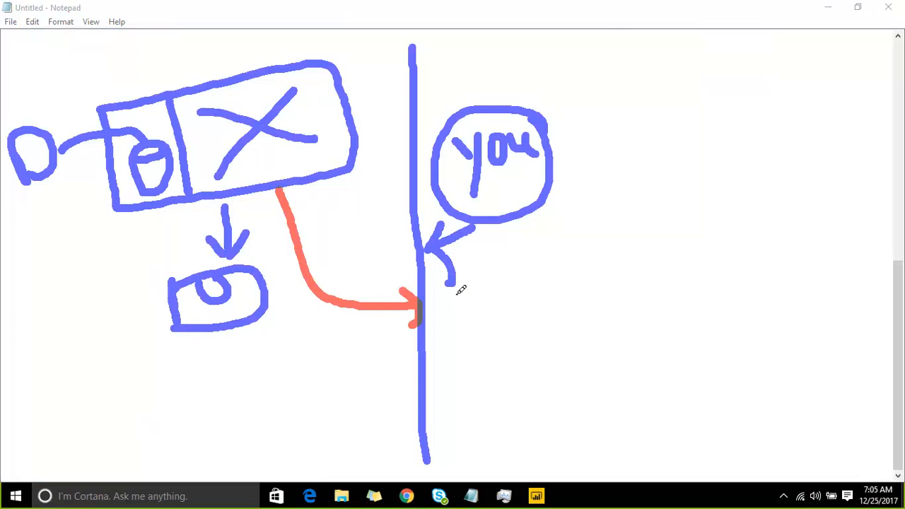
- Draw a red two-compartment box below the circled "you", with a cylinder in the small compartment and an X in the large one
mouse_move(456, 293)
mouse_down()
mouse_move(456, 384)
mouse_move(603, 369)
mouse_move(485, 264)
mouse_move(448, 279)
mouse_move(450, 314)
mouse_up()
drag(513, 280, 519, 382)
mouse_move(470, 311)
mouse_down()
mouse_move(499, 310)
mouse_move(474, 315)
mouse_move(498, 345)
mouse_move(499, 294)
mouse_move(606, 348)
mouse_up()
drag(599, 293, 546, 345)
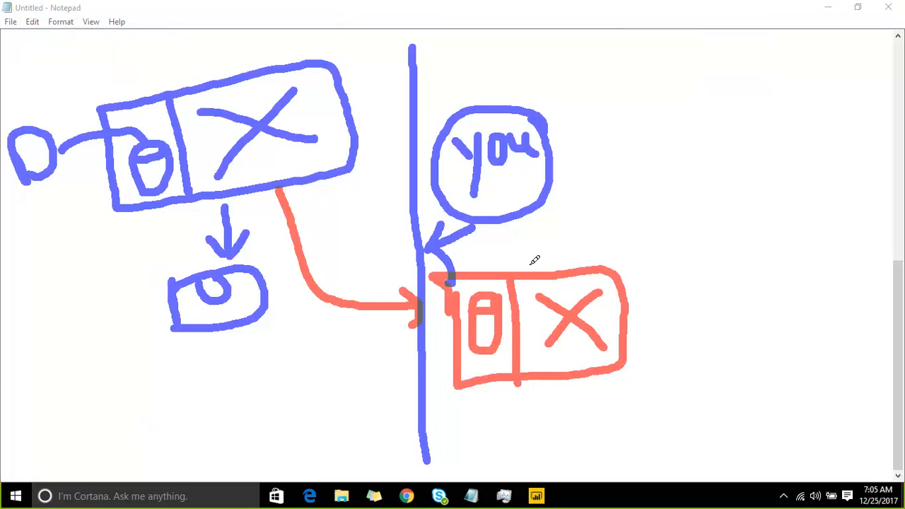
- Label the red box "15→3" in pink with a short leader line, and draw a pink arrow pointing up to its lower edge
mouse_move(530, 265)
mouse_down()
mouse_move(544, 242)
mouse_move(556, 241)
mouse_up()
mouse_move(563, 220)
mouse_down()
mouse_move(581, 248)
mouse_move(587, 212)
mouse_move(571, 216)
mouse_move(594, 204)
mouse_move(619, 209)
mouse_move(616, 218)
mouse_move(643, 196)
mouse_move(636, 224)
mouse_up()
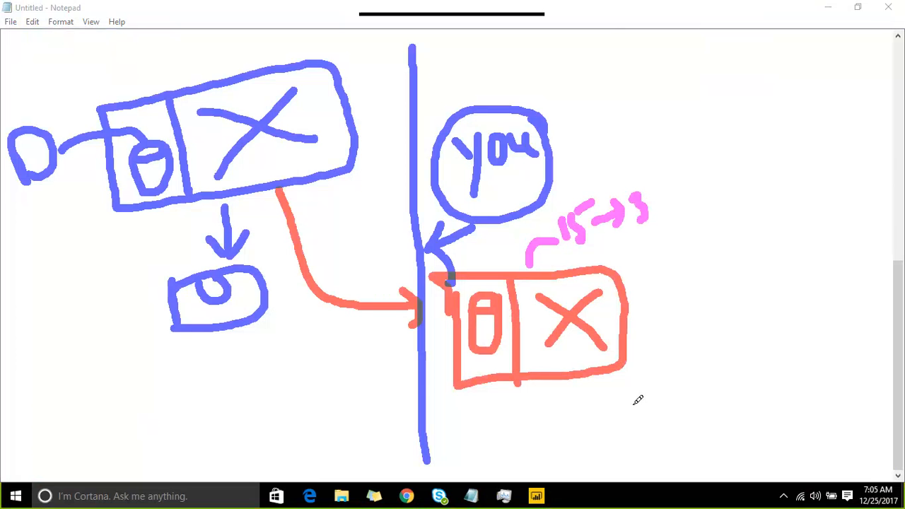
drag(590, 388, 610, 466)
mouse_move(576, 418)
mouse_down()
mouse_move(590, 380)
mouse_move(621, 403)
mouse_up()
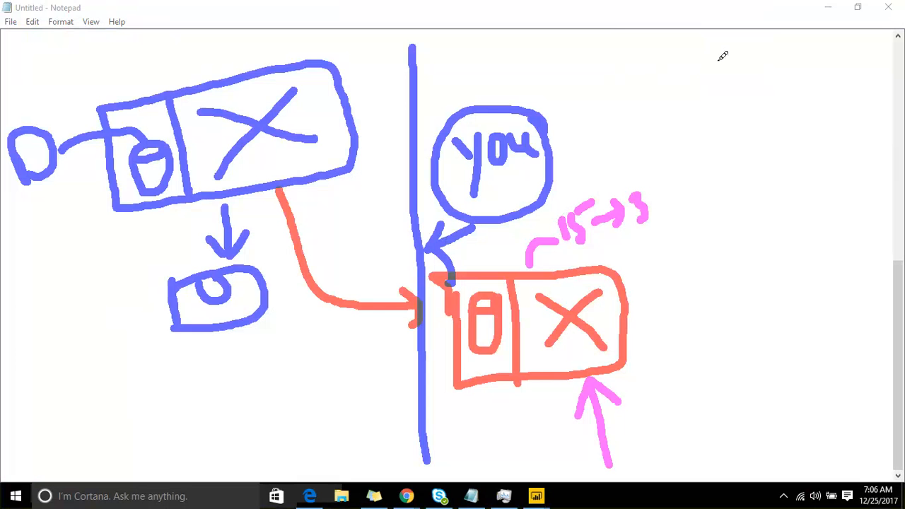
- Draw a tall pink box containing "15" between slanted lines and a small rectangle, and write a 3 beside the box
mouse_move(674, 56)
mouse_down()
mouse_move(693, 204)
mouse_move(754, 236)
mouse_move(794, 140)
mouse_up()
mouse_move(799, 108)
mouse_down()
mouse_move(719, 39)
mouse_move(672, 56)
mouse_move(739, 139)
mouse_move(762, 223)
mouse_up()
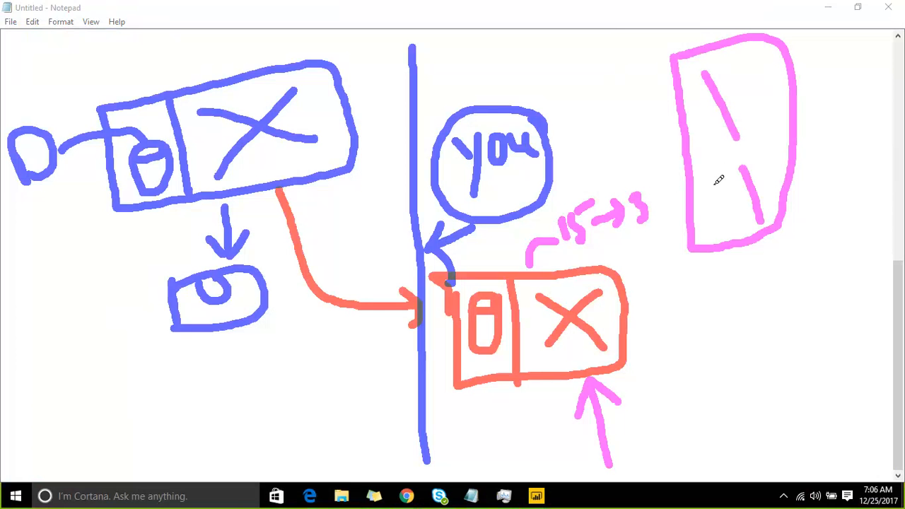
mouse_move(706, 157)
mouse_down()
mouse_move(713, 187)
mouse_move(724, 170)
mouse_up()
drag(724, 145, 760, 137)
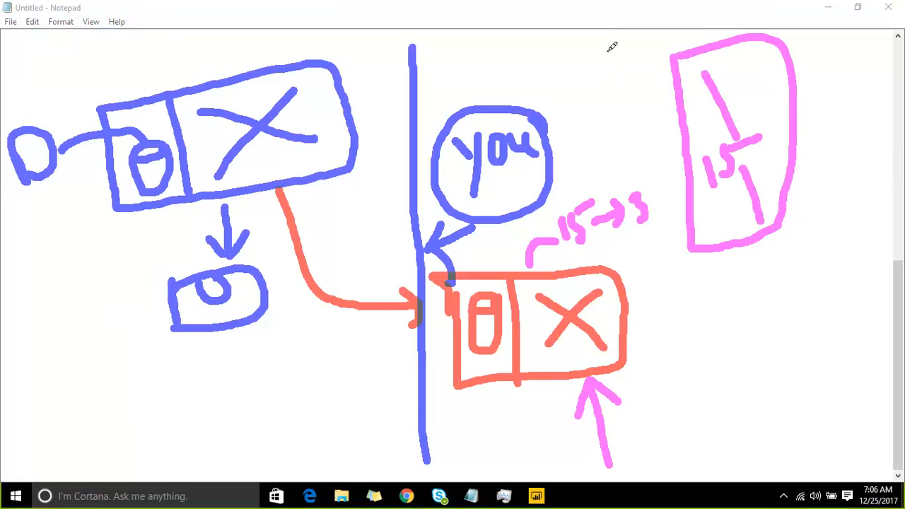
mouse_move(604, 48)
mouse_down()
mouse_move(616, 47)
mouse_move(608, 88)
mouse_move(608, 75)
mouse_up()
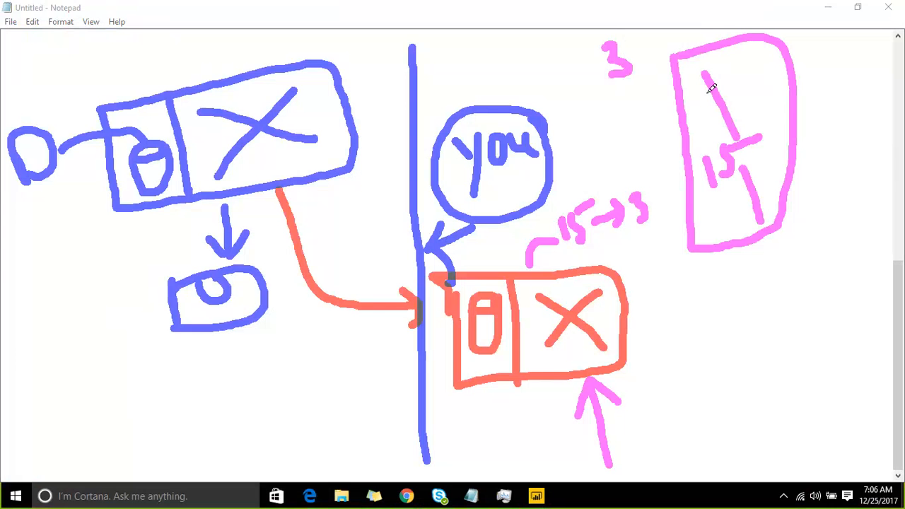
mouse_move(693, 84)
mouse_down()
mouse_move(688, 116)
mouse_move(786, 103)
mouse_move(764, 74)
mouse_move(701, 79)
mouse_up()
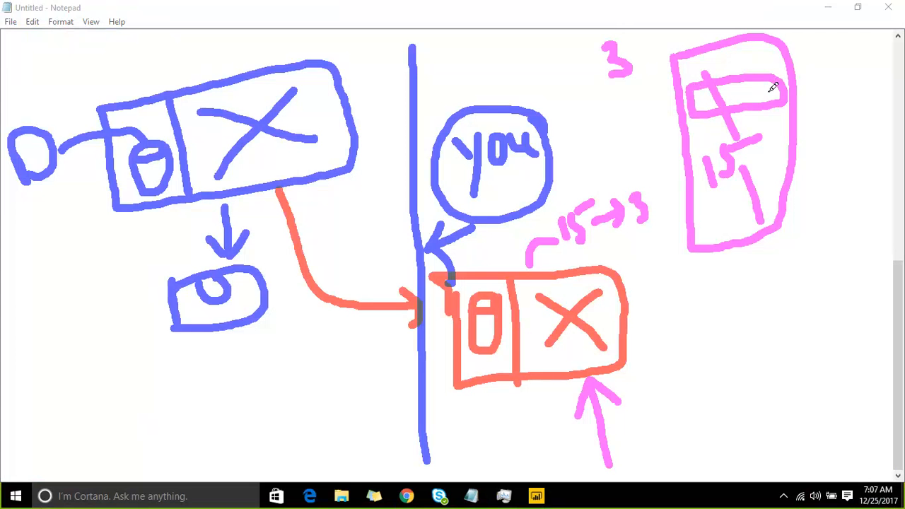
- Draw a curved pink connector from the small rectangle past the 3 to a short handwritten column containing a 2 and a 3
mouse_move(774, 87)
mouse_down()
mouse_move(801, 80)
mouse_move(804, 14)
mouse_move(696, 6)
mouse_up()
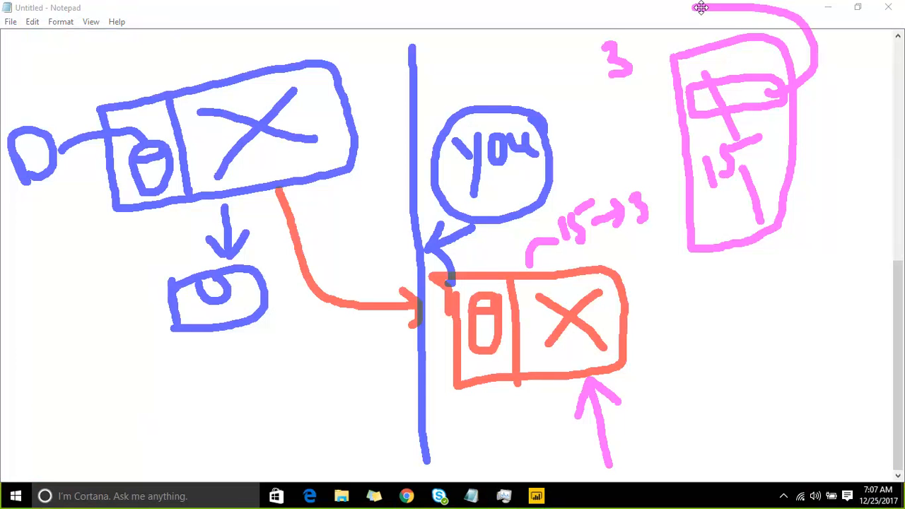
drag(684, 12, 640, 40)
click(559, 61)
mouse_move(562, 81)
mouse_down()
mouse_move(583, 87)
mouse_move(593, 130)
mouse_move(577, 146)
mouse_up()
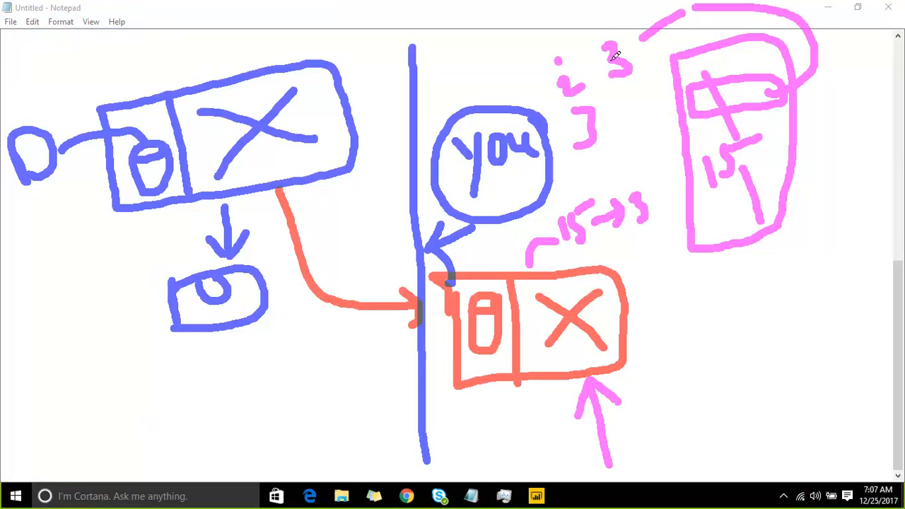
drag(637, 49, 587, 74)
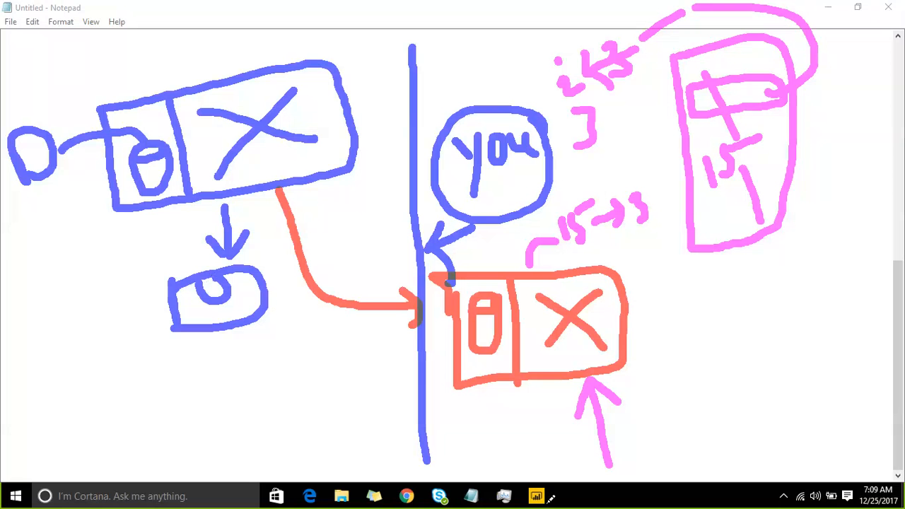
- Clear the hand-drawn diagram and switch to the Power BI Query Editor
click(693, 19)
mouse_move(536, 496)
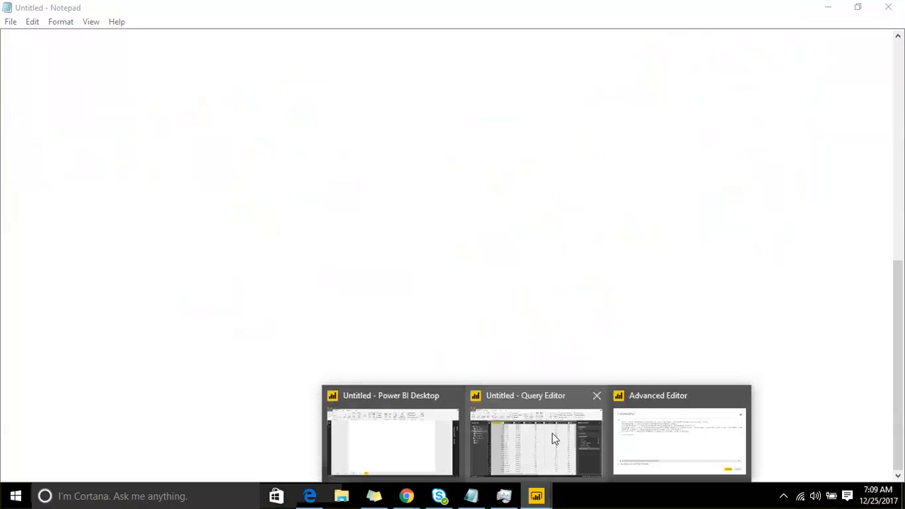
click(559, 402)
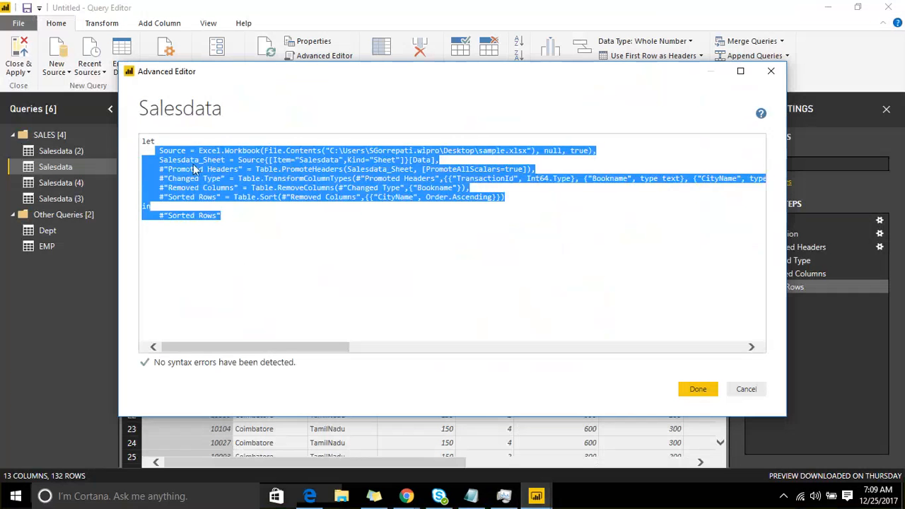
- Examine the Salesdata query's source, header, column and sorting code in the Advanced Editor, and close it without changes
click(297, 163)
double_click(358, 151)
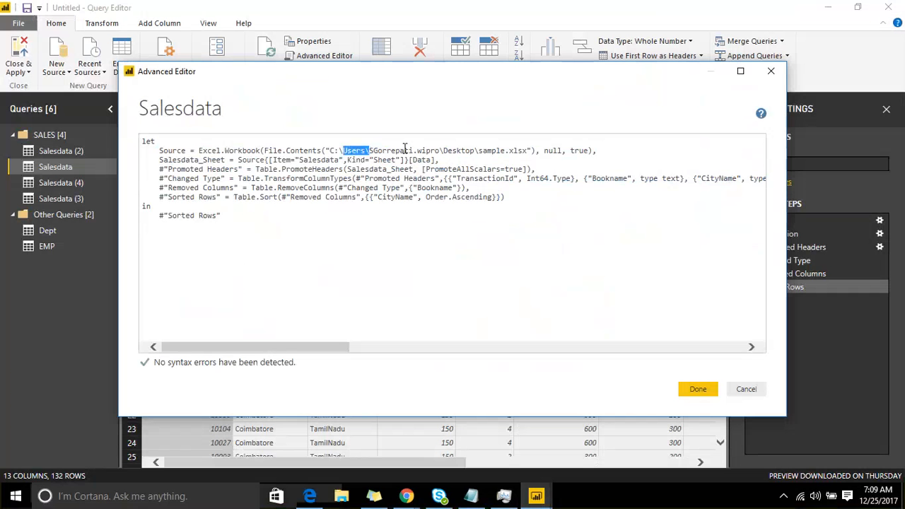
drag(406, 149, 400, 142)
drag(367, 168, 452, 172)
drag(352, 188, 510, 291)
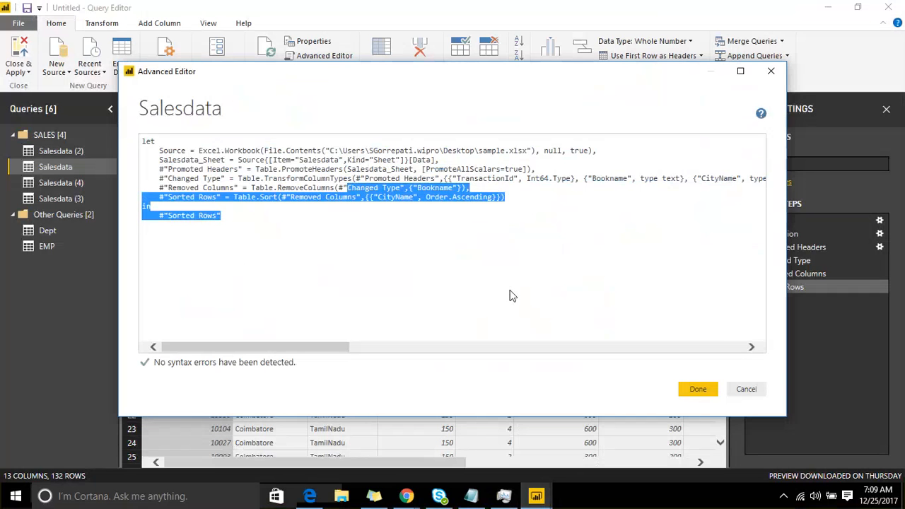
click(493, 231)
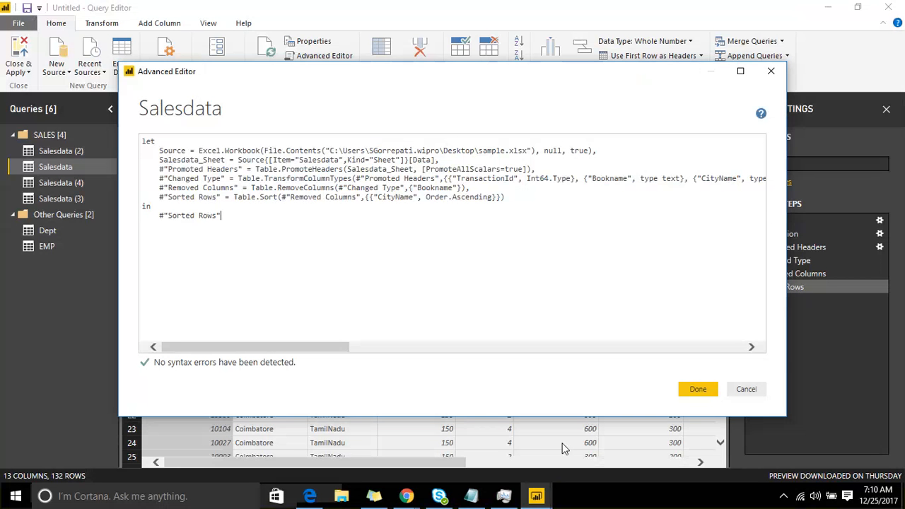
click(747, 390)
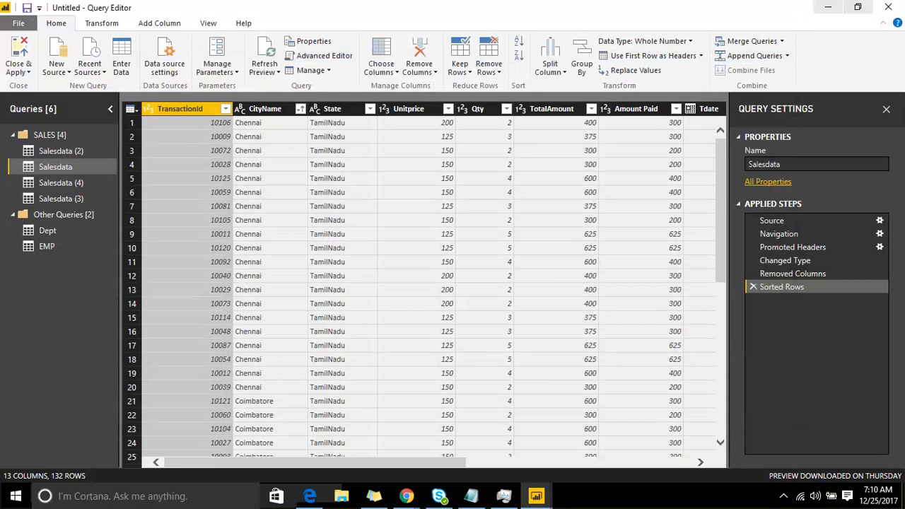
- View the Query Dependencies diagram at full size, and return to the maximized Query Editor
click(858, 7)
click(274, 90)
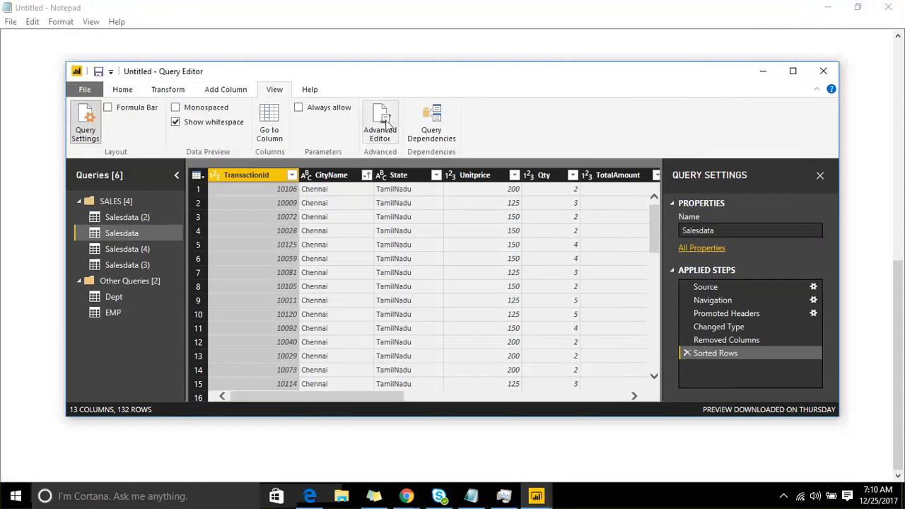
click(432, 132)
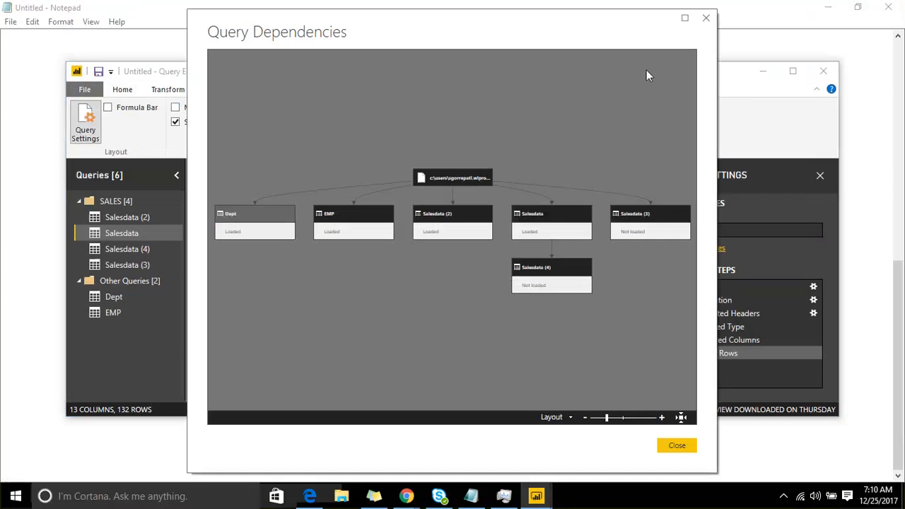
click(685, 19)
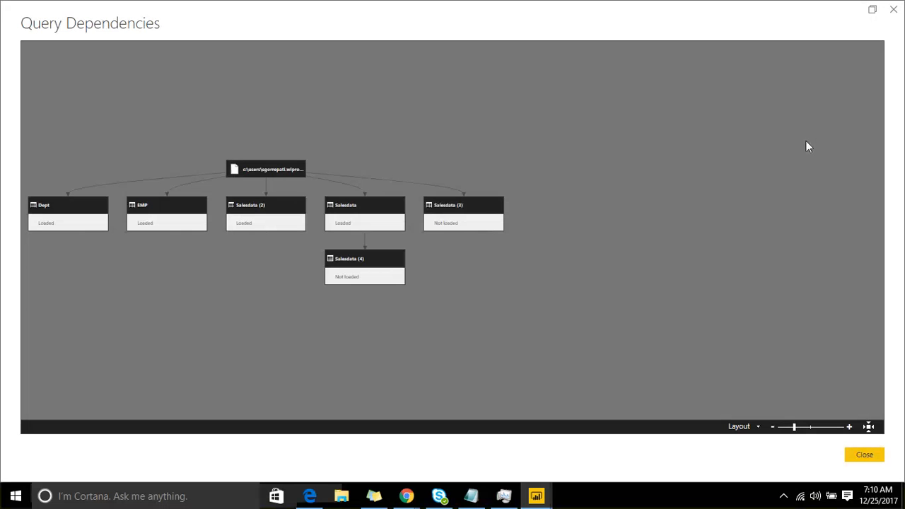
click(864, 453)
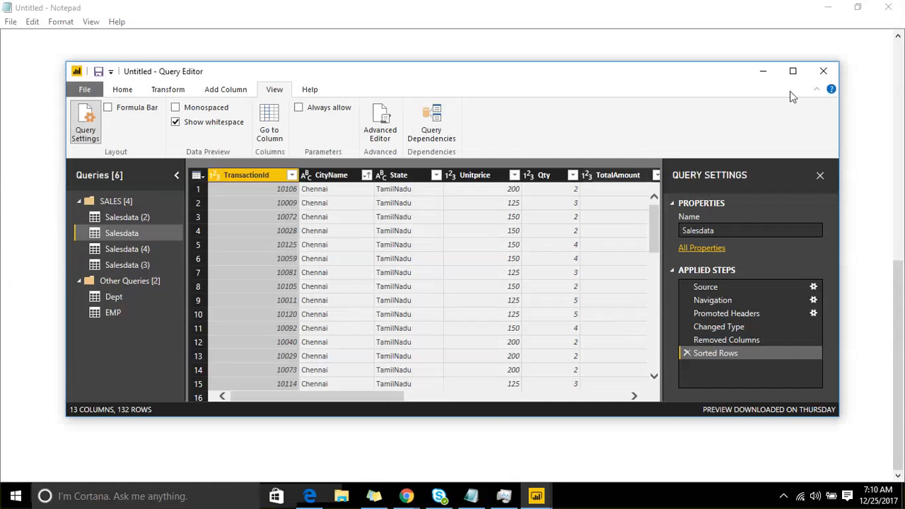
click(793, 71)
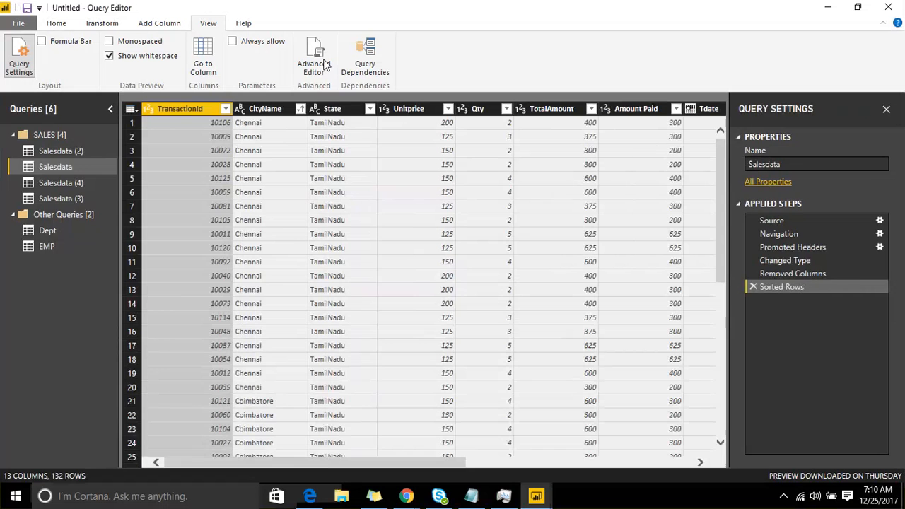
- Exclude the Salesdata (4) query from report refresh in its properties while keeping load to report enabled
click(66, 183)
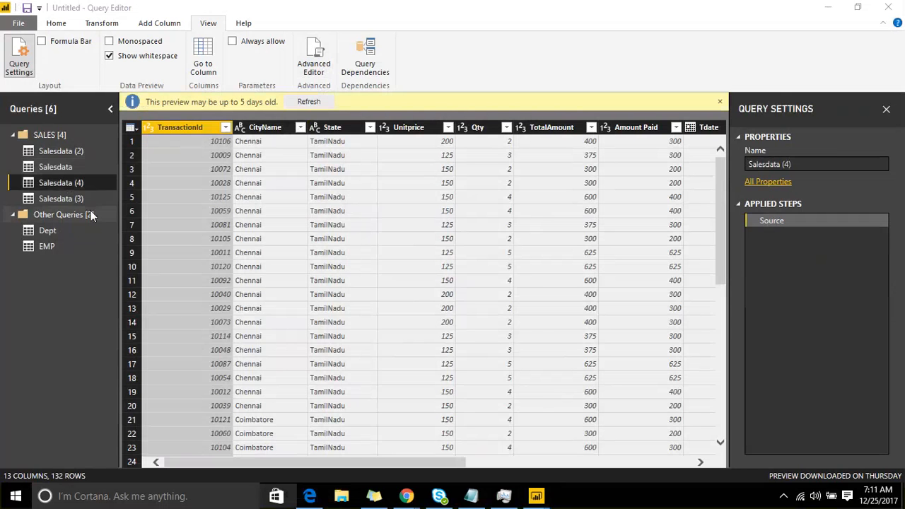
right_click(67, 183)
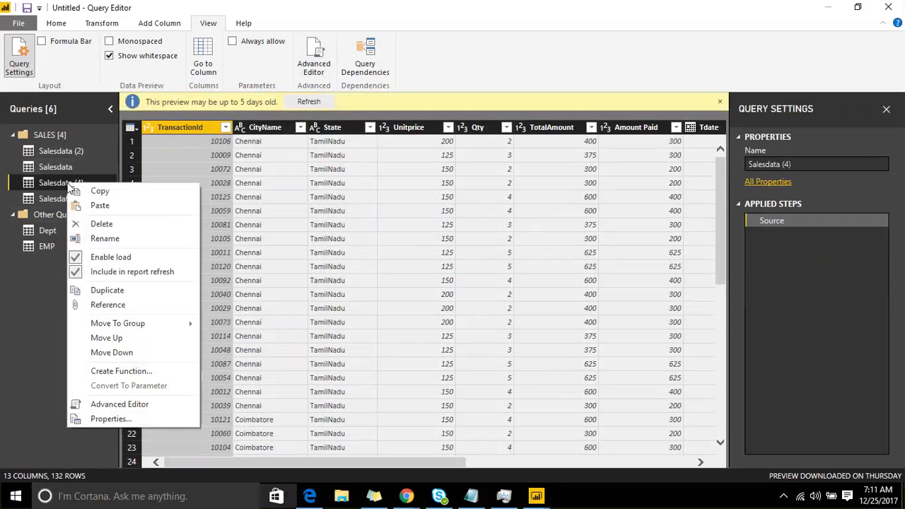
click(114, 418)
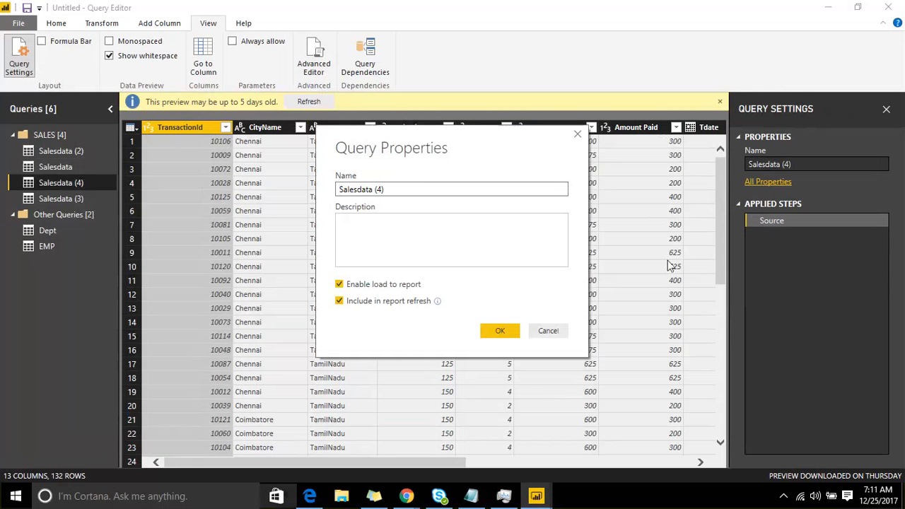
drag(410, 188, 337, 185)
click(362, 229)
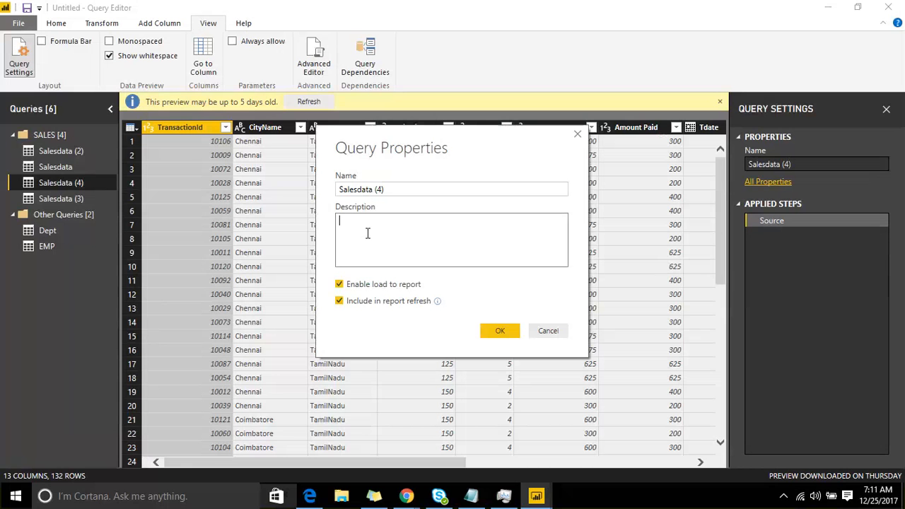
click(401, 287)
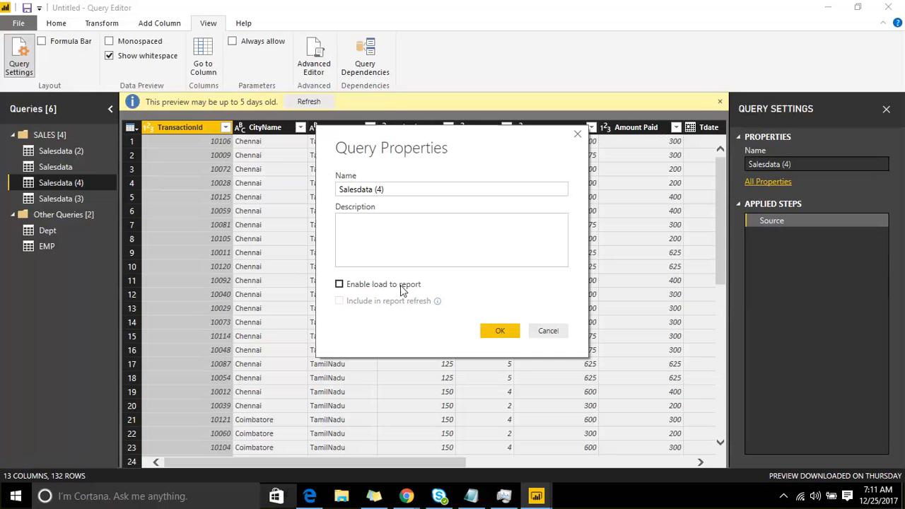
click(400, 287)
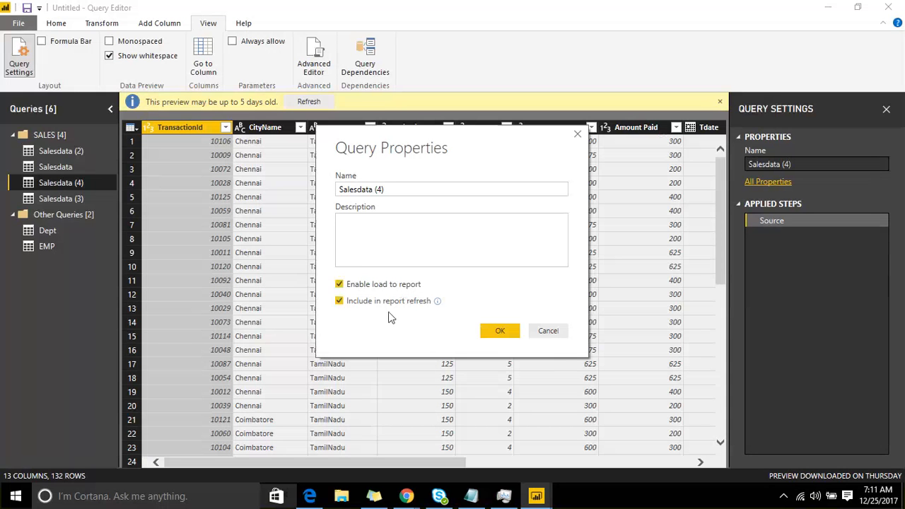
click(379, 307)
click(504, 332)
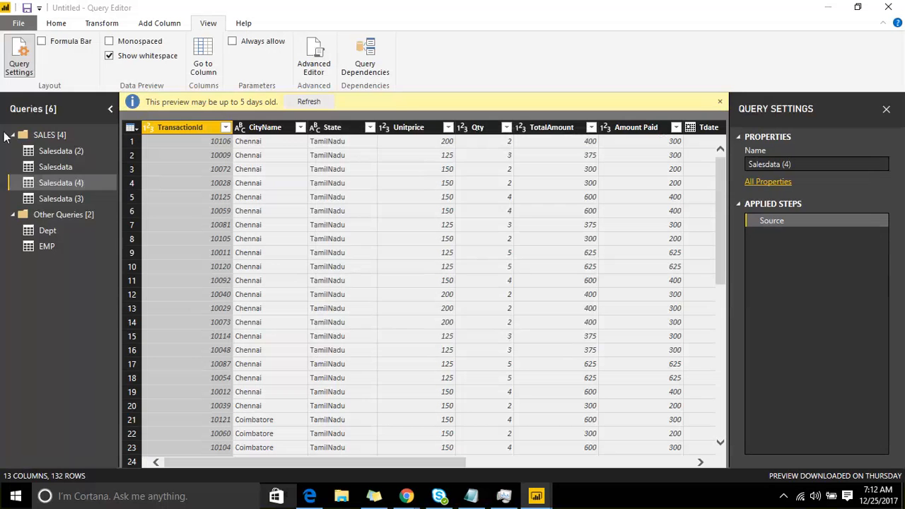
right_click(82, 183)
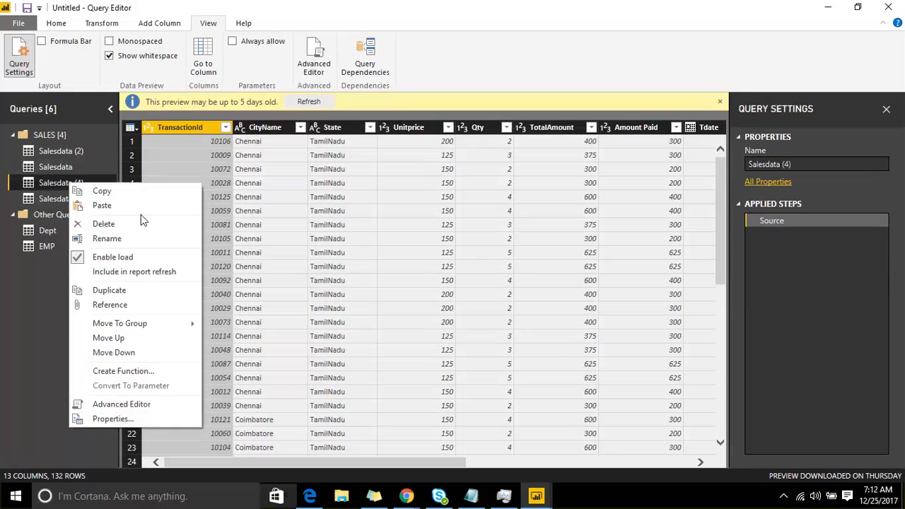
- Copy the TransactionId column of the Salesdata (4) query
right_click(202, 127)
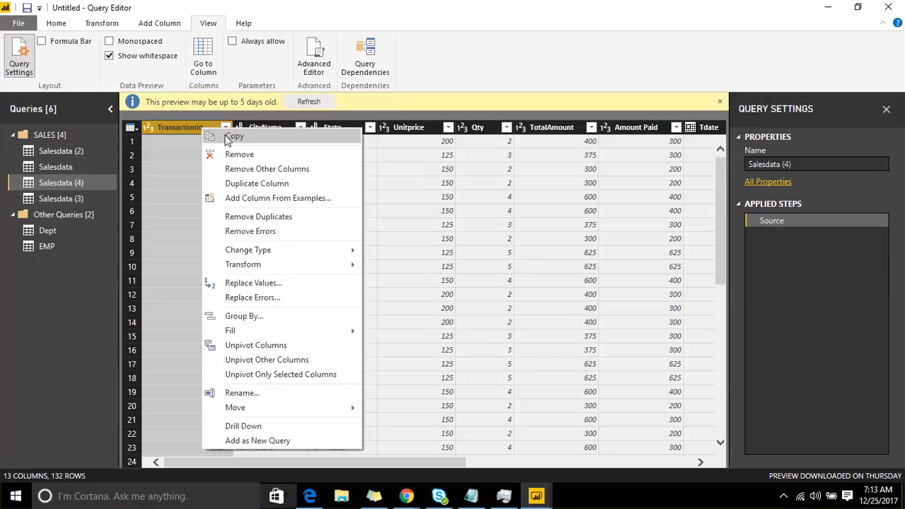
click(233, 137)
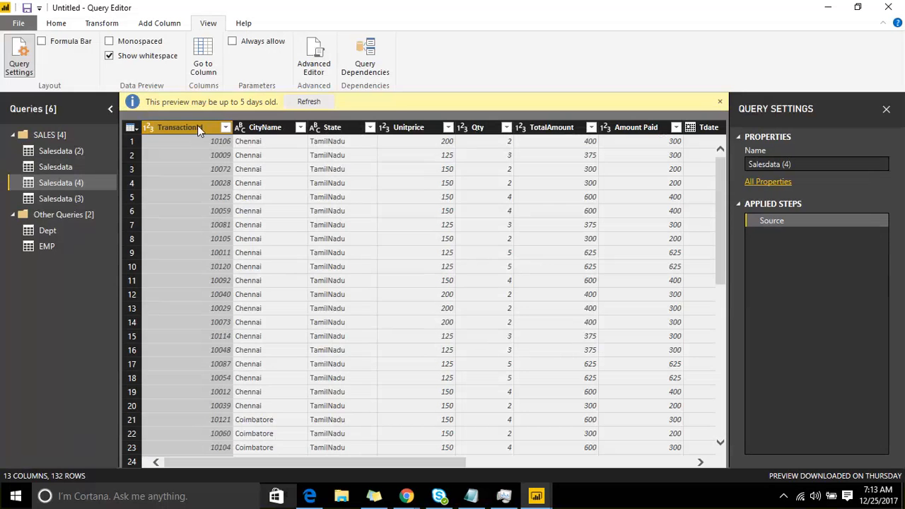
right_click(198, 125)
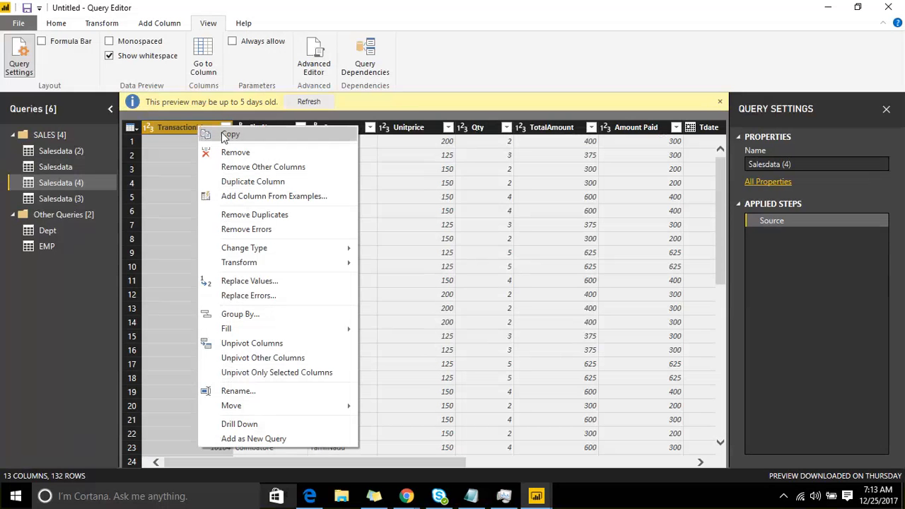
click(226, 136)
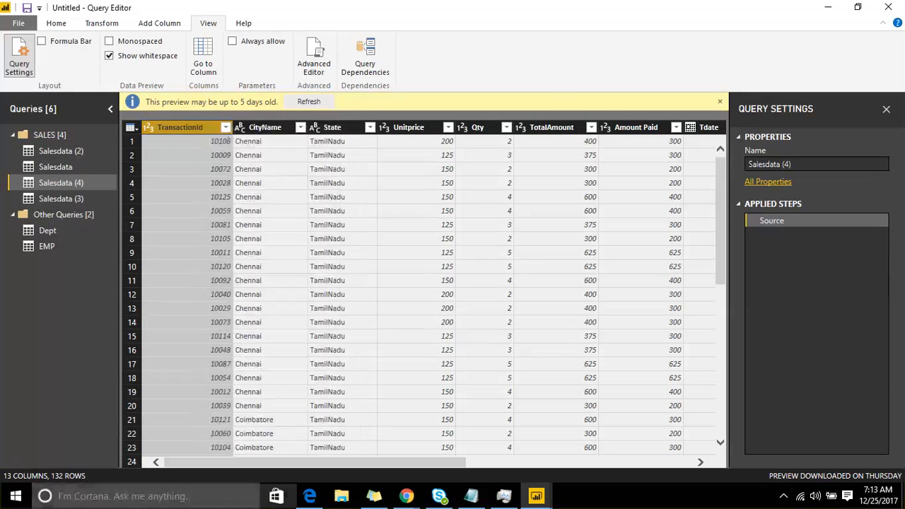
- Search the installed apps for Excel and launch Excel 2016
click(12, 497)
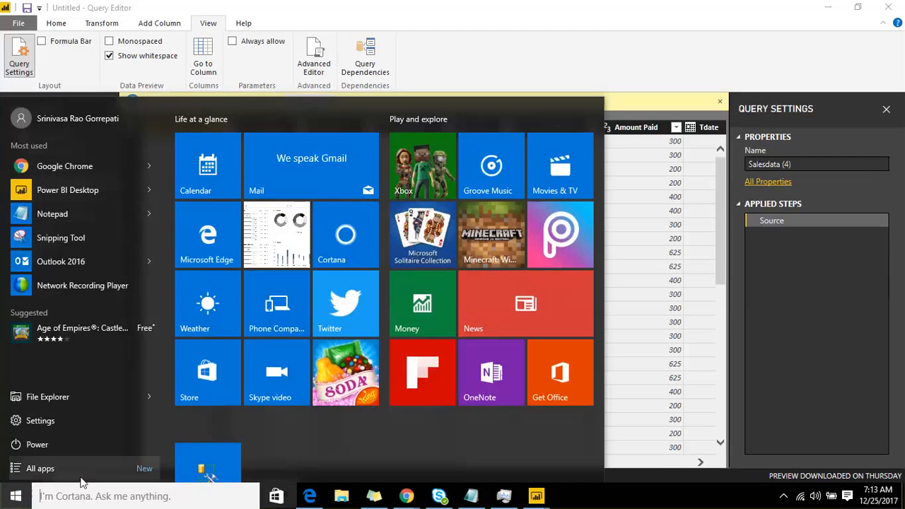
text(EX)
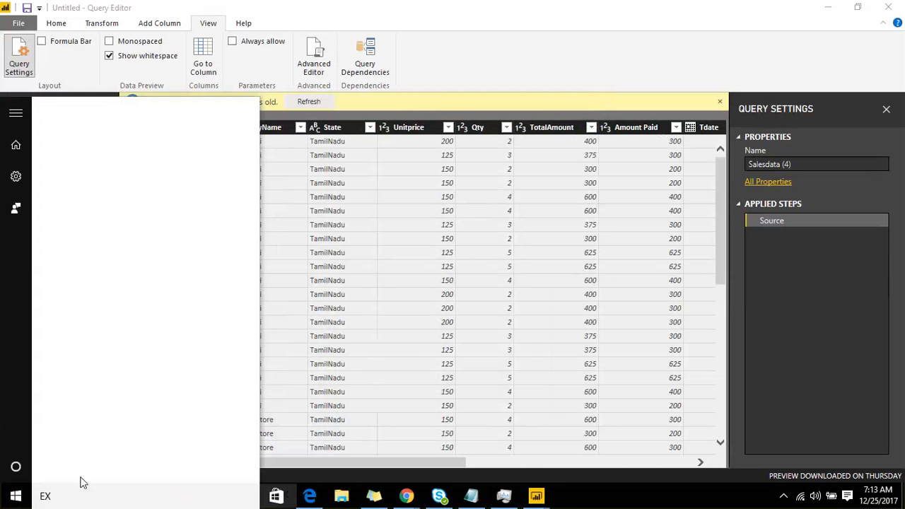
text(C)
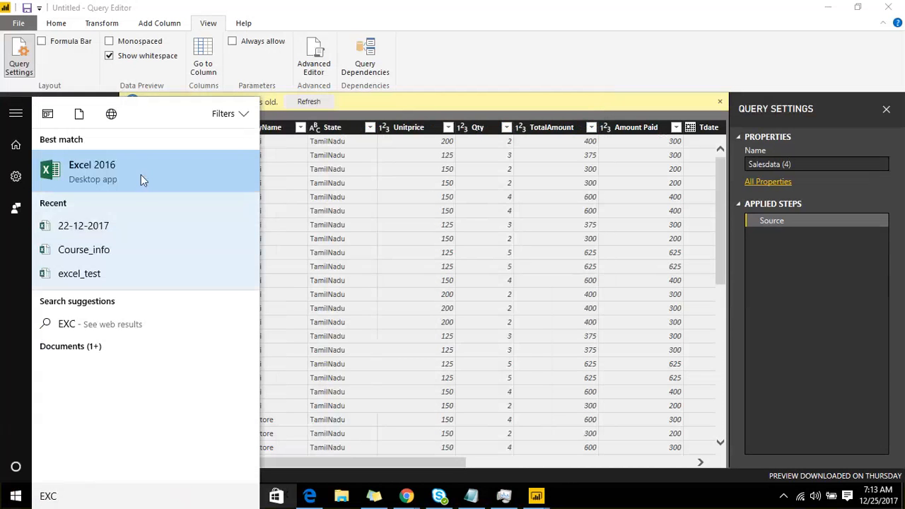
click(141, 174)
click(451, 293)
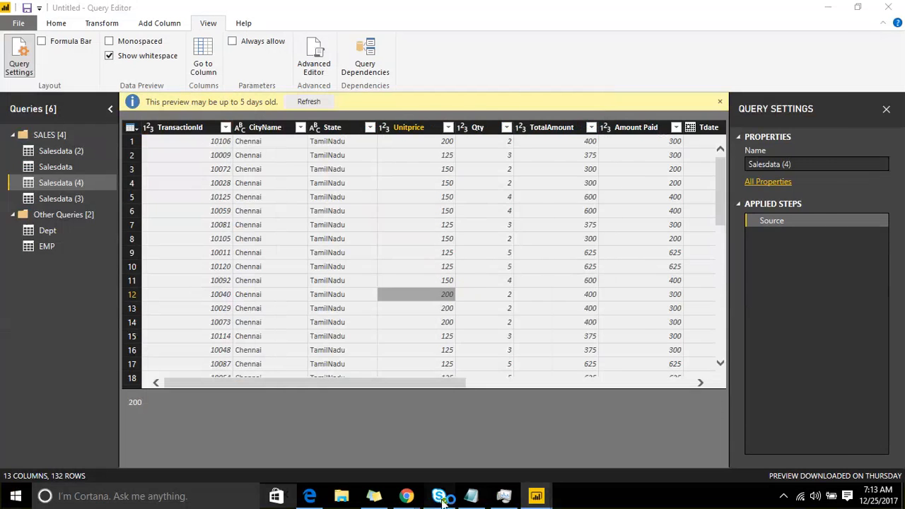
- Switch to Skype for Business, set the presence status to Appear Away, and minimize its window
click(440, 496)
click(530, 64)
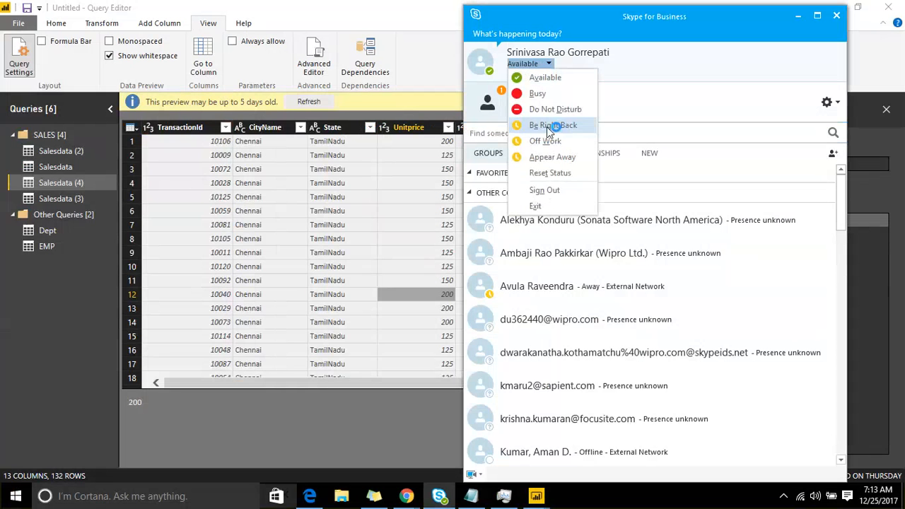
click(562, 156)
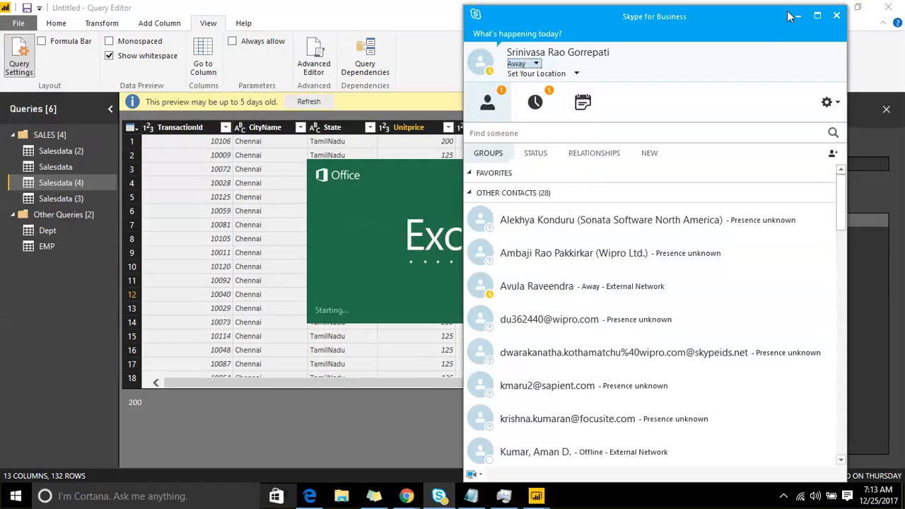
click(795, 16)
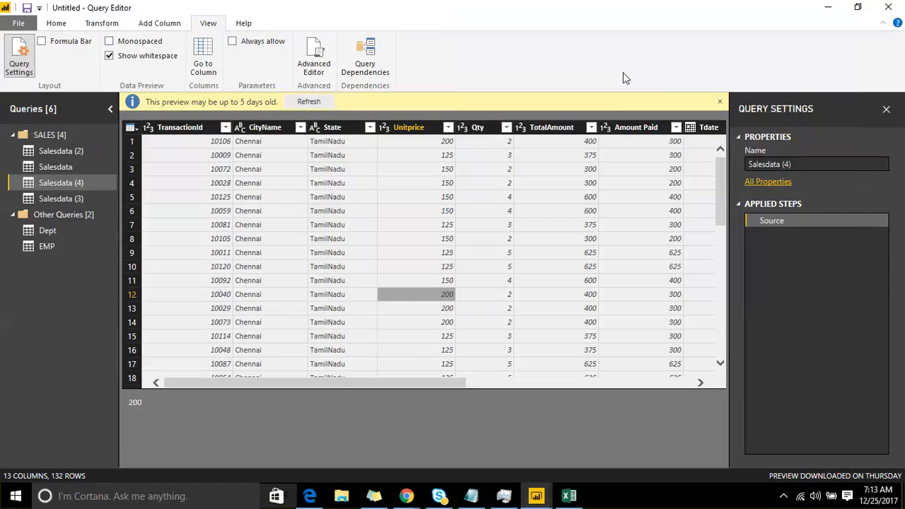
- Paste the copied TransactionId column at cell A1 of a new blank Excel workbook with add-in content enabled, and return to the Query Editor
click(570, 496)
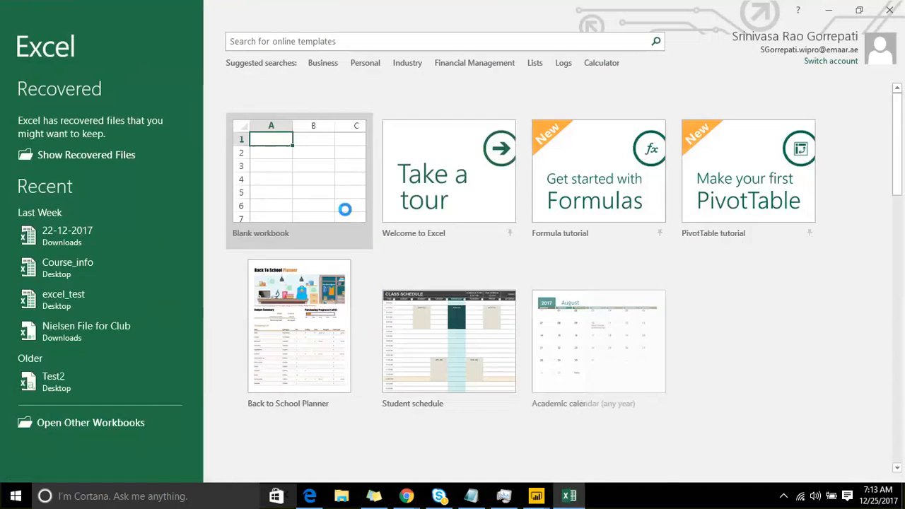
click(344, 210)
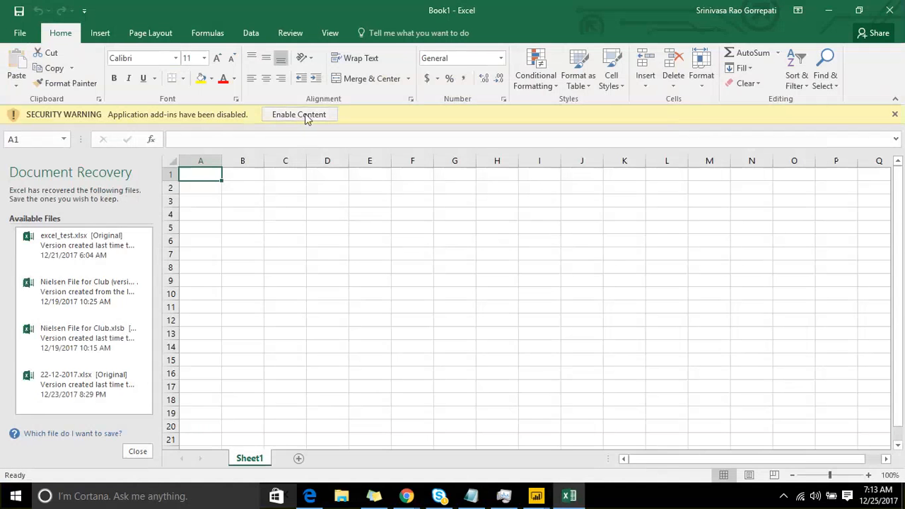
click(306, 117)
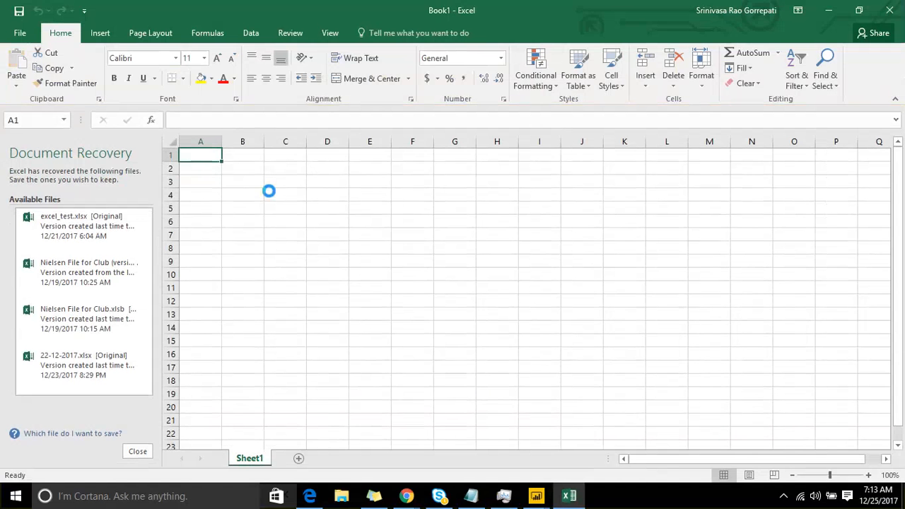
key(ctrl+v)
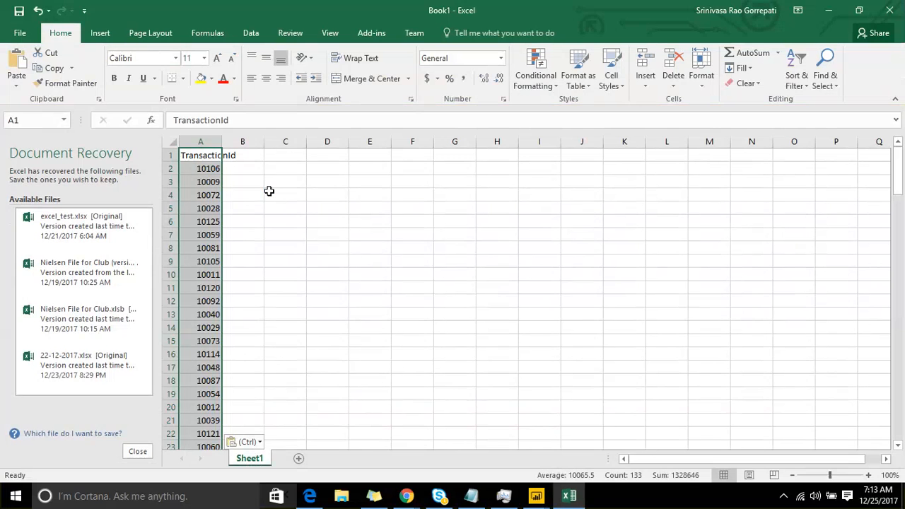
click(831, 11)
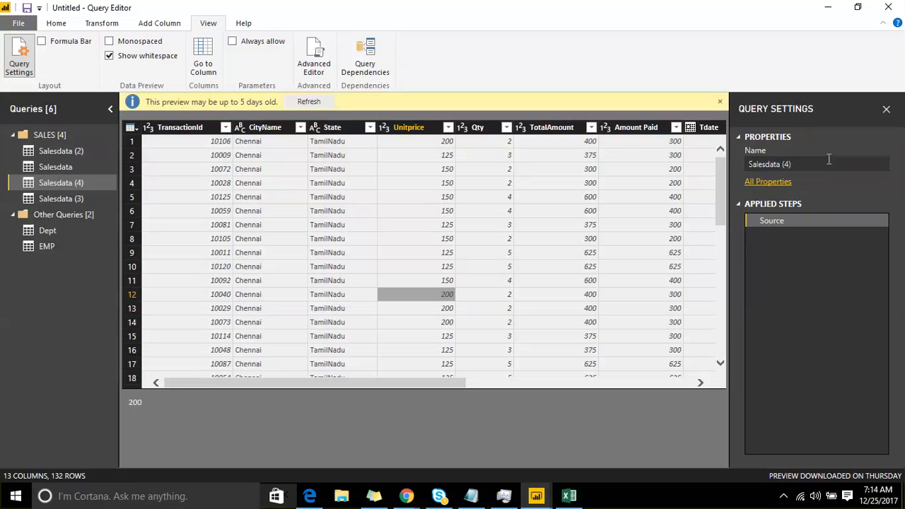
- In the Salesdata (2) query, remove the Bookname column and all other columns except CityName
click(189, 131)
right_click(189, 129)
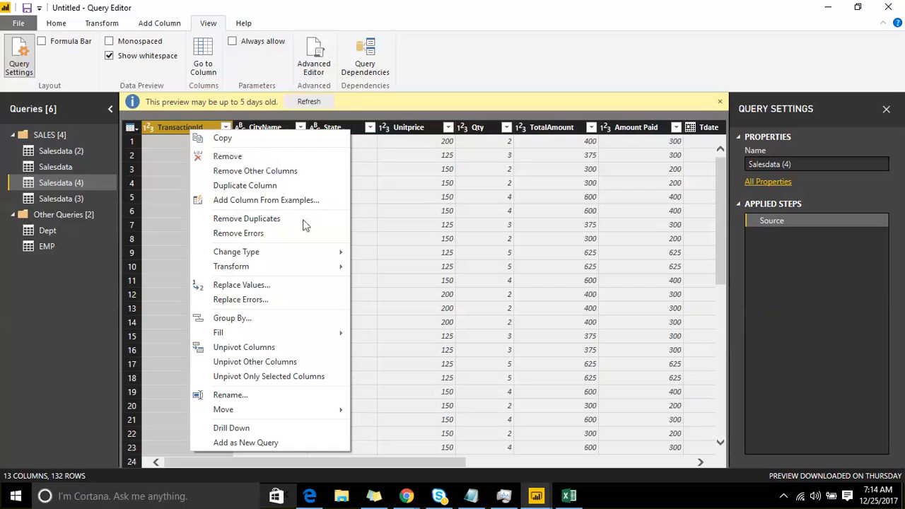
click(70, 164)
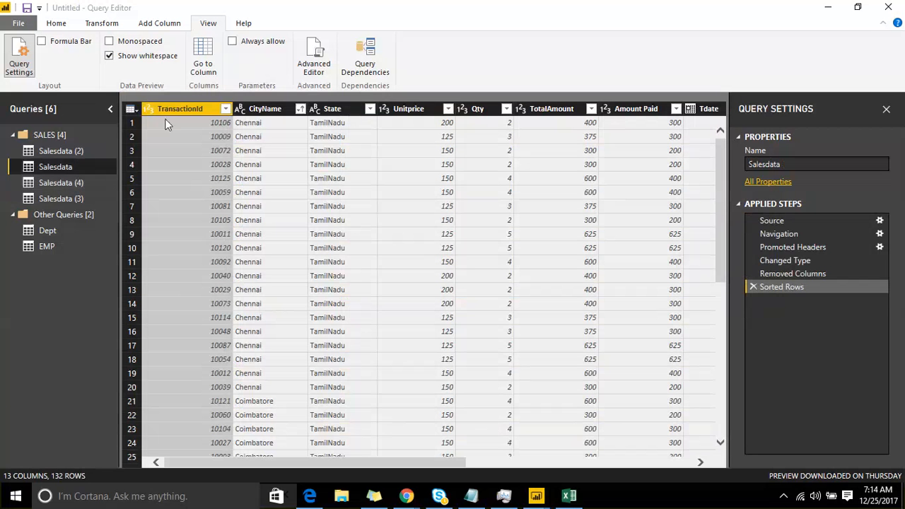
click(73, 152)
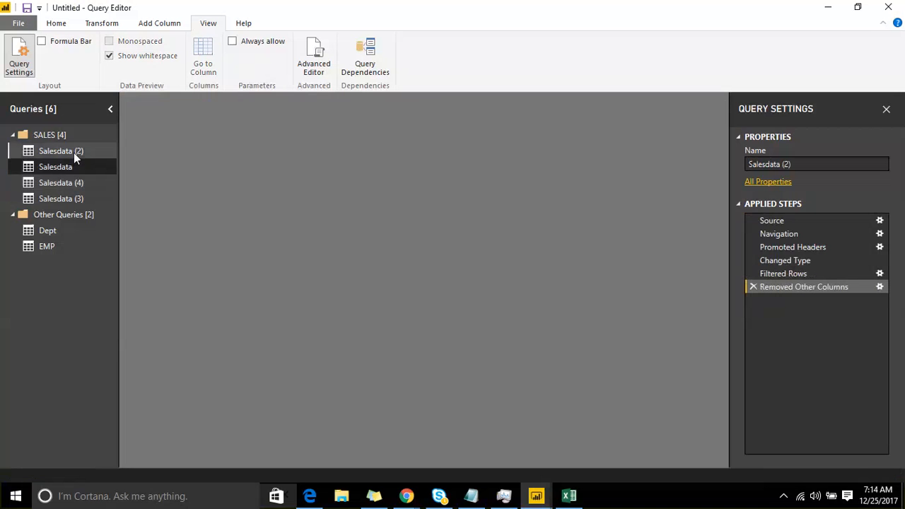
right_click(178, 109)
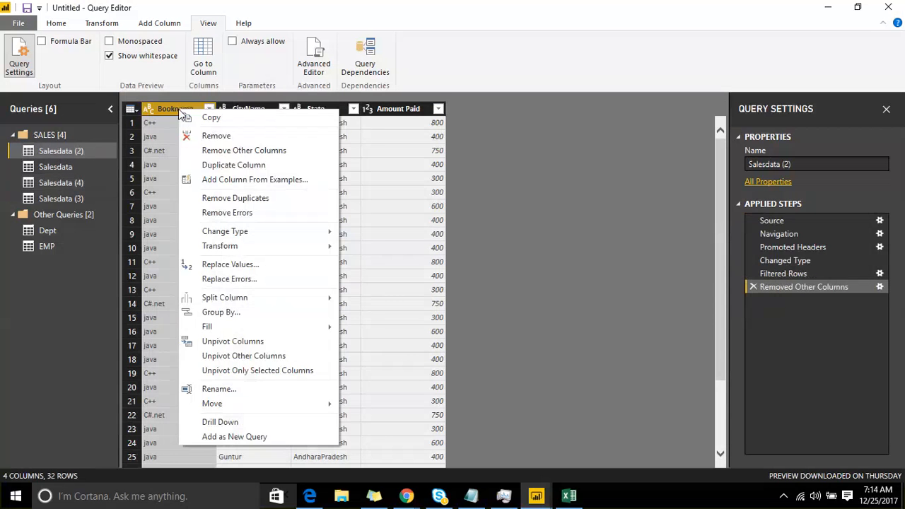
click(207, 136)
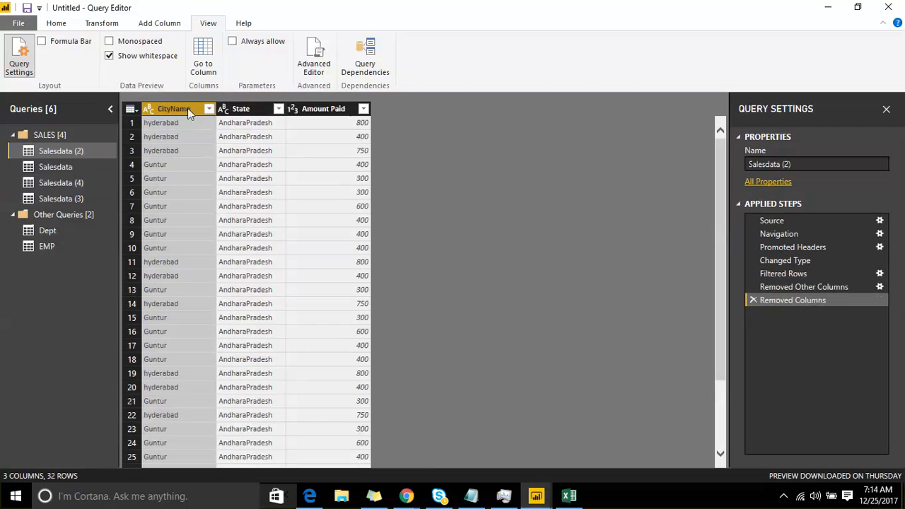
right_click(187, 109)
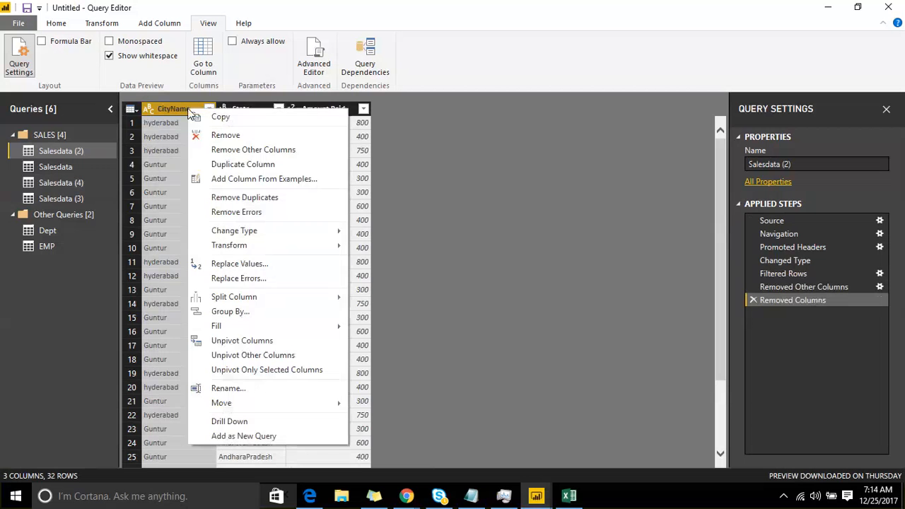
click(206, 152)
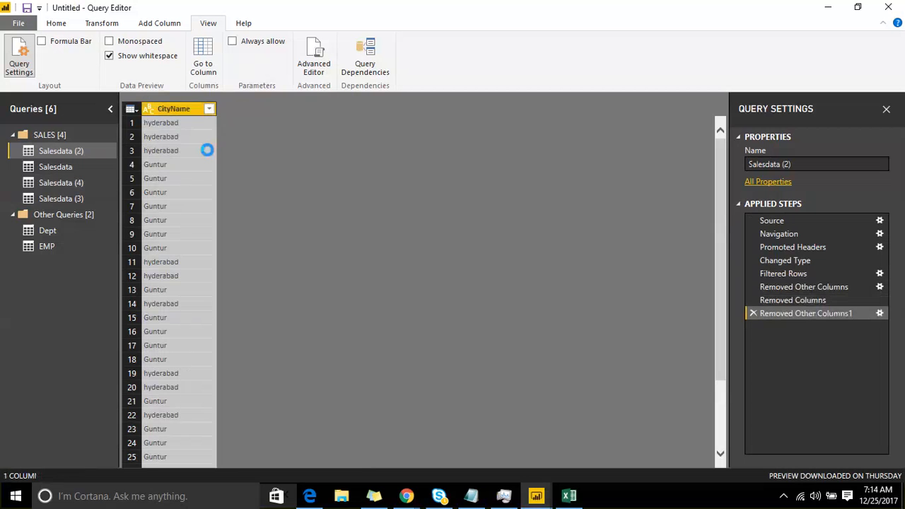
- Delete the Removed Other Columns1, Removed Columns and Removed Other Columns steps from the Salesdata (2) query
right_click(171, 111)
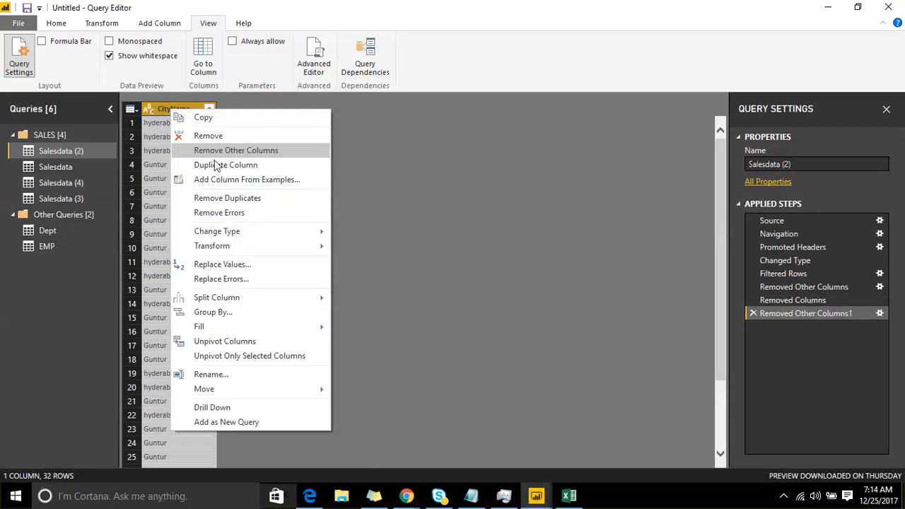
click(754, 314)
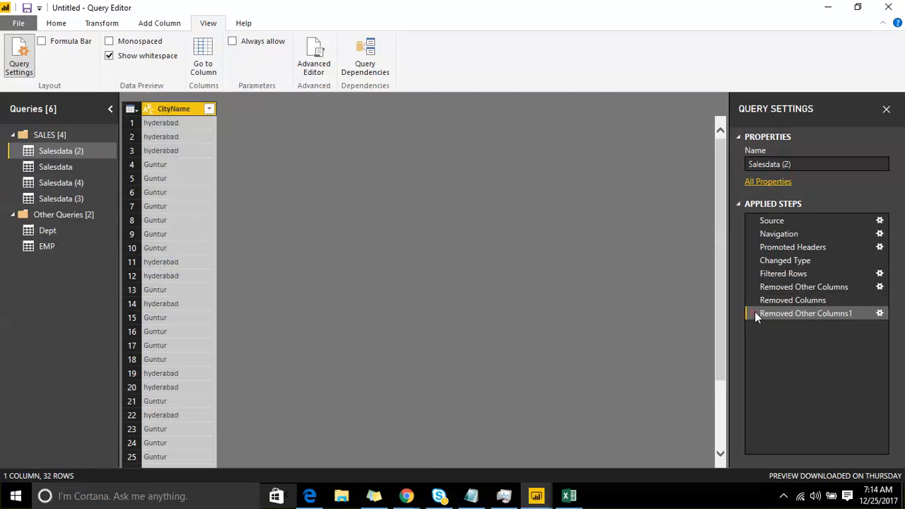
click(754, 313)
click(755, 299)
click(754, 287)
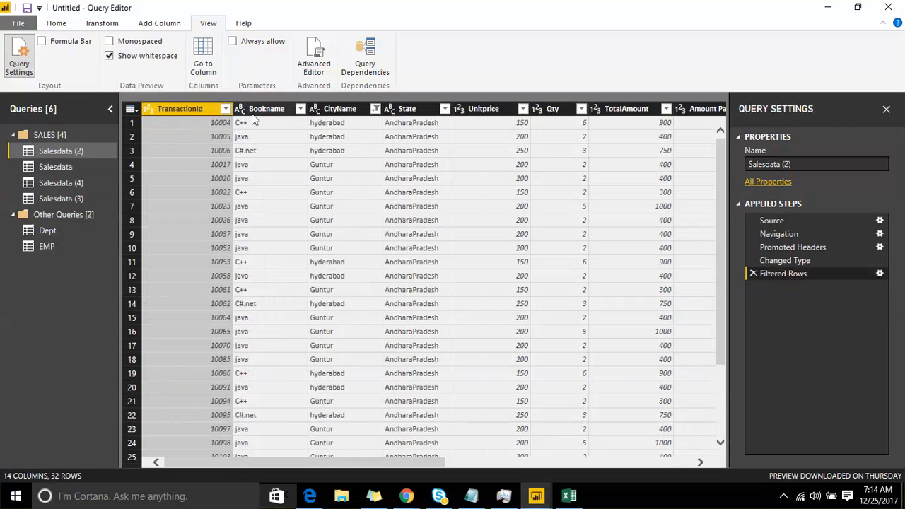
- Duplicate the Bookname column in the Salesdata (2) query and check the copied column
right_click(258, 109)
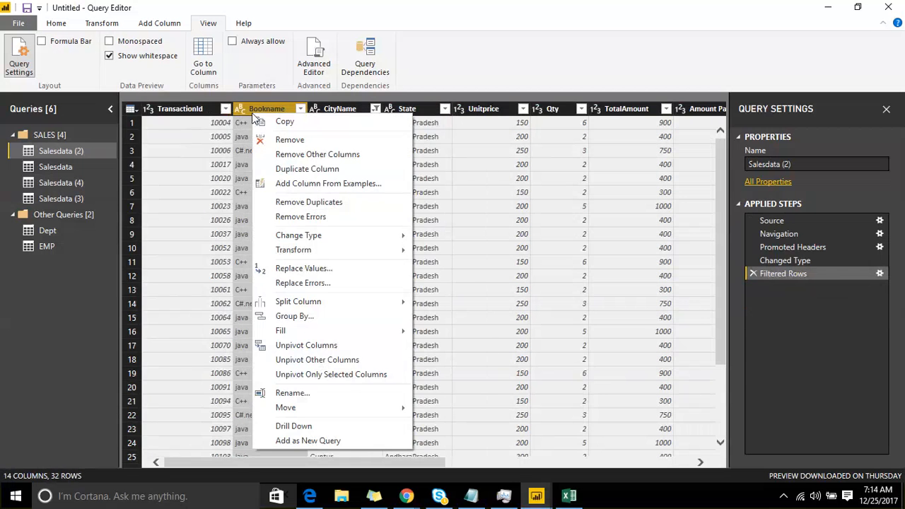
click(336, 169)
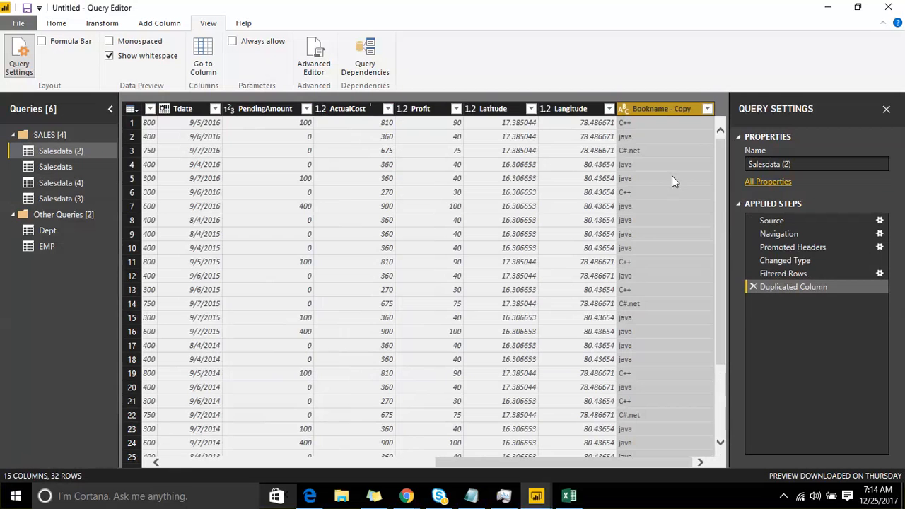
scroll(685, 199, down, 3)
scroll(685, 200, up, 3)
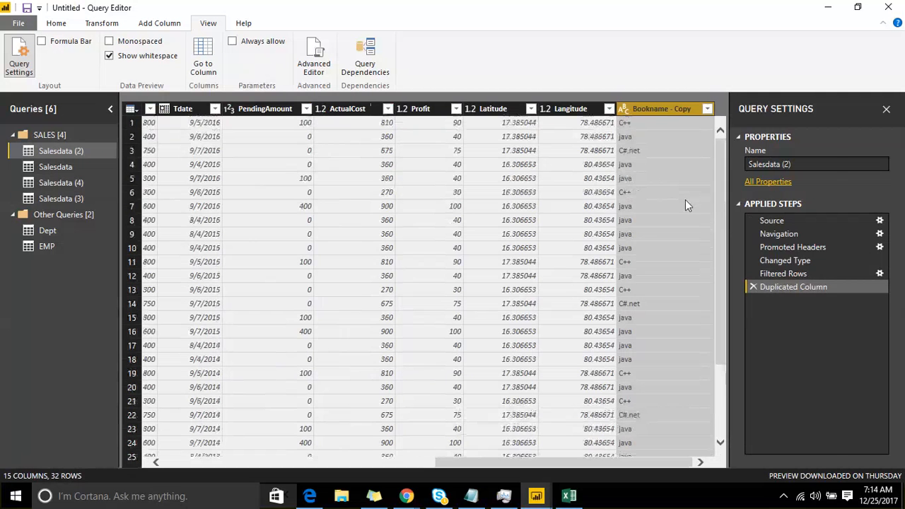
- Remove duplicates based on the Bookname - Copy column, and delete the resulting applied step
right_click(673, 111)
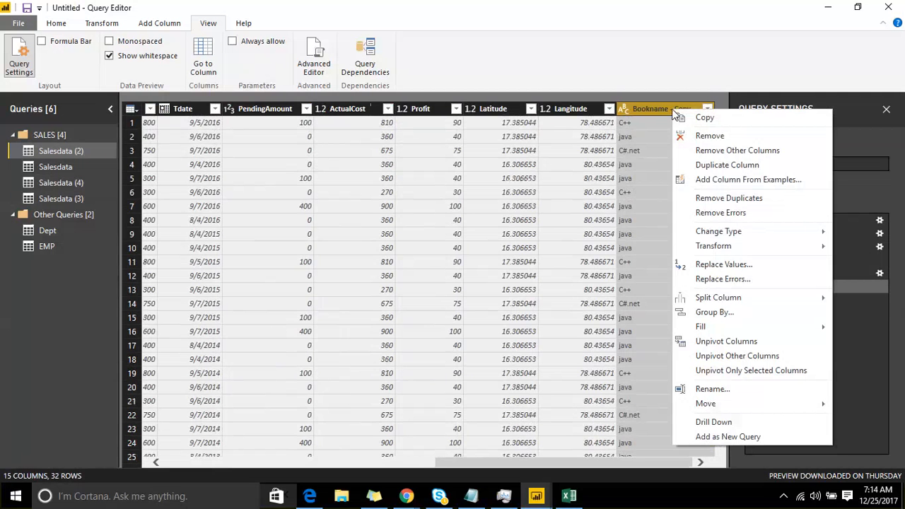
click(747, 198)
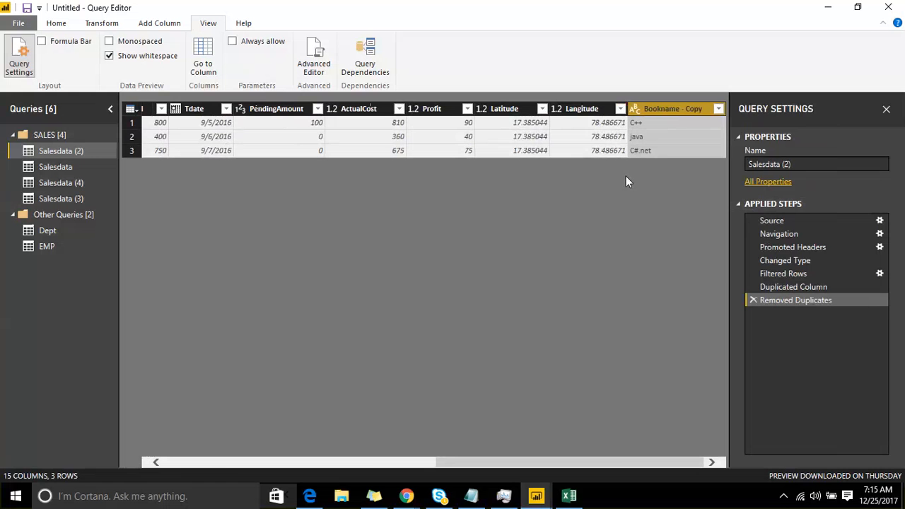
click(754, 300)
- Add the State column of the Salesdata query as a new query
click(53, 165)
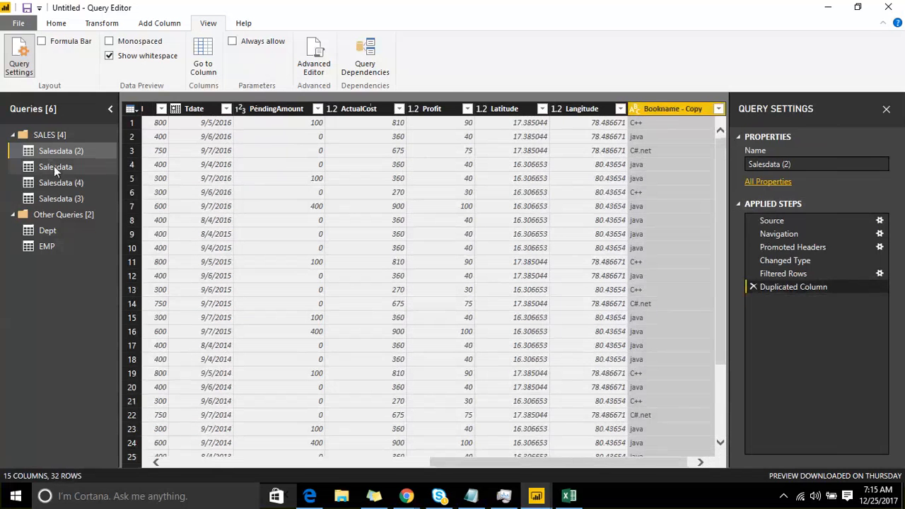
click(330, 109)
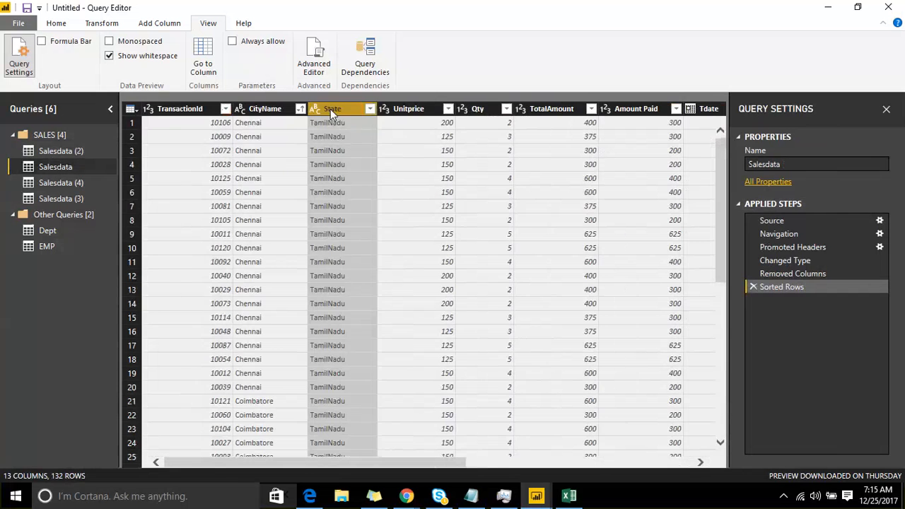
right_click(329, 109)
click(360, 436)
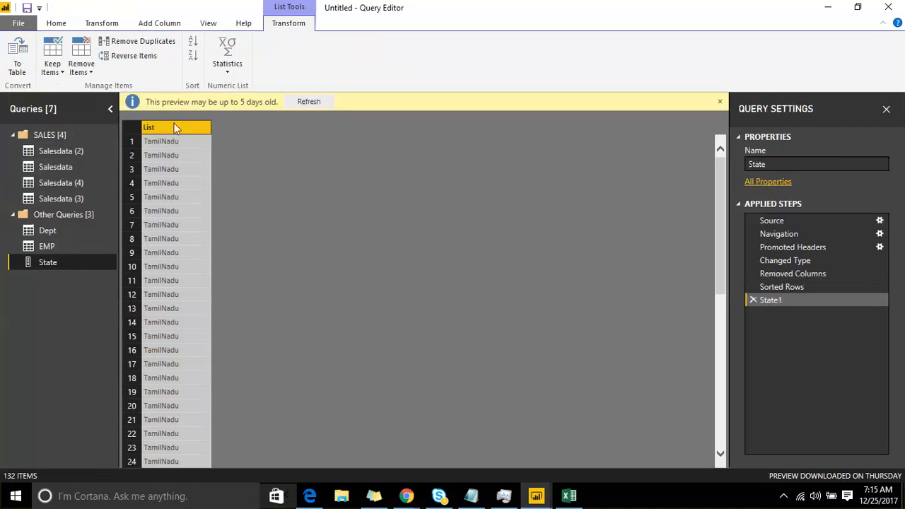
- Remove the duplicate values from the State list query
right_click(72, 260)
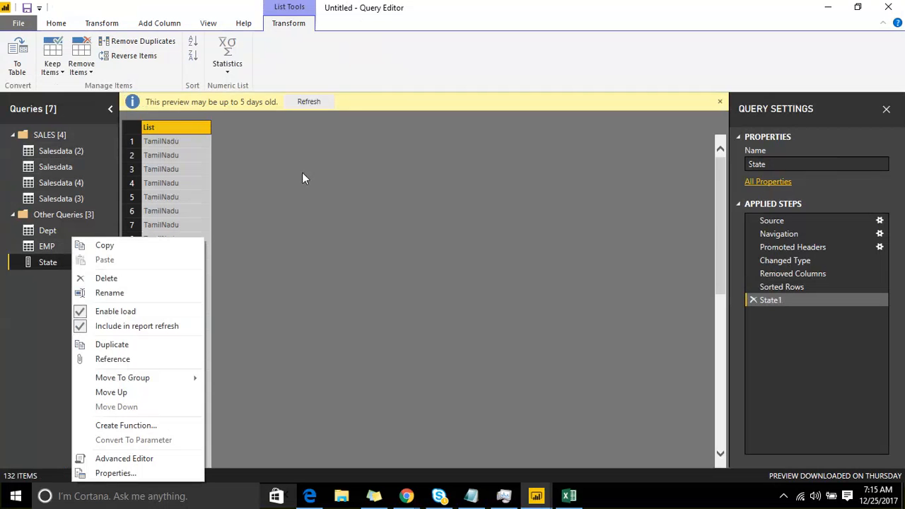
right_click(197, 130)
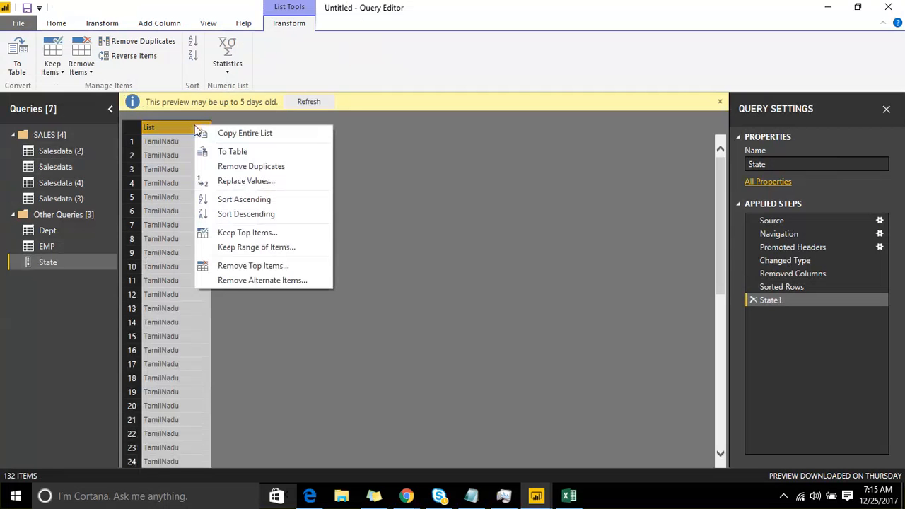
click(287, 167)
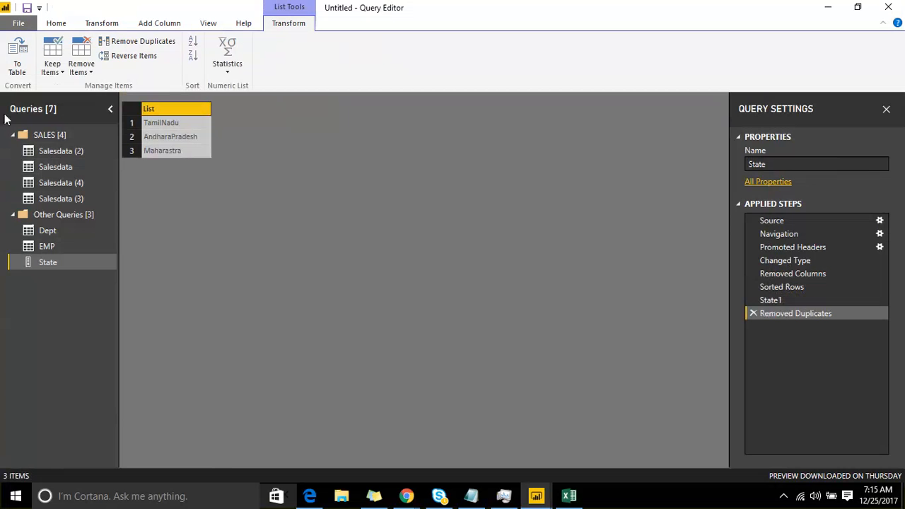
- Remove duplicates based on the CityName column of the Salesdata query, and delete the resulting applied step
click(57, 166)
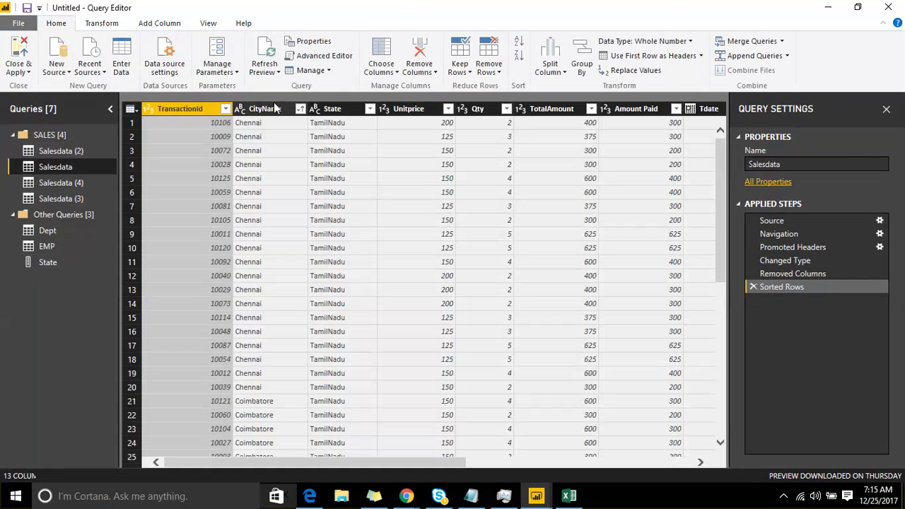
click(269, 109)
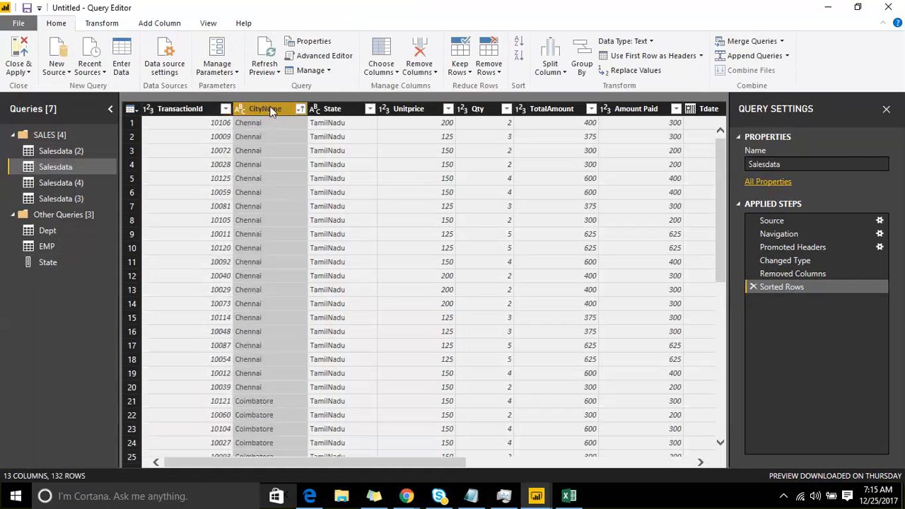
right_click(271, 112)
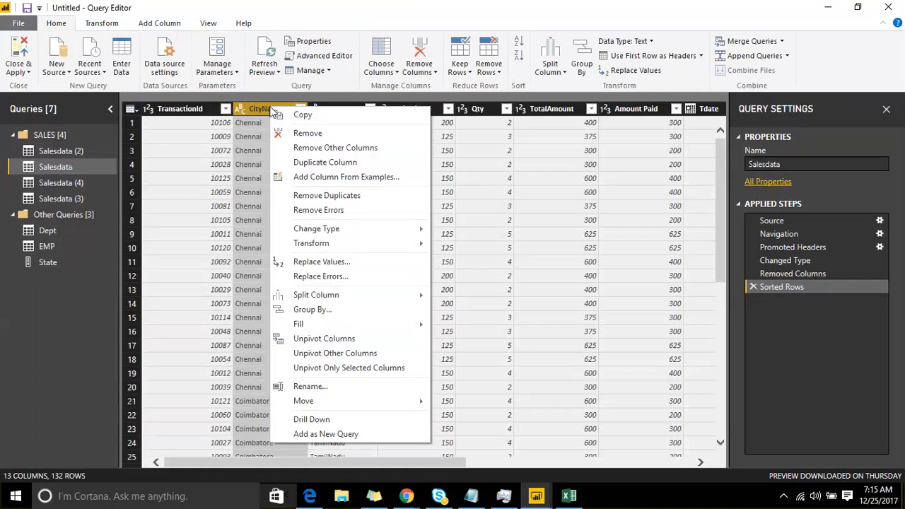
click(329, 198)
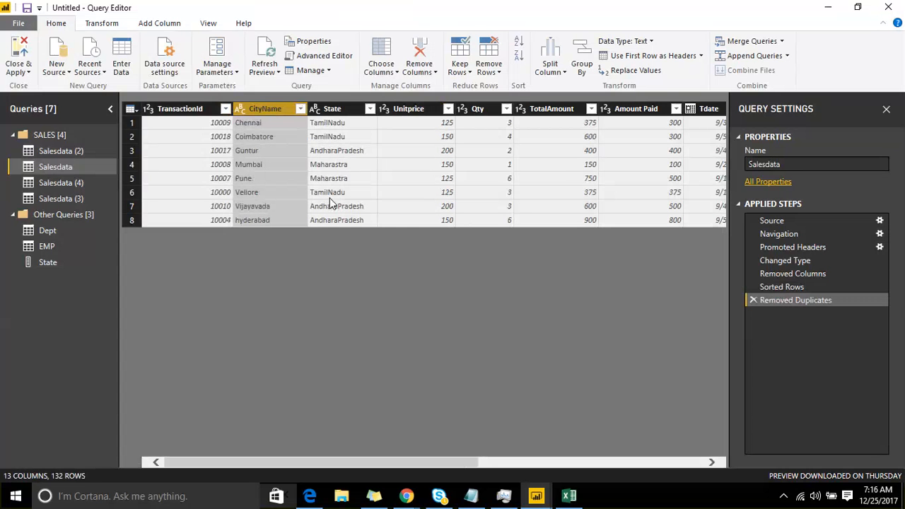
click(752, 300)
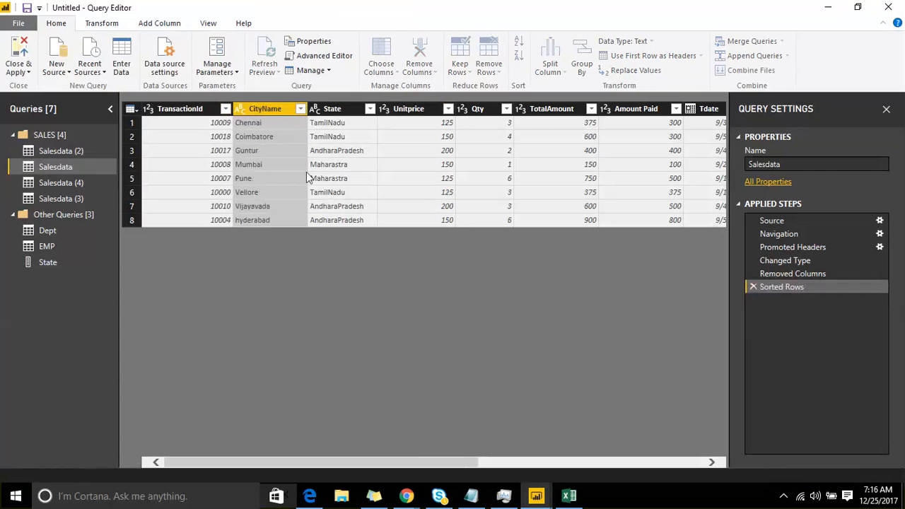
right_click(270, 109)
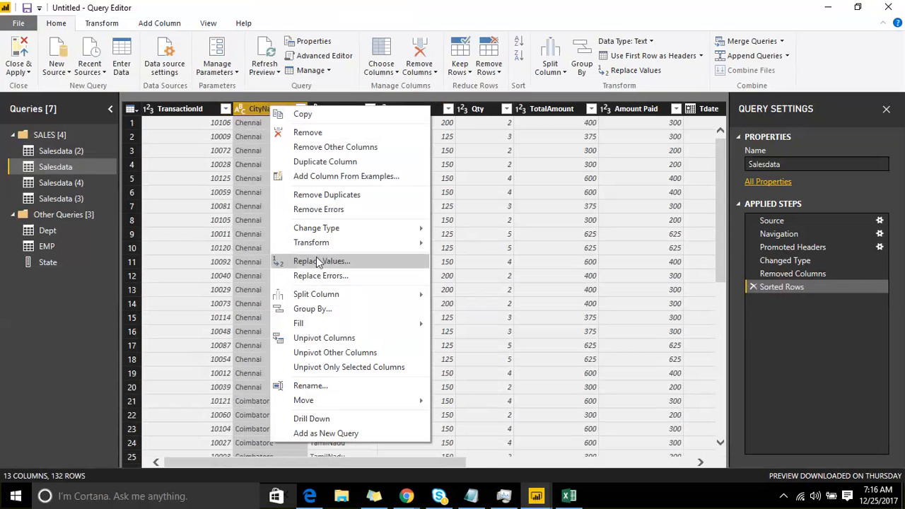
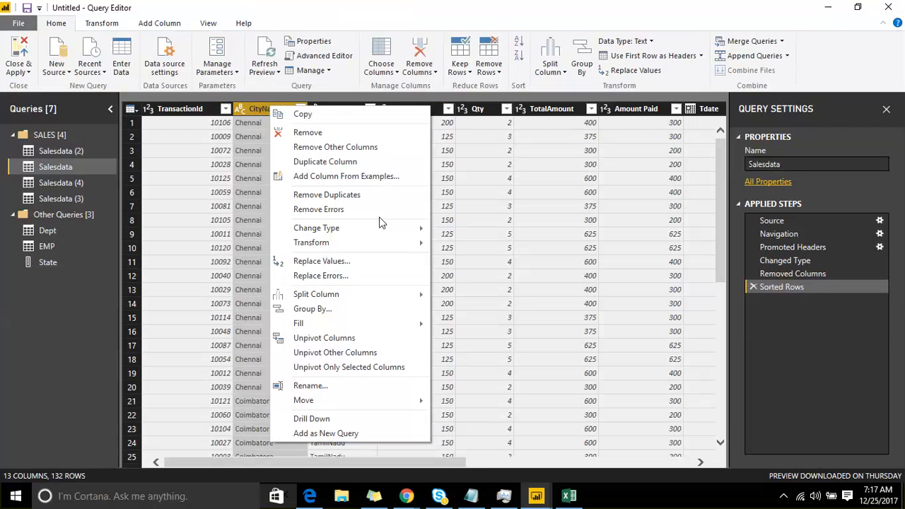
click(556, 220)
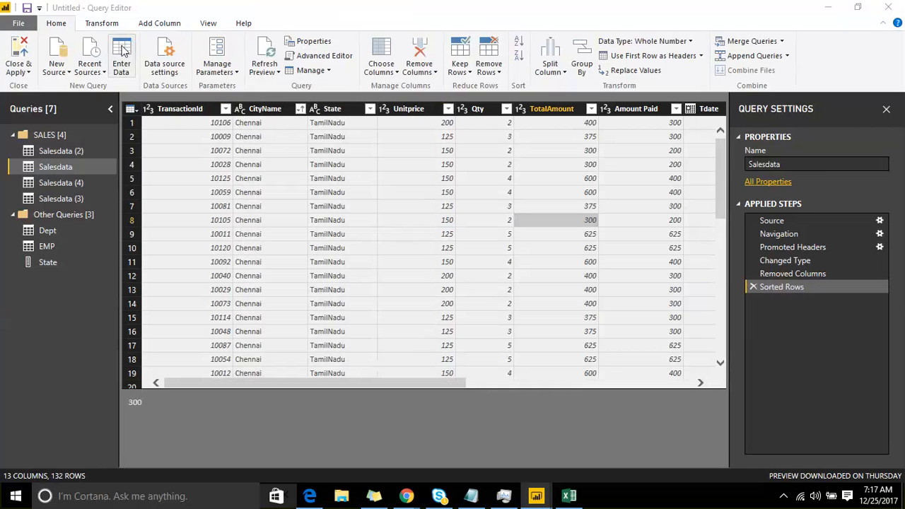
- Start a manually entered table with two columns named a and b
click(121, 56)
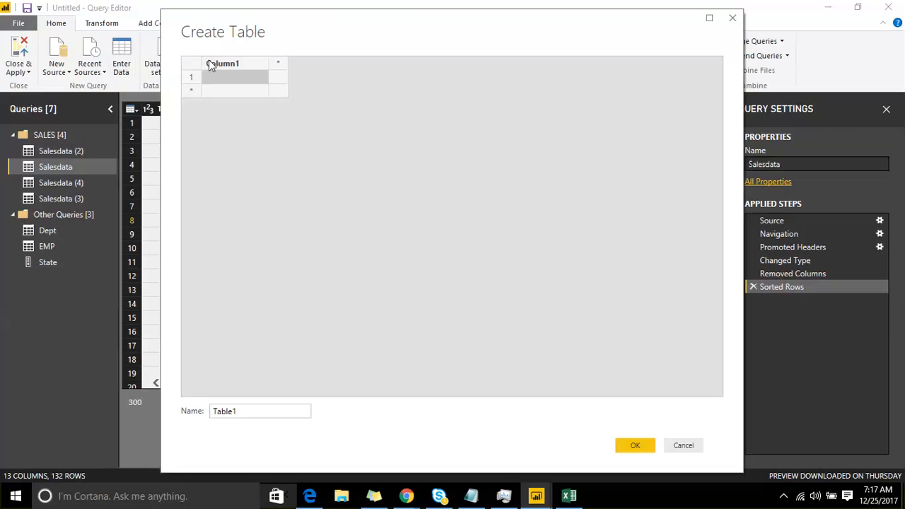
double_click(210, 62)
text(a)
key(Tab)
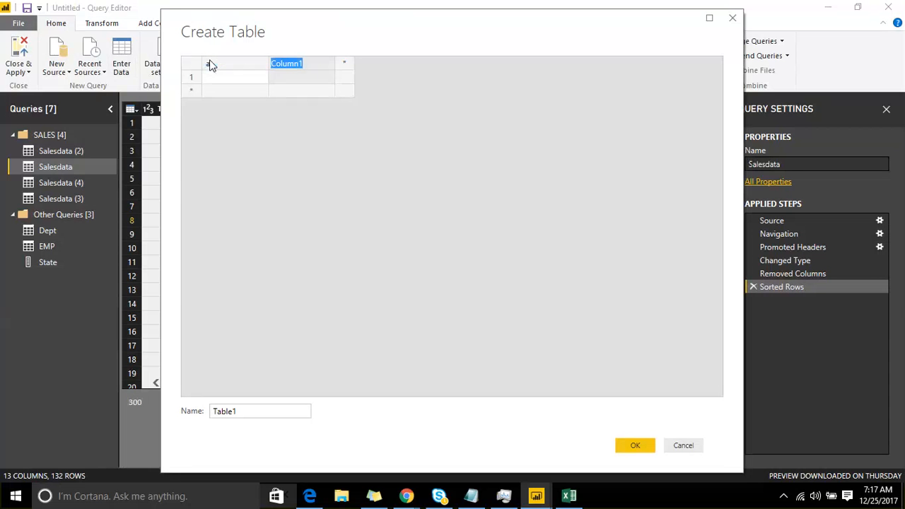
text(b)
key(Return)
- Fill the first two rows of the new table with 100 and 25, and 200 and 10
key(Left)
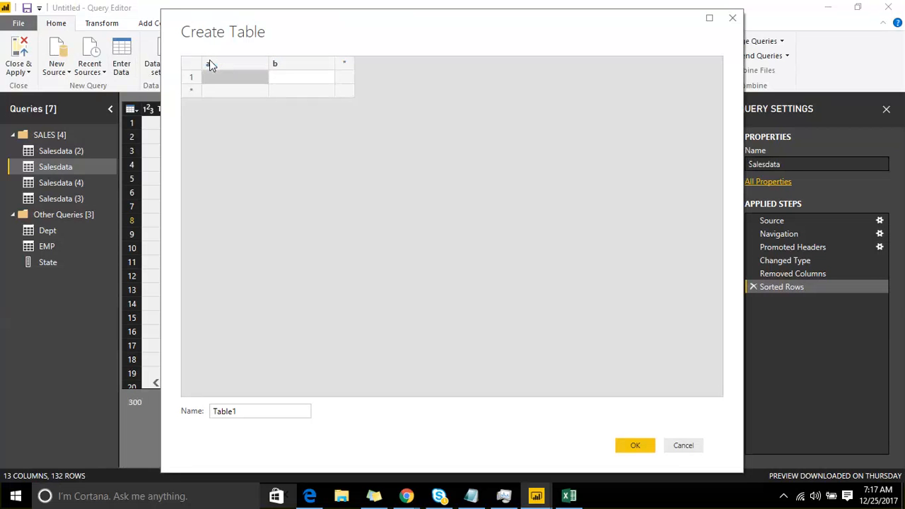
text(100)
key(Tab)
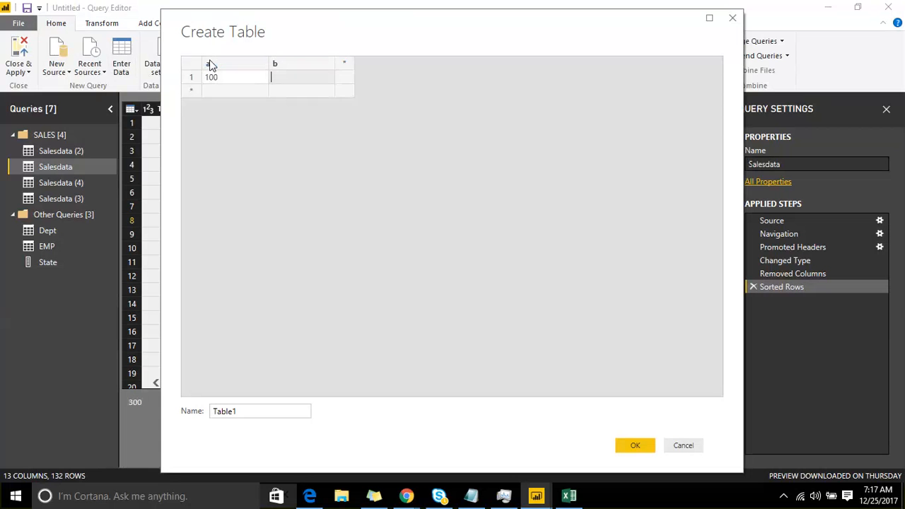
text(25)
key(Return)
key(Left)
text(2)
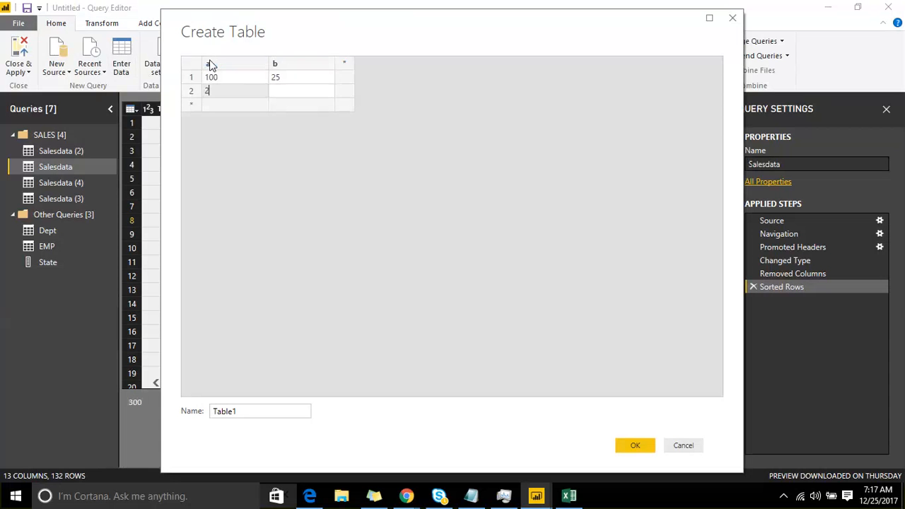
text(00)
key(Tab)
text(10)
key(Return)
- Enter 100 and 0 in the third row and create the table as Table1
key(Left)
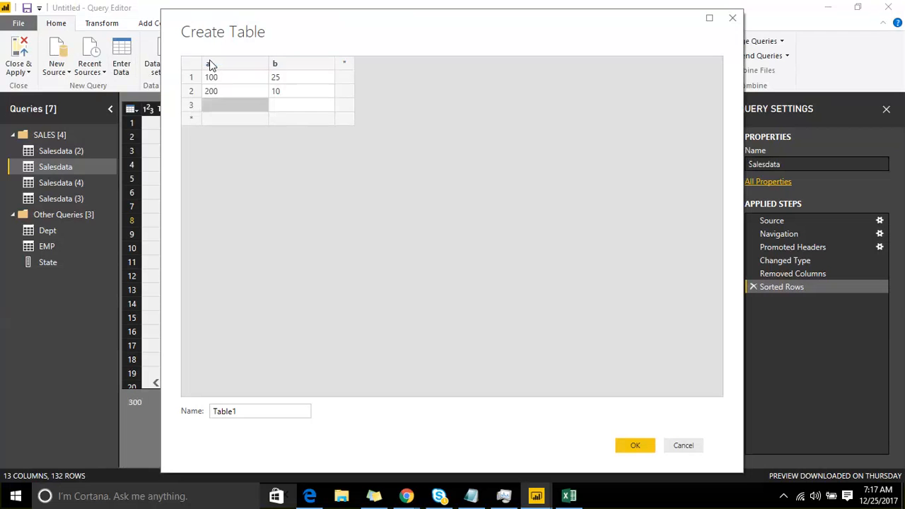
text(100)
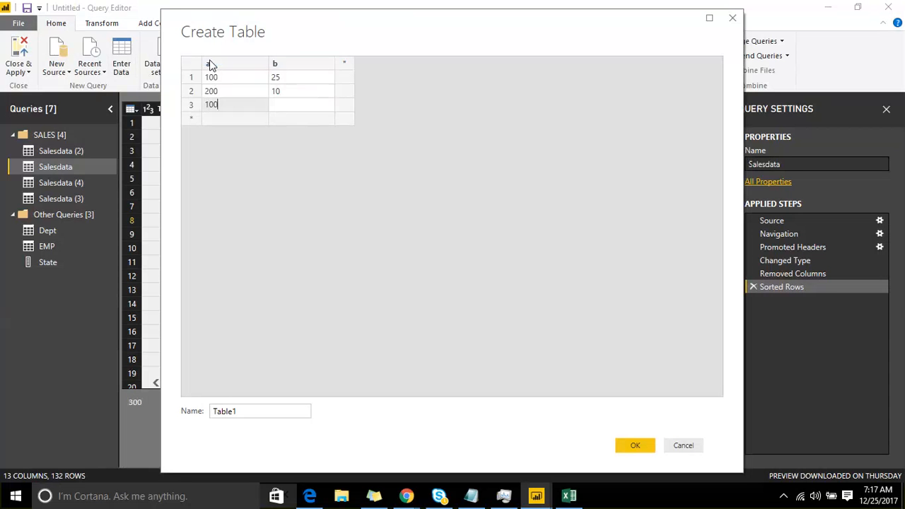
key(Tab)
text(0)
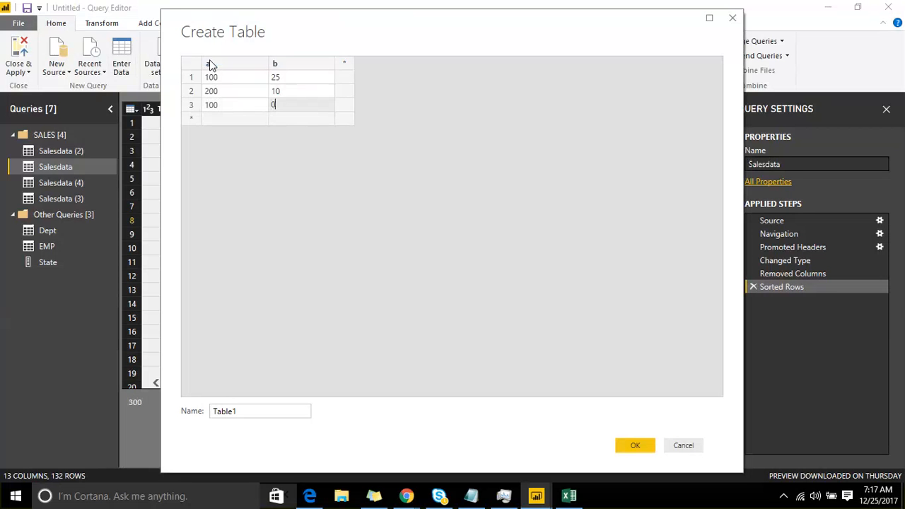
key(Return)
key(Left)
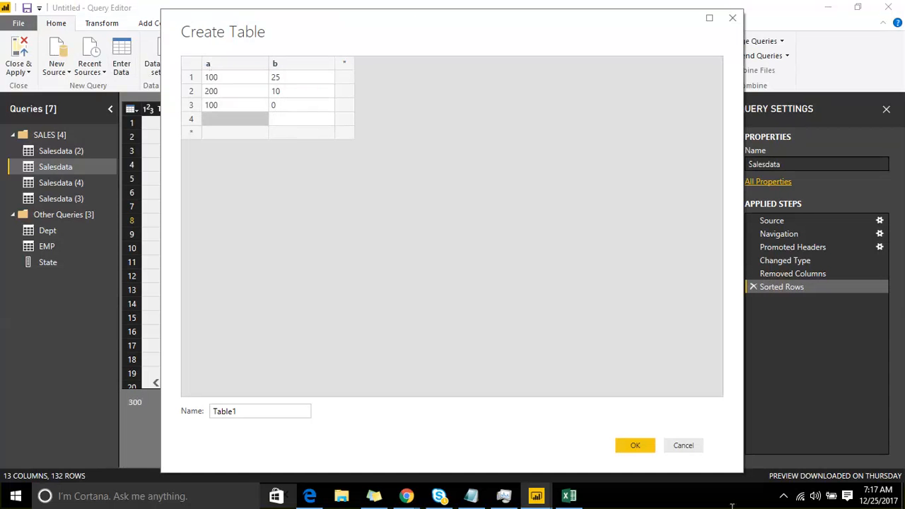
click(639, 445)
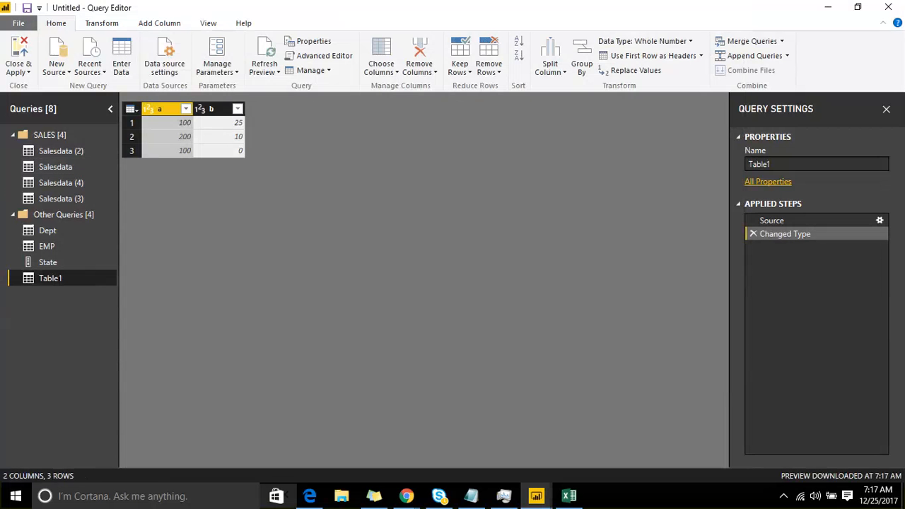
- Add a custom column named Custom to Table1 with the formula [a]/[b]
click(102, 23)
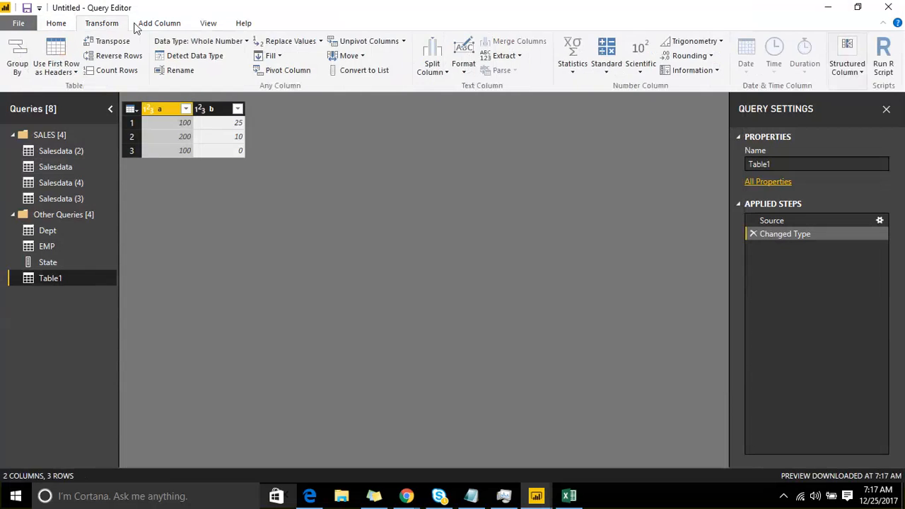
click(157, 24)
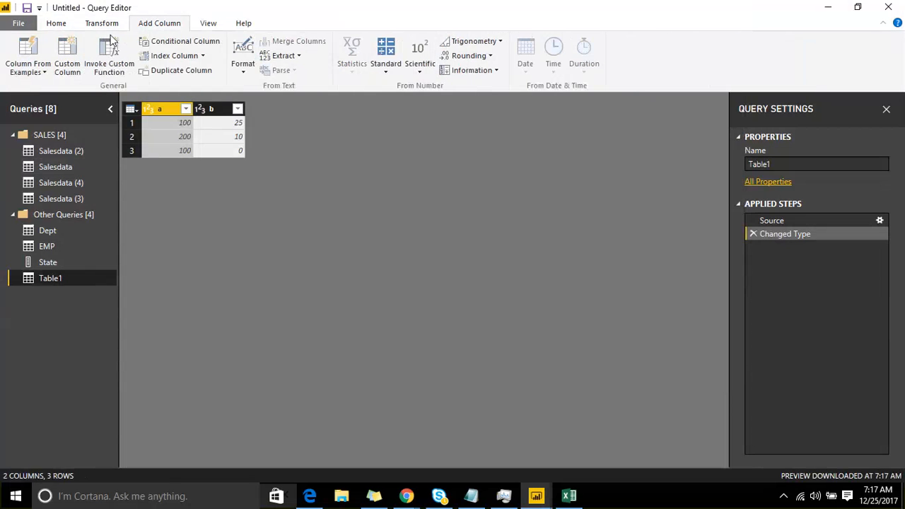
click(68, 60)
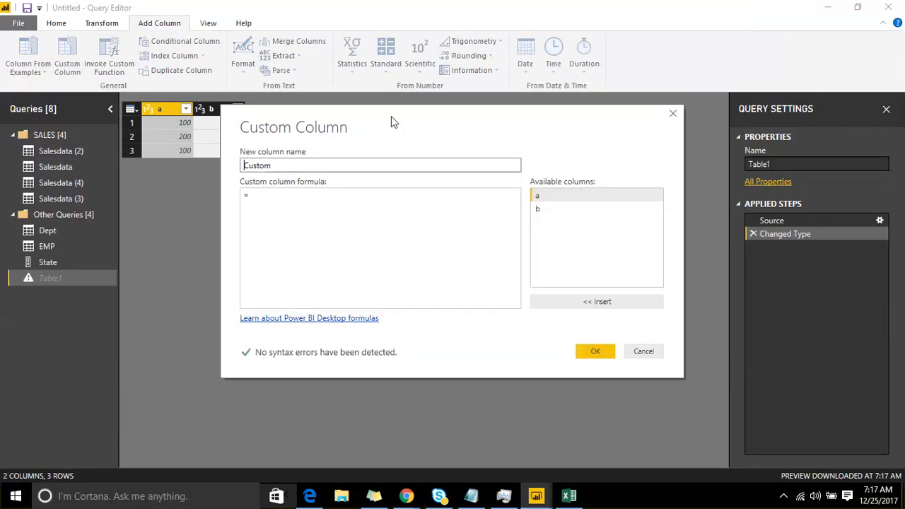
click(315, 202)
double_click(537, 196)
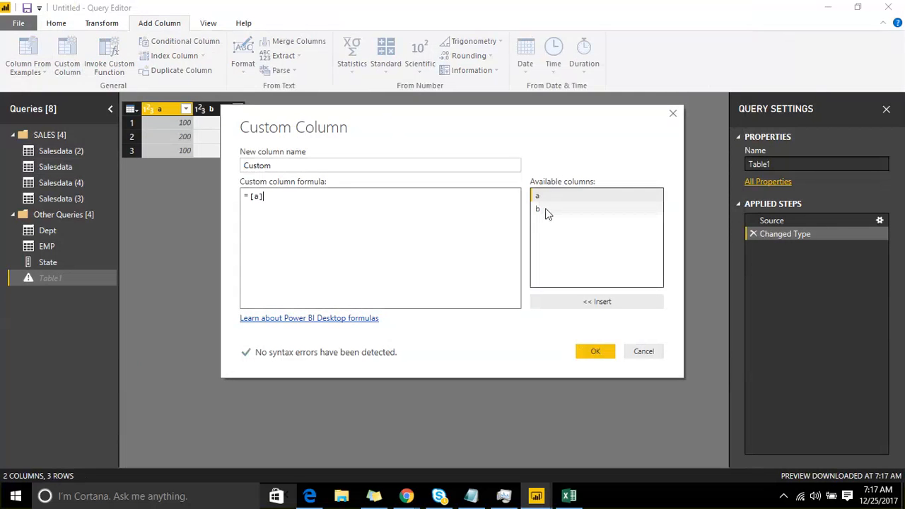
double_click(538, 208)
click(264, 197)
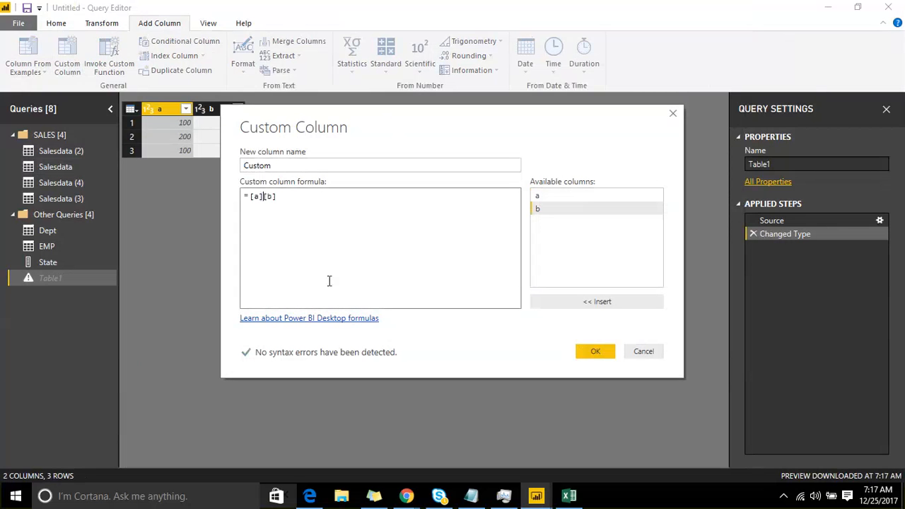
text(/)
click(596, 351)
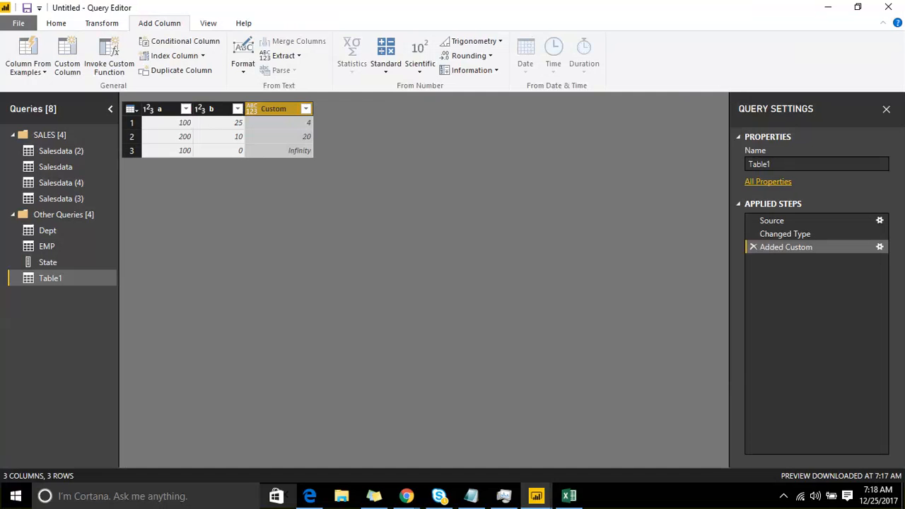
- Apply Remove Errors twice to the Custom column of Table1
right_click(262, 102)
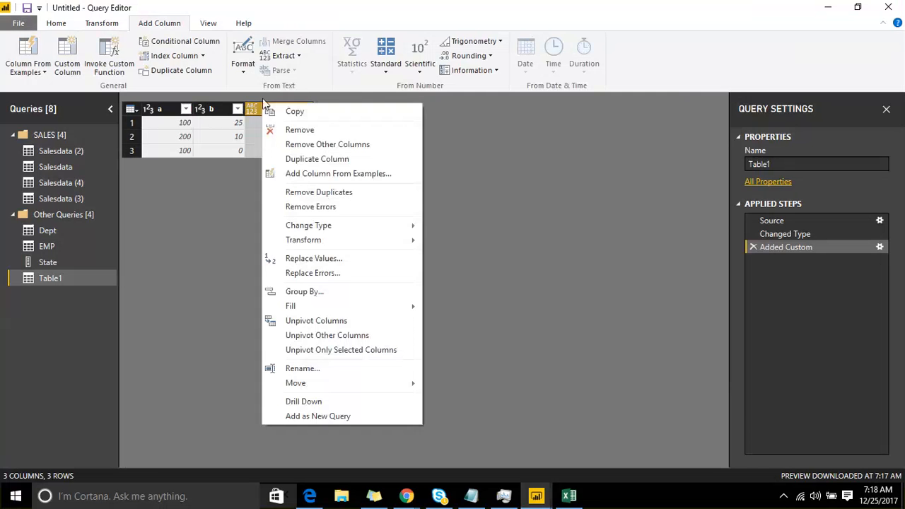
click(290, 207)
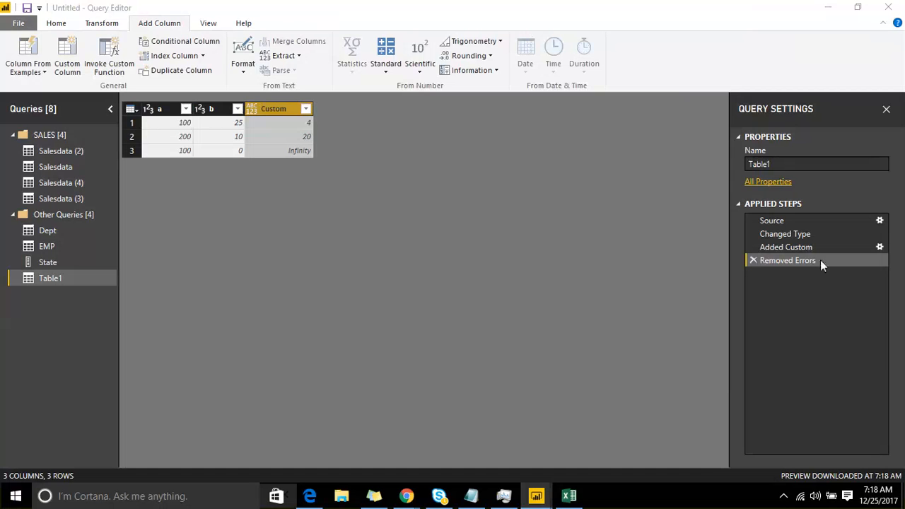
right_click(282, 110)
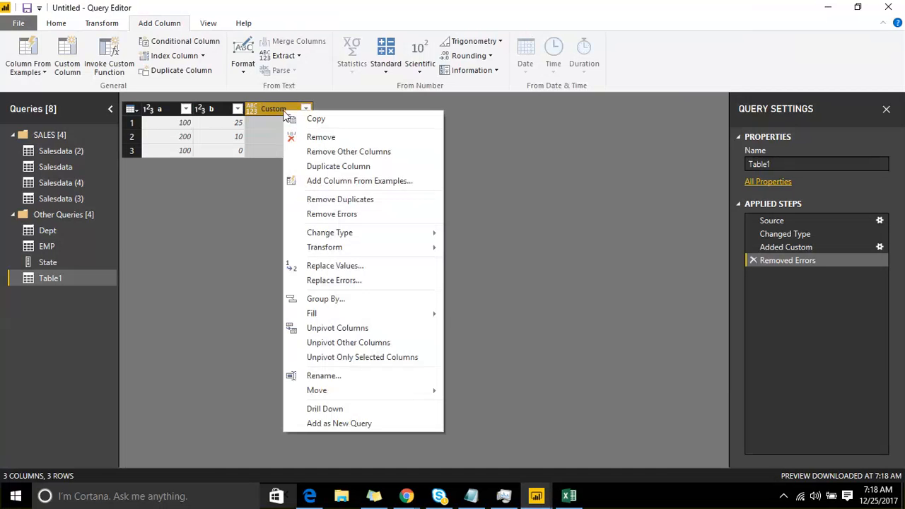
click(343, 213)
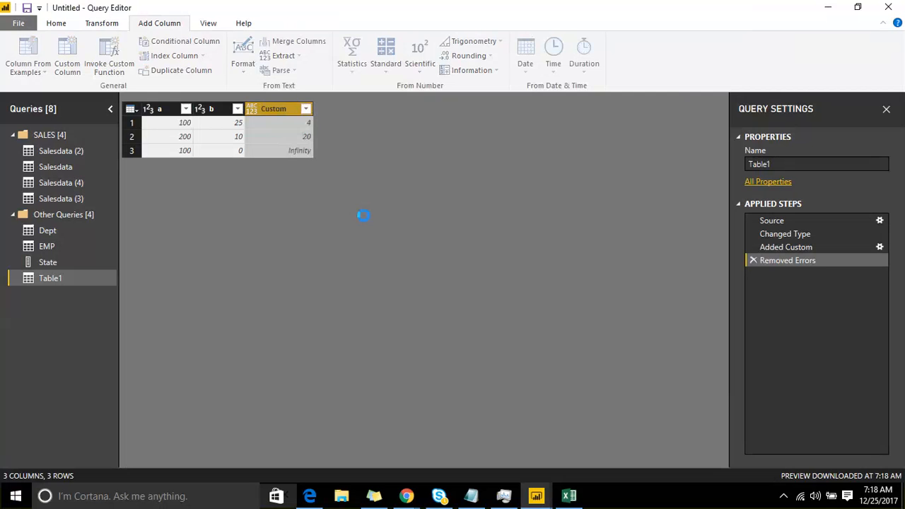
- Replace errors in the Custom column with the value -1
right_click(283, 108)
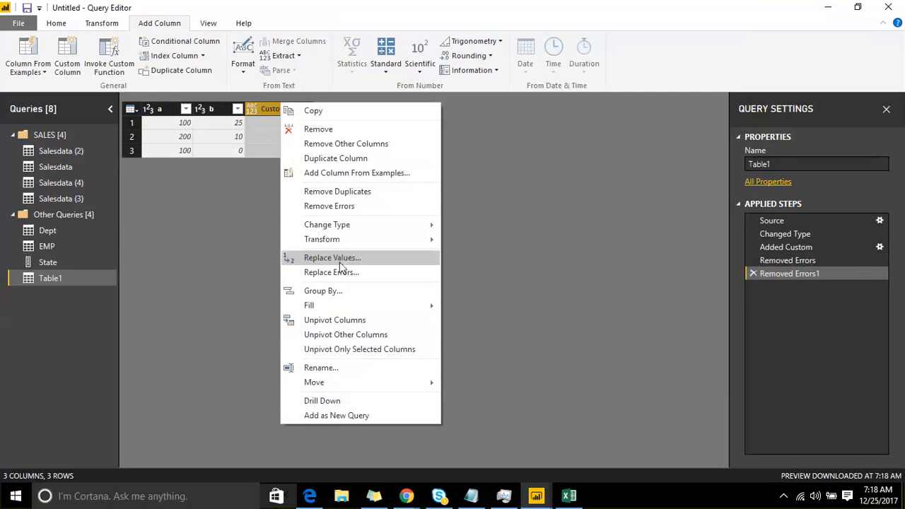
click(362, 273)
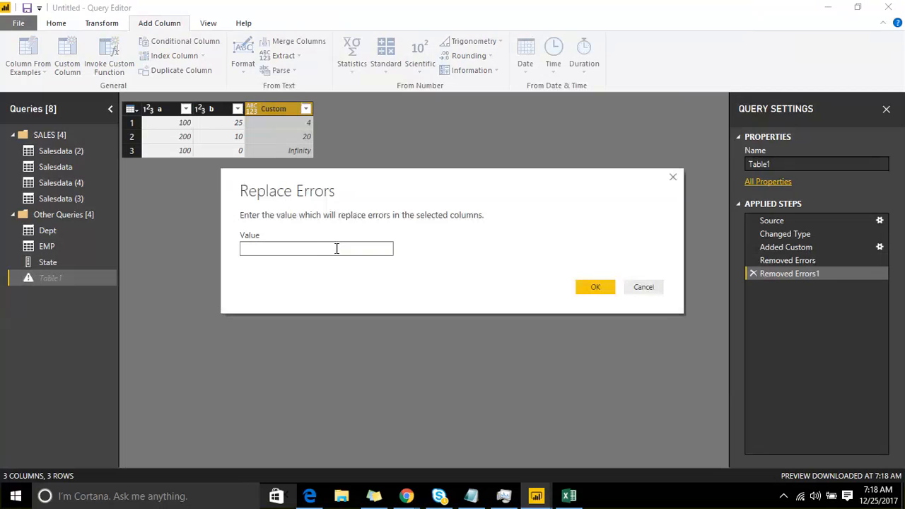
text(-1)
click(586, 290)
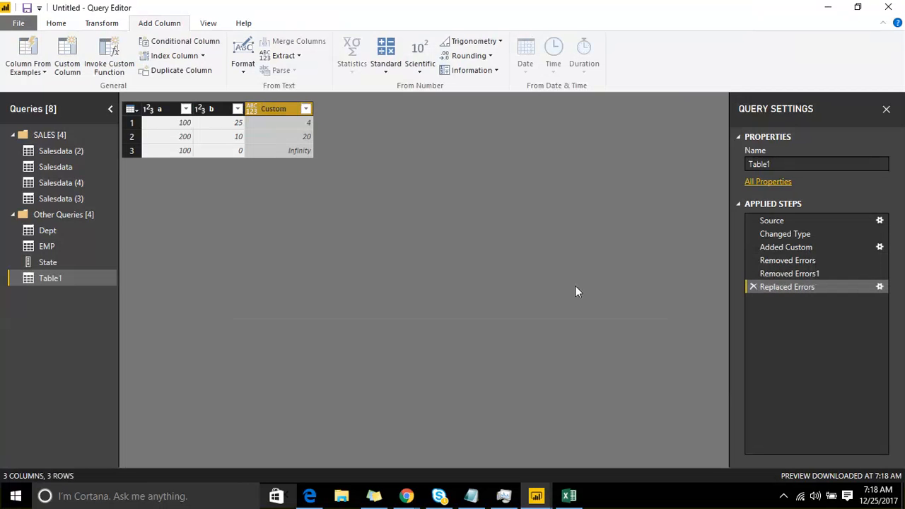
click(239, 151)
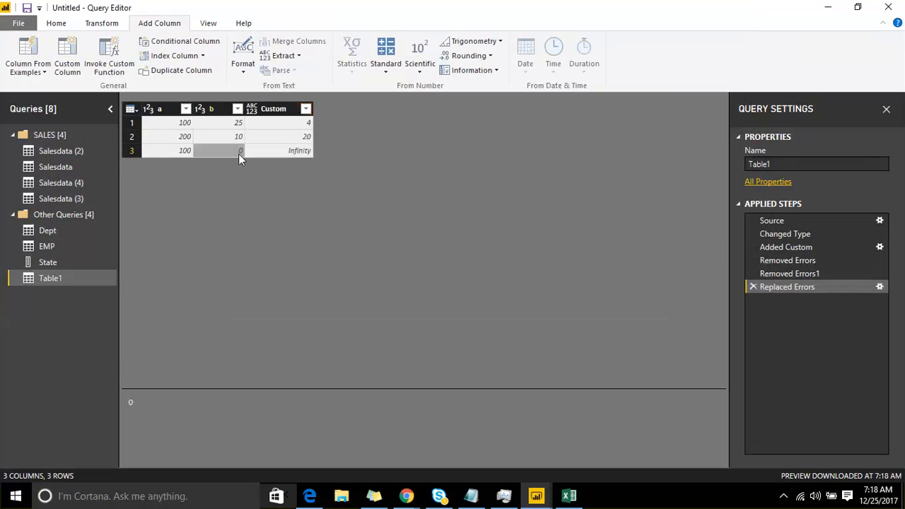
click(292, 151)
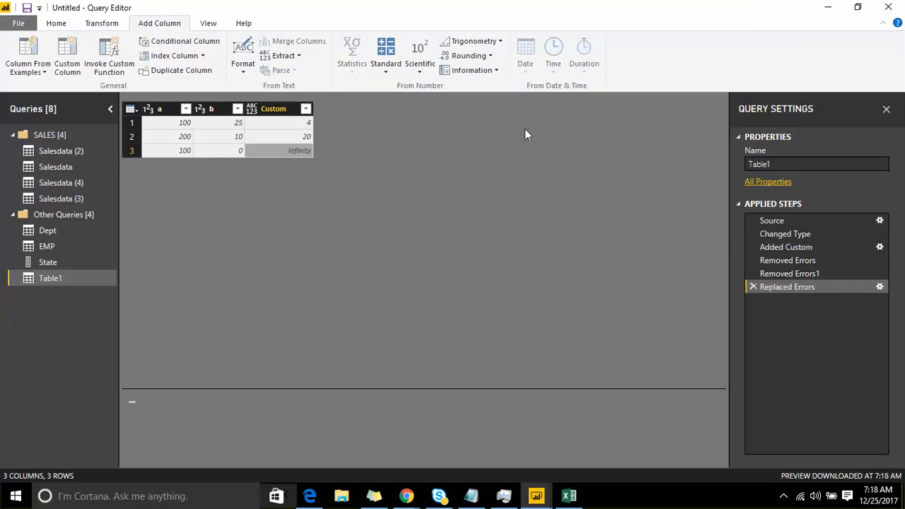
click(286, 108)
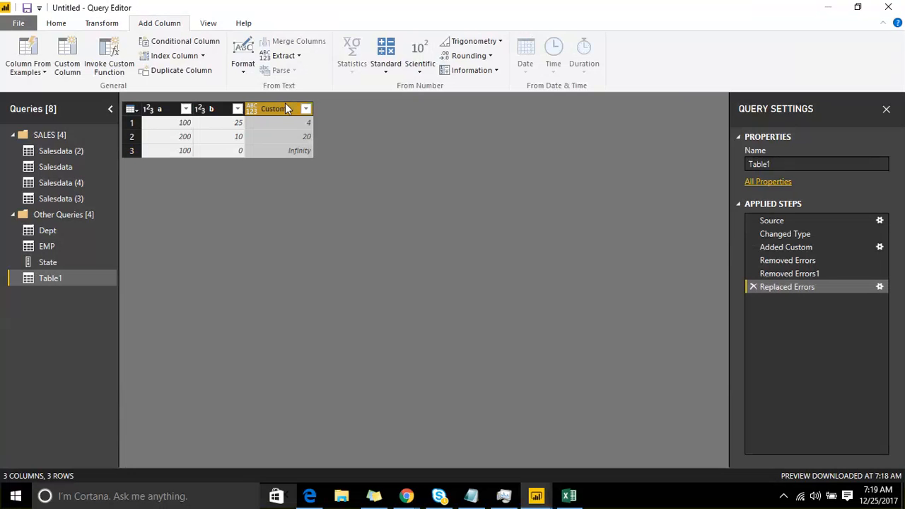
right_click(283, 108)
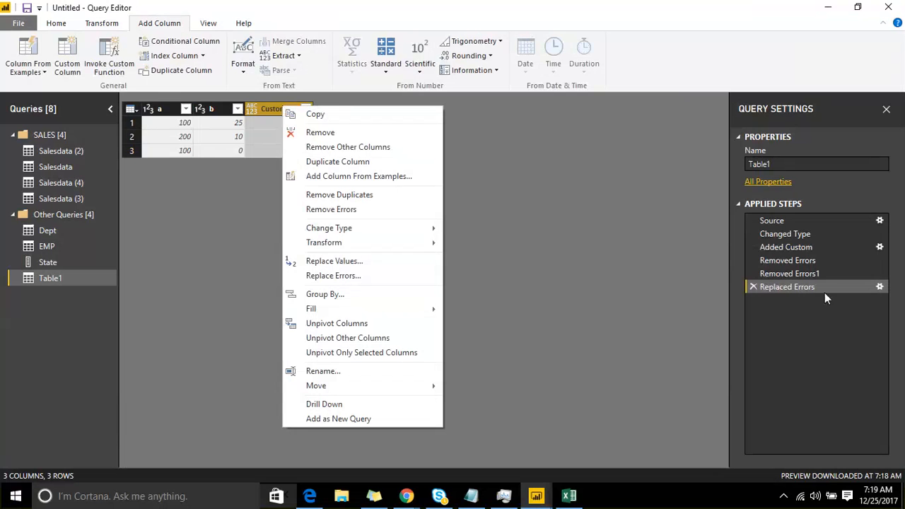
click(397, 176)
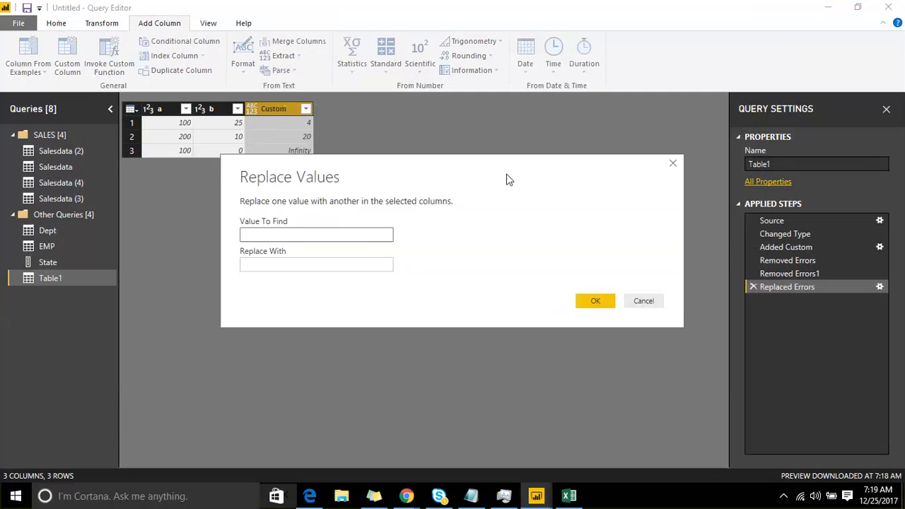
click(643, 301)
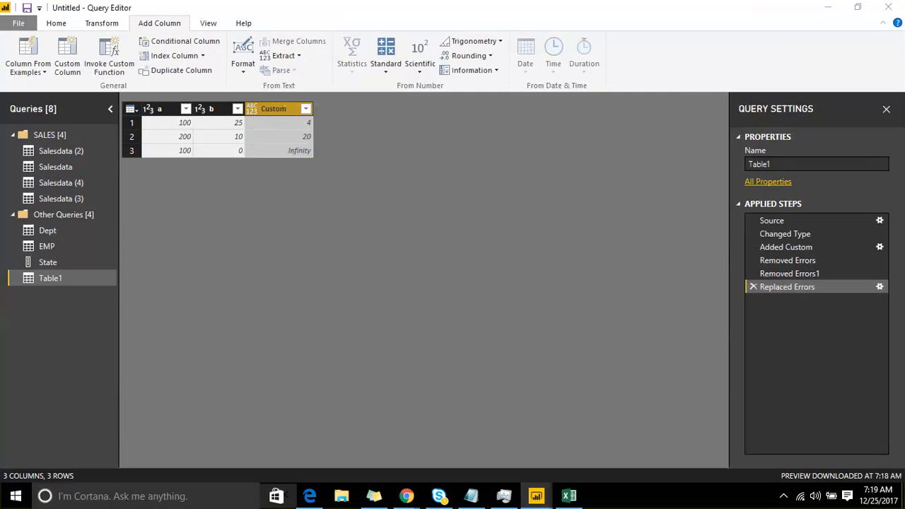
- Refresh the Table1 preview twice and refresh all query previews
click(69, 23)
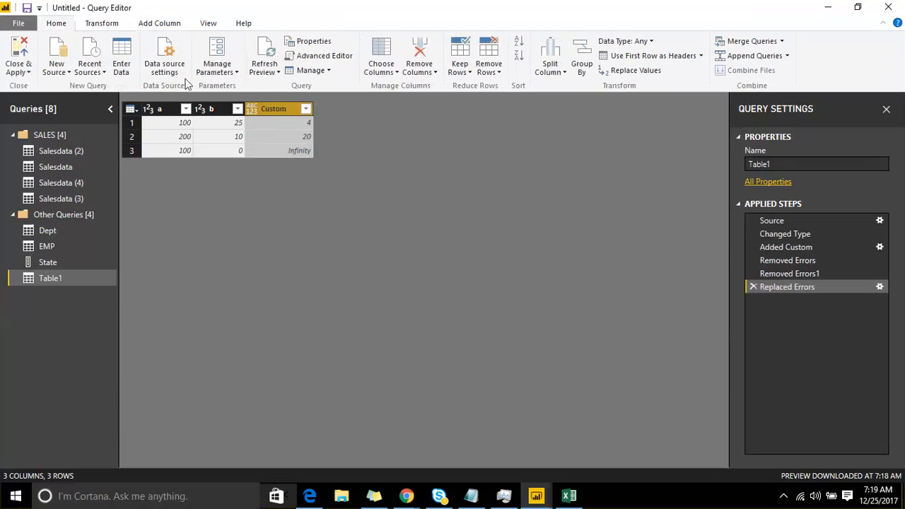
click(269, 73)
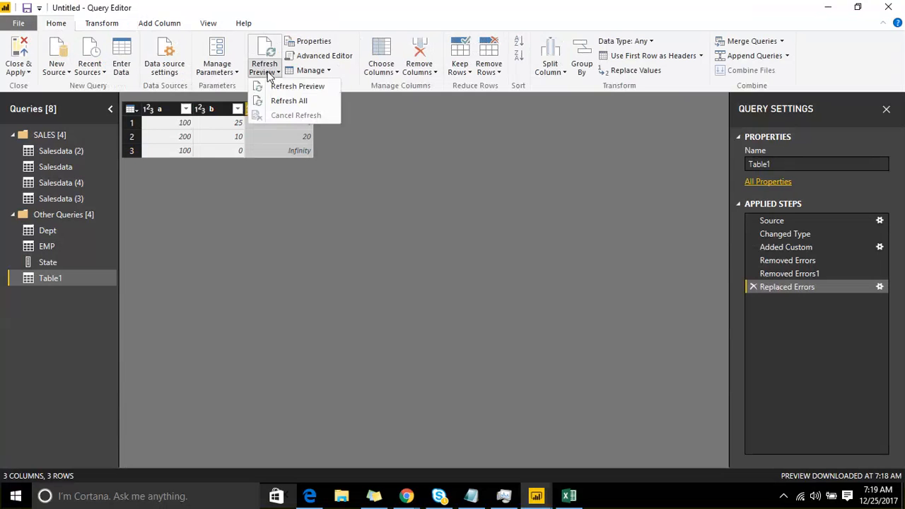
click(285, 87)
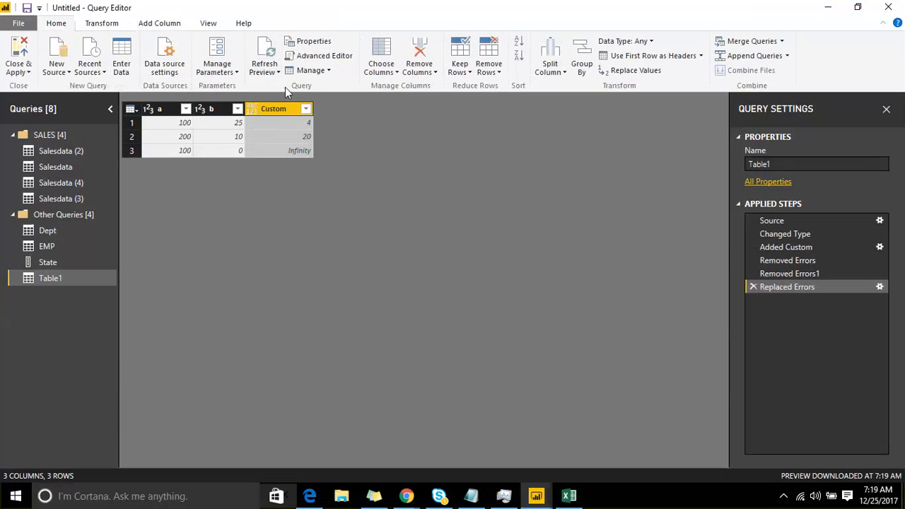
click(269, 73)
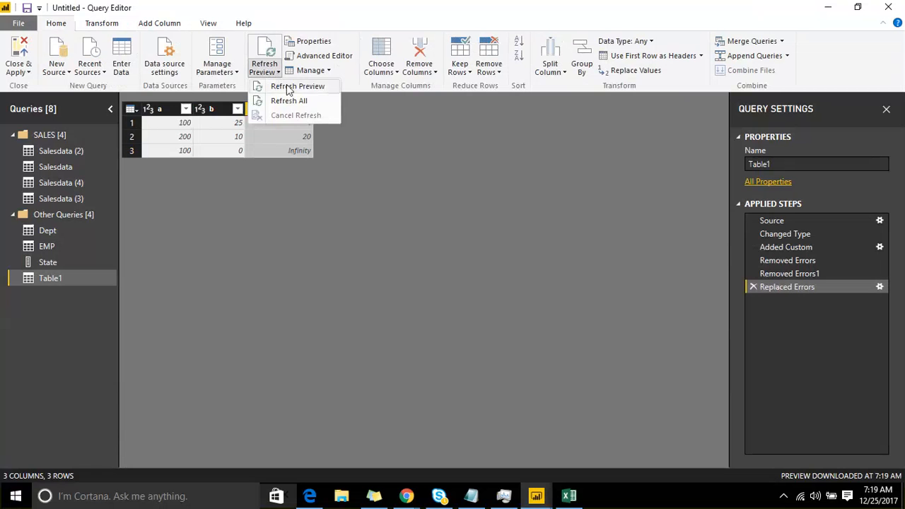
click(280, 88)
click(263, 72)
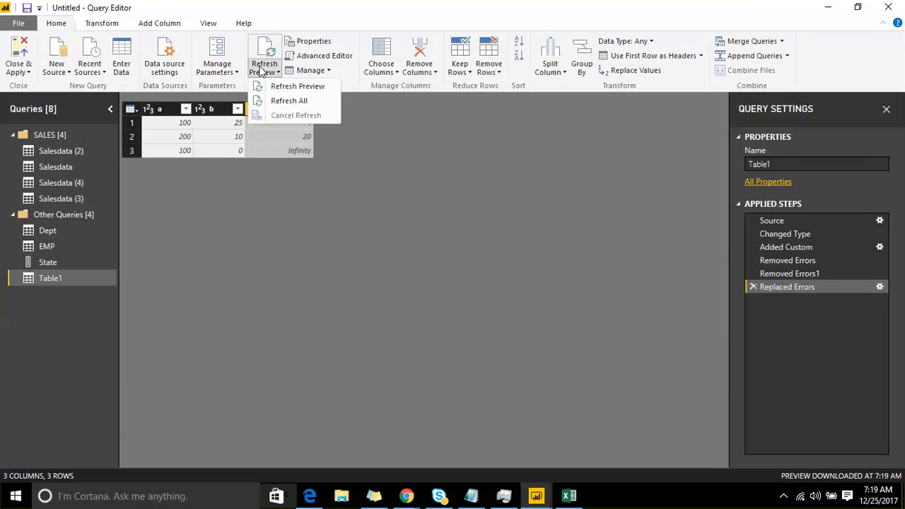
click(275, 102)
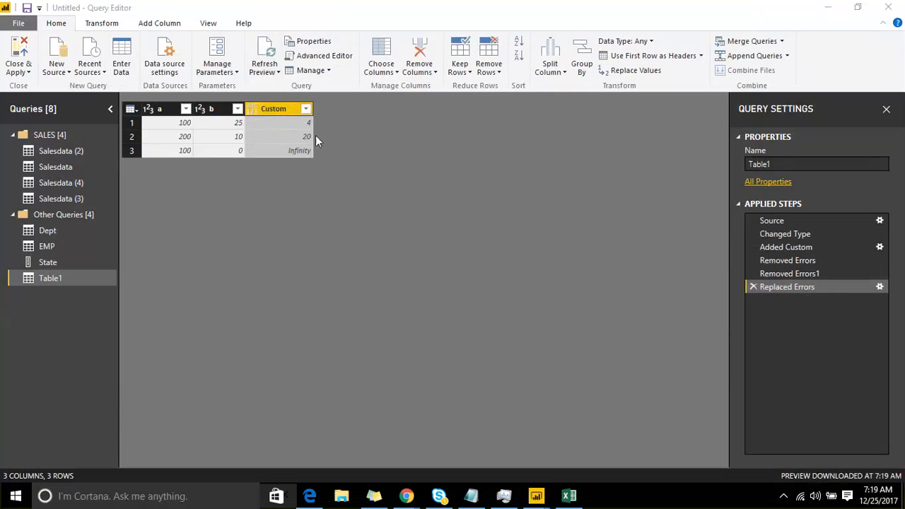
click(266, 106)
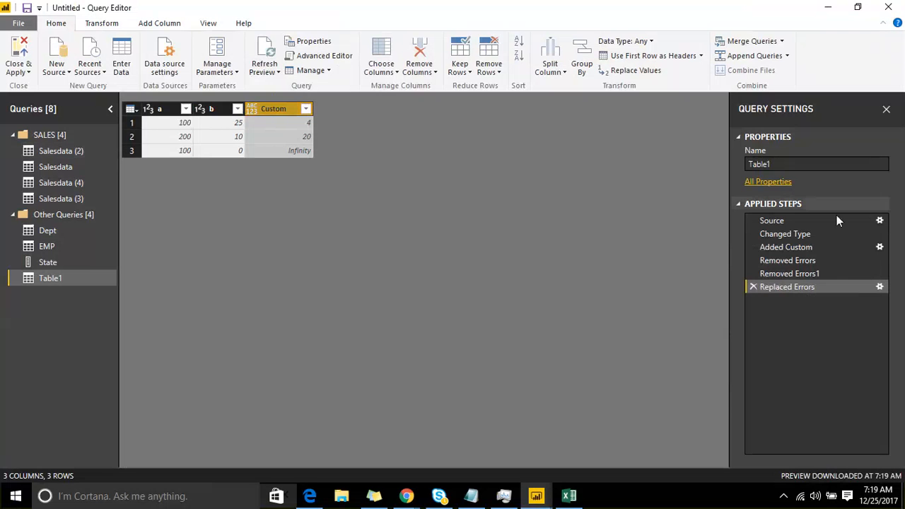
click(881, 248)
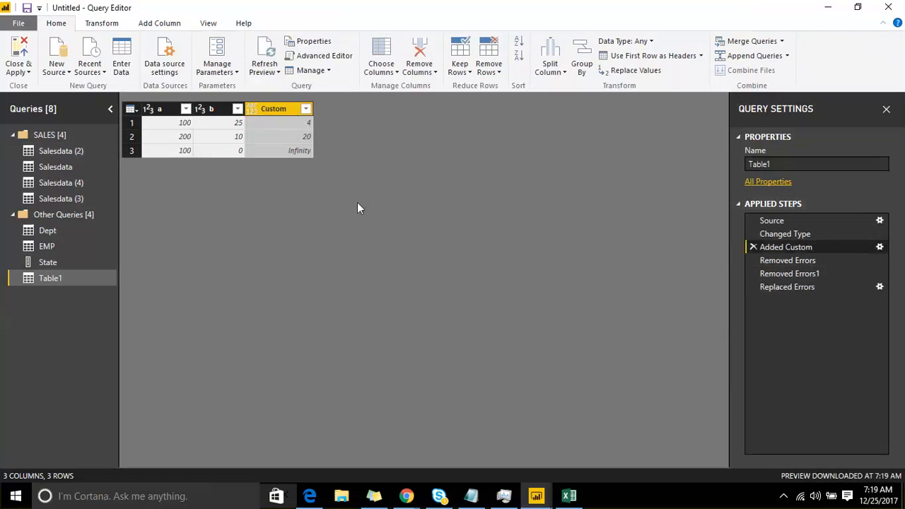
click(881, 248)
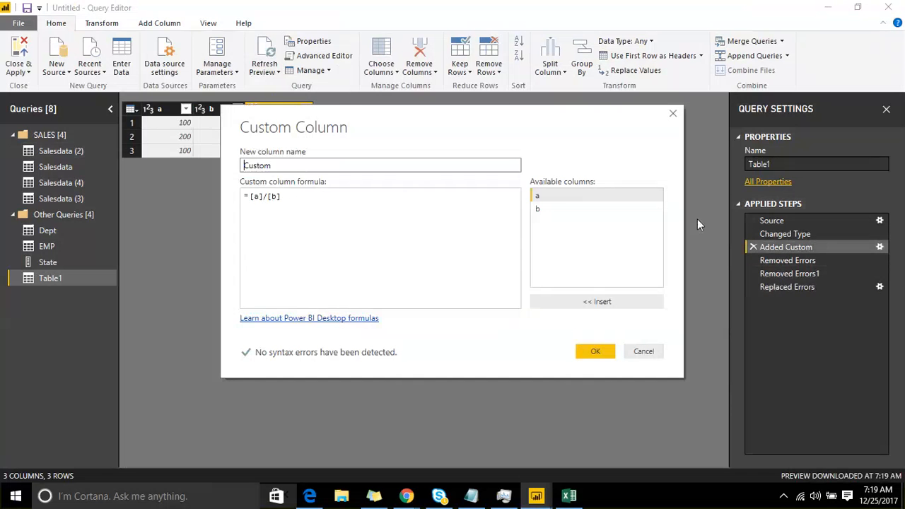
click(251, 197)
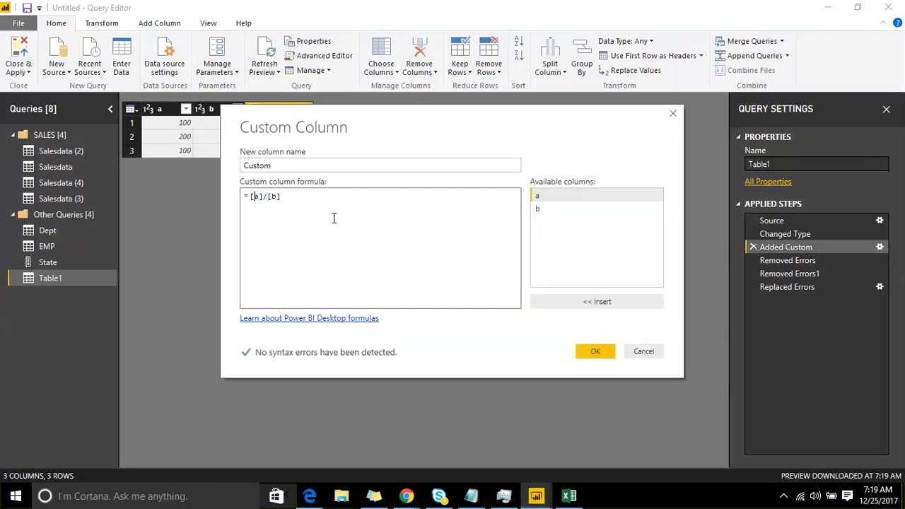
key(BackSpace)
text(if)
key(BackSpace)
key(BackSpace)
click(645, 354)
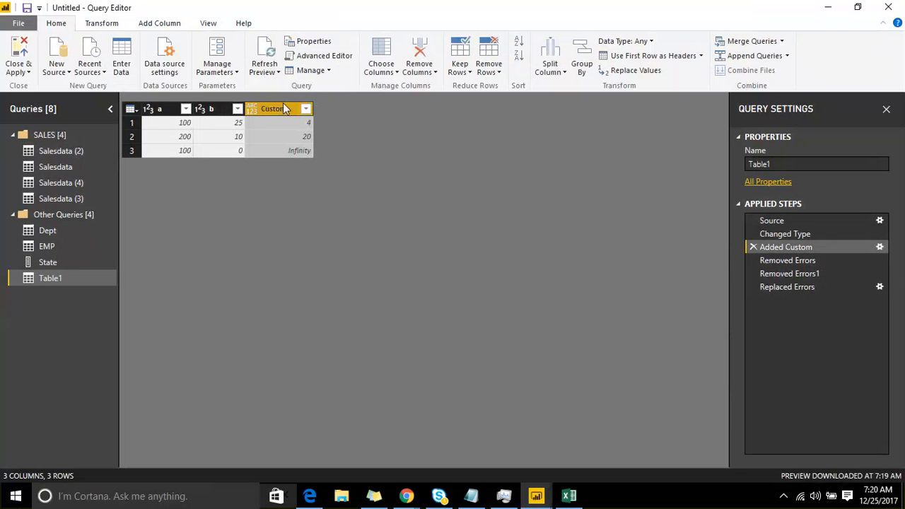
click(828, 290)
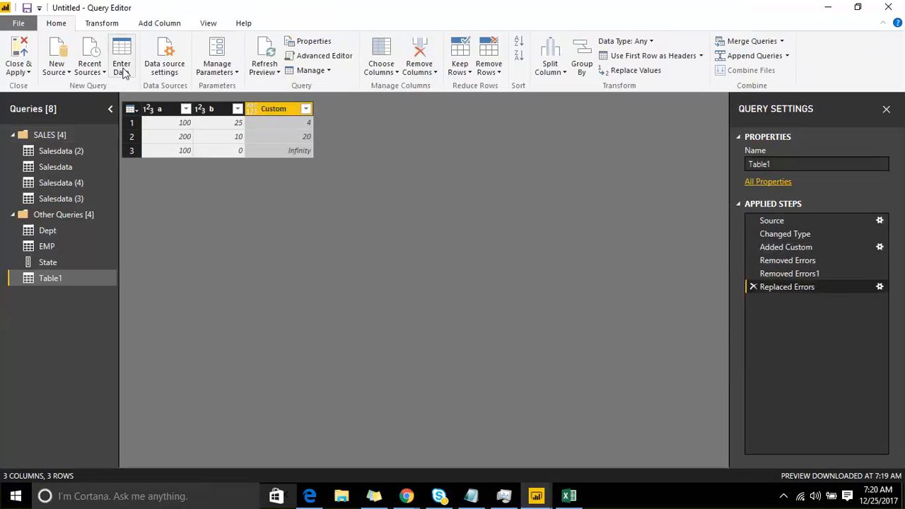
- Start a new manually entered table with two columns named A and B
click(118, 45)
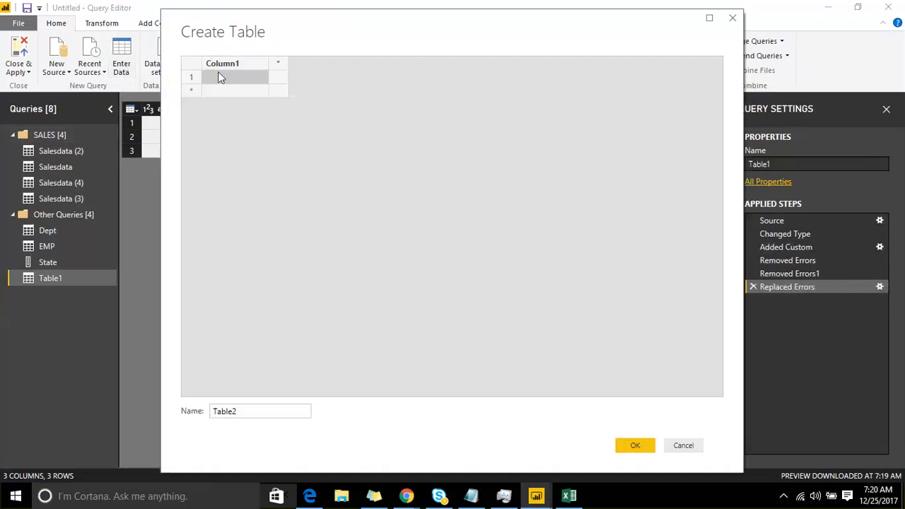
double_click(219, 71)
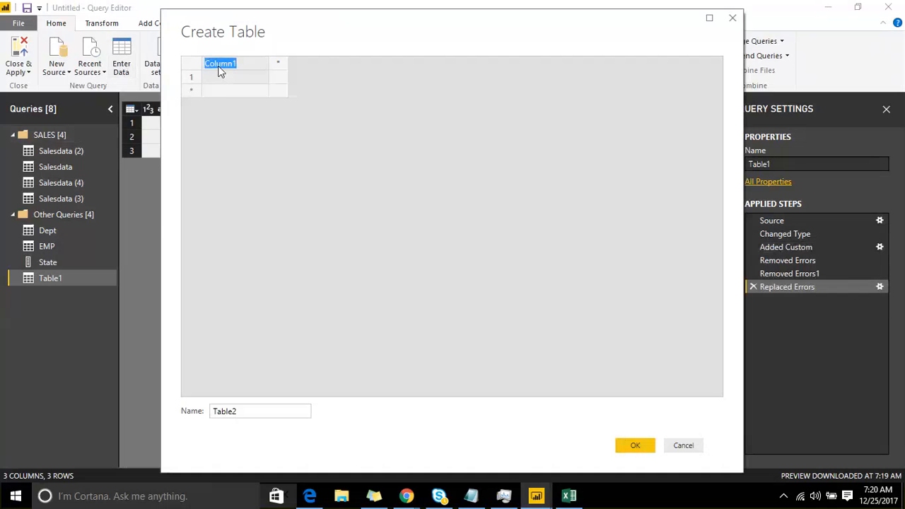
text(A)
key(Tab)
text(B)
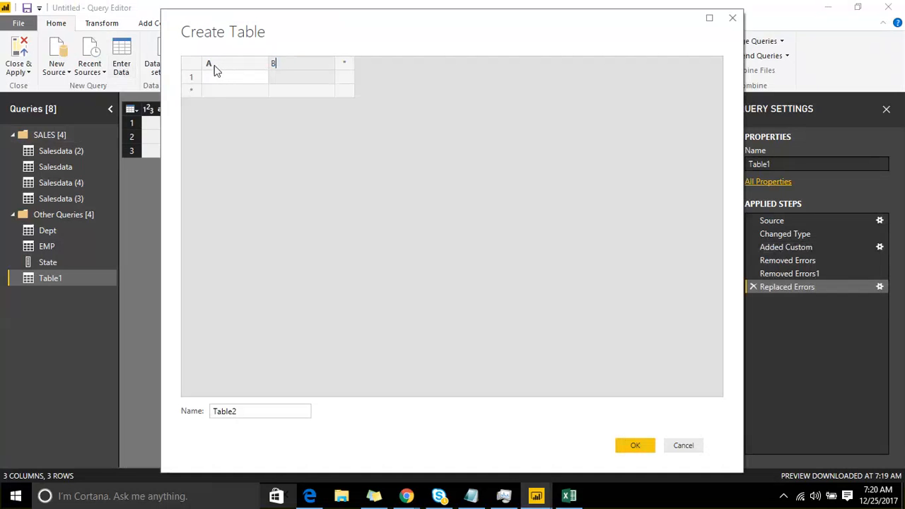
- Enter a person's first name and 100 in row one, 100 and 200 in row two, and create the table as Table2
click(219, 80)
text(srinivas)
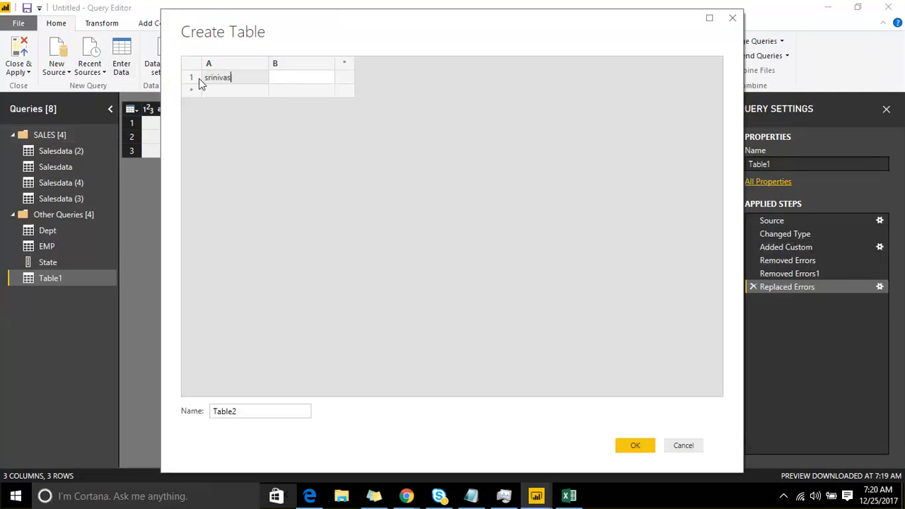
key(Tab)
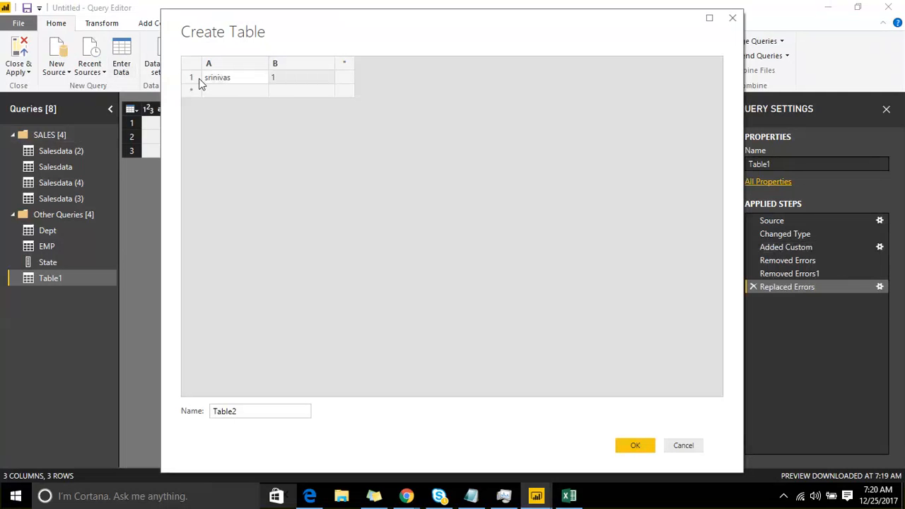
text(100)
click(211, 89)
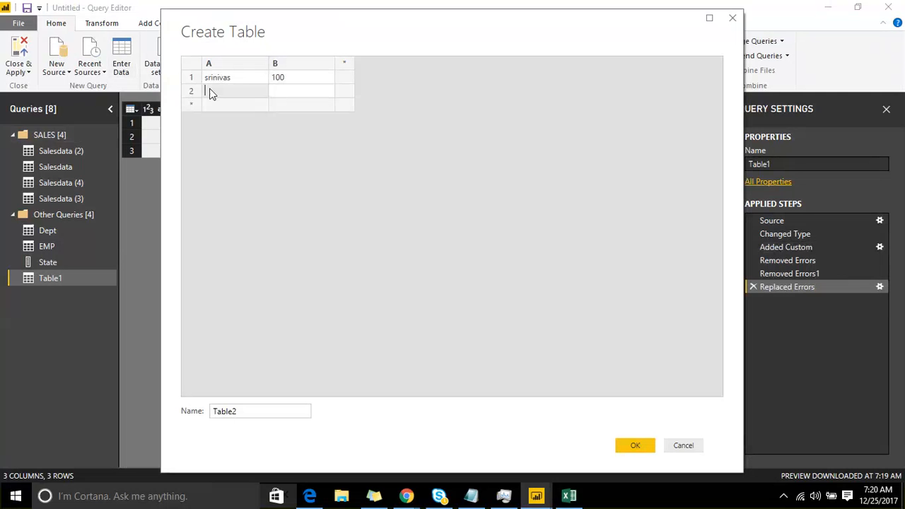
text(100)
key(Tab)
text(200)
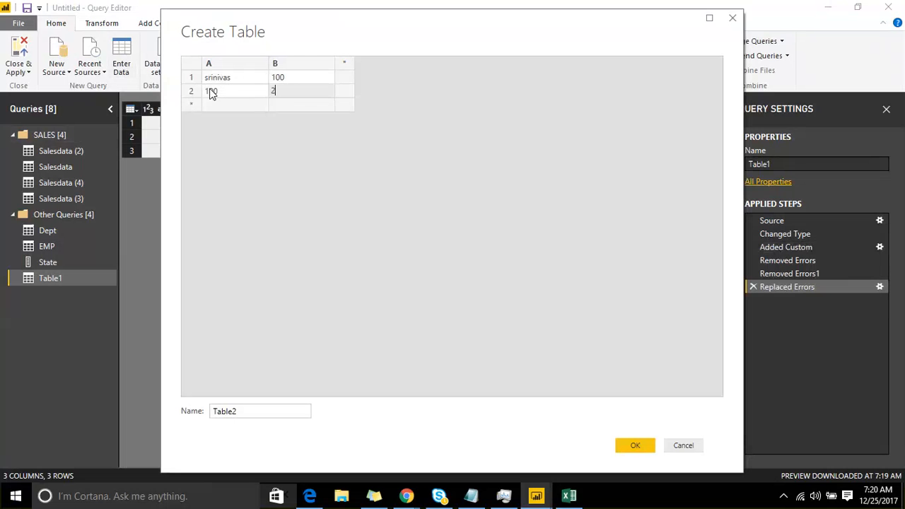
click(621, 445)
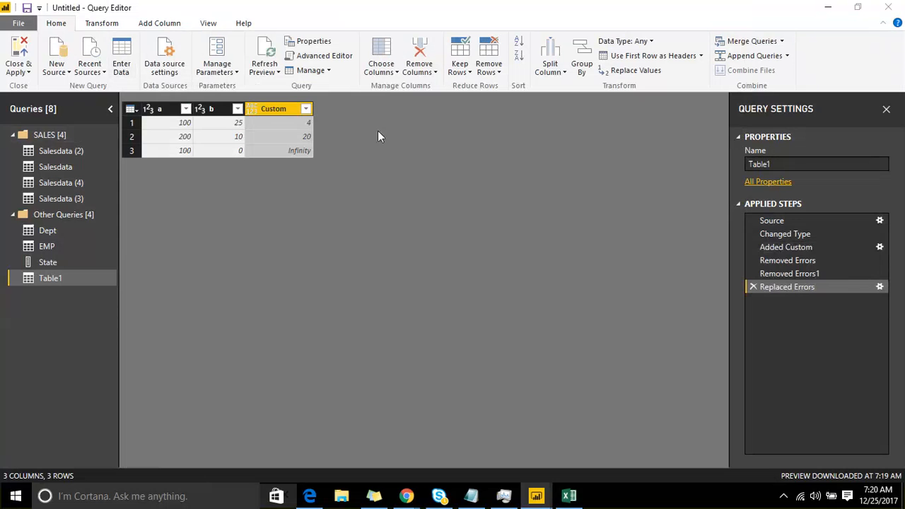
- Add a custom column named Custom to Table2 with the formula [A]+[B]
click(154, 24)
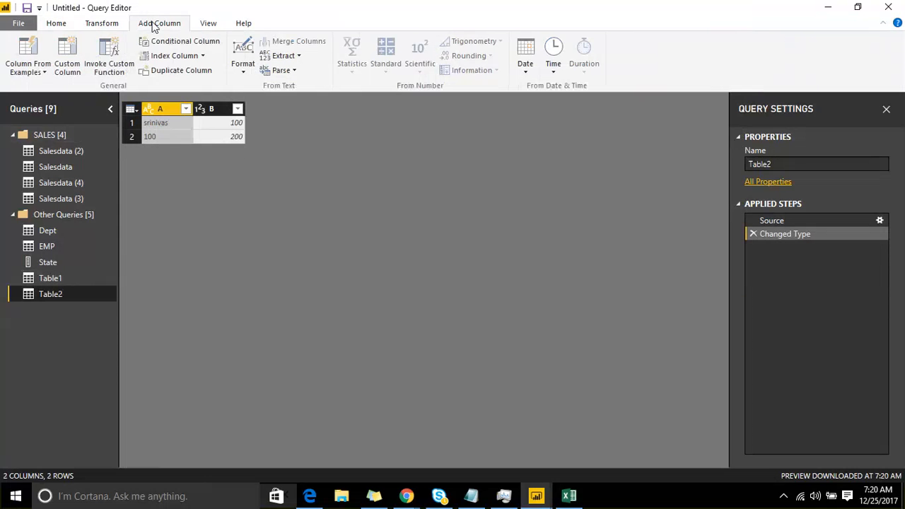
click(66, 62)
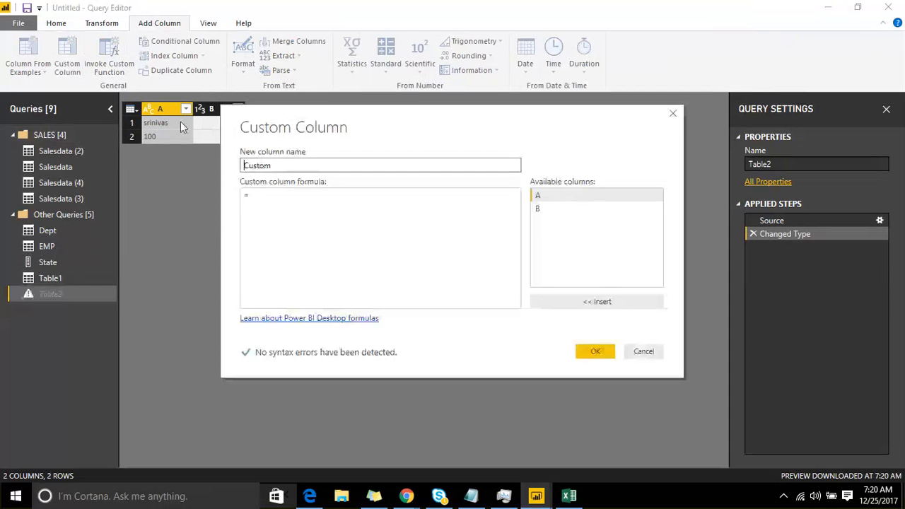
double_click(552, 195)
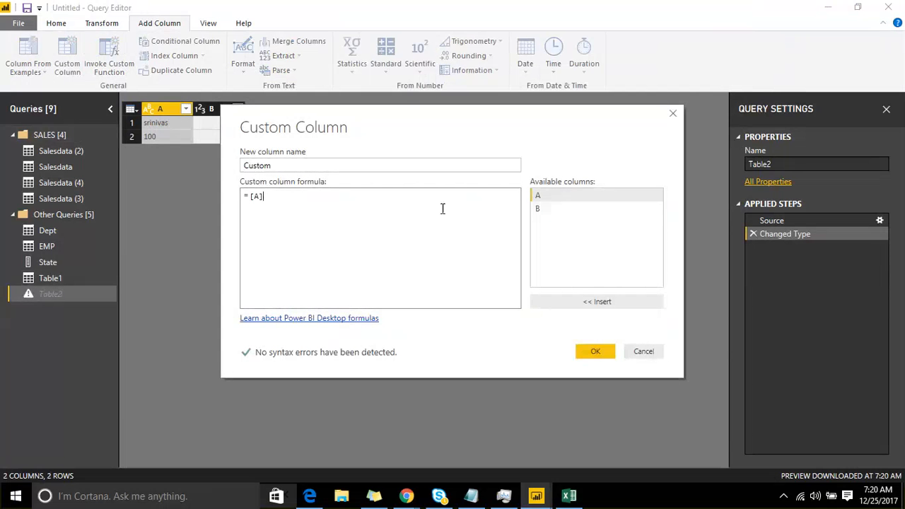
text(+)
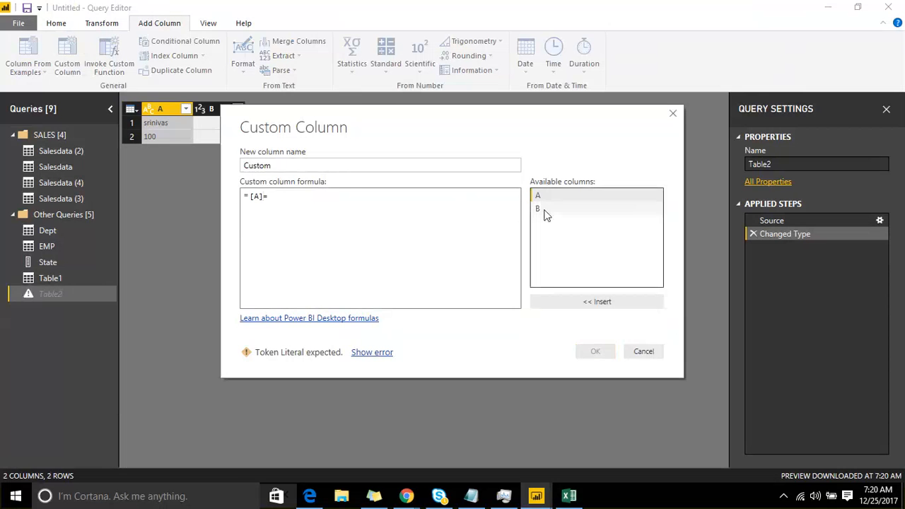
double_click(537, 209)
click(271, 199)
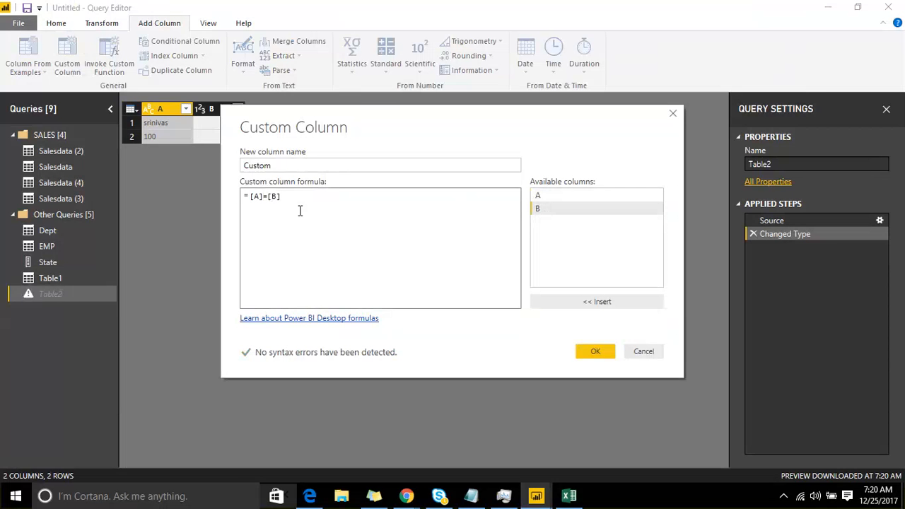
click(594, 352)
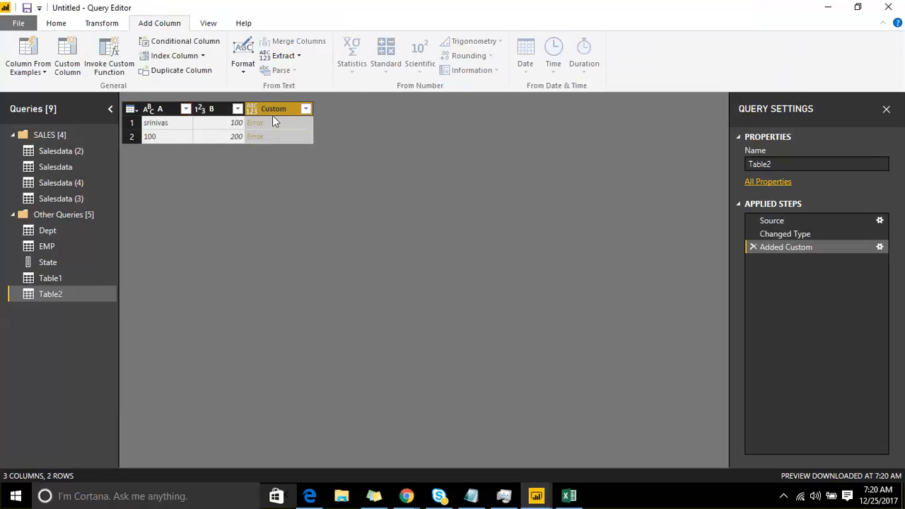
- Examine the error details of the first row's Custom value in an enlarged preview and select the Custom column
click(263, 125)
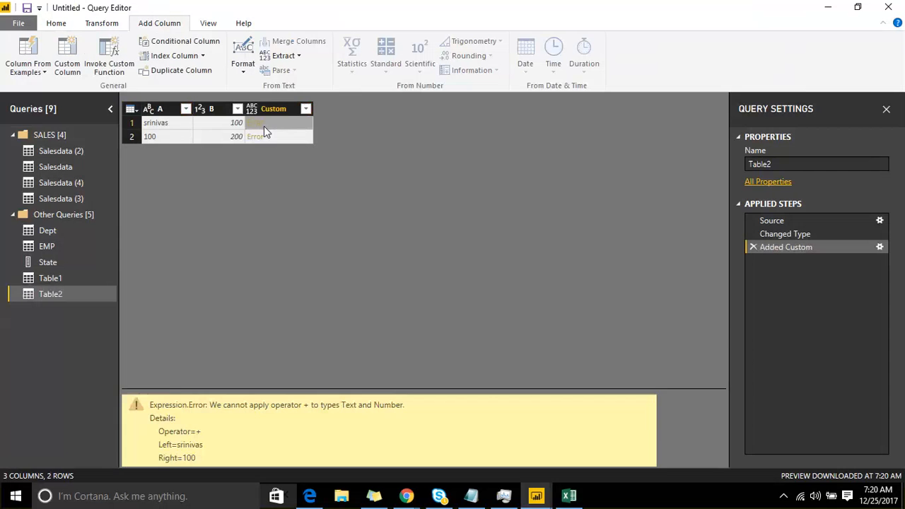
drag(273, 390, 266, 260)
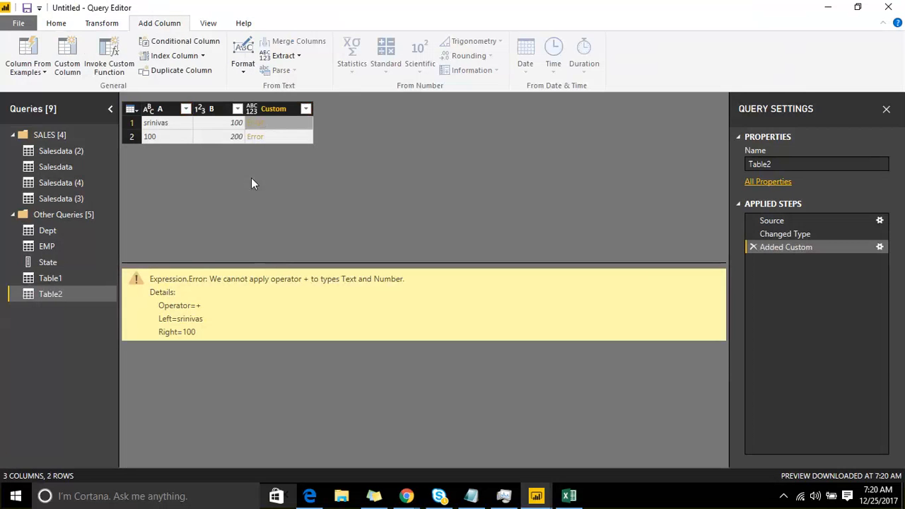
click(269, 112)
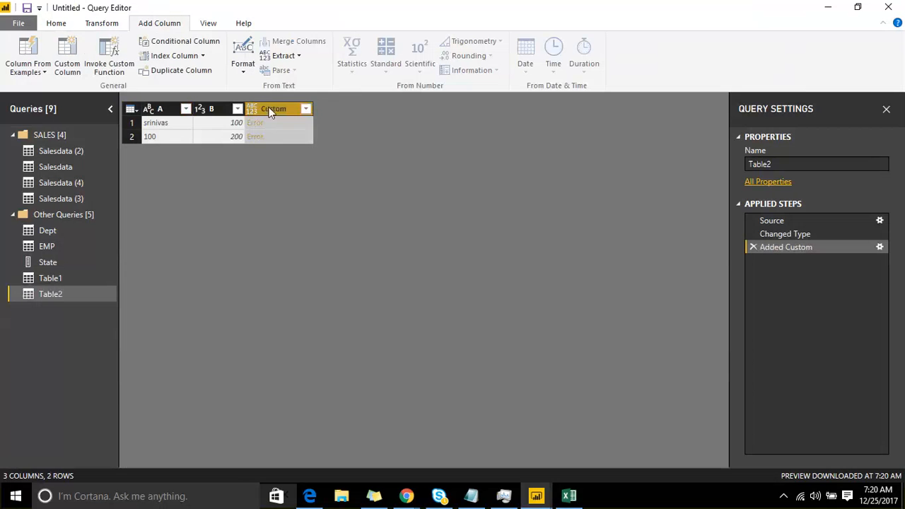
- Try removing the rows with errors in Table2's Custom column, and delete the resulting applied step
right_click(267, 110)
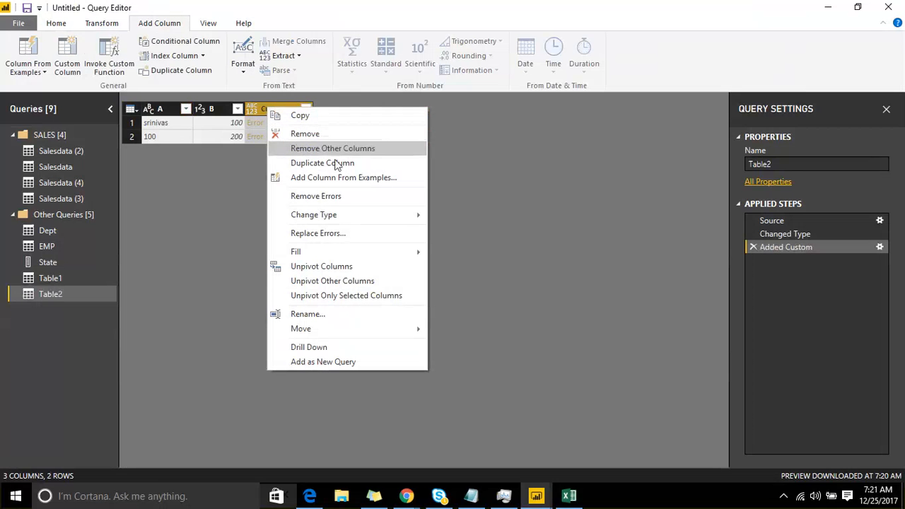
click(345, 199)
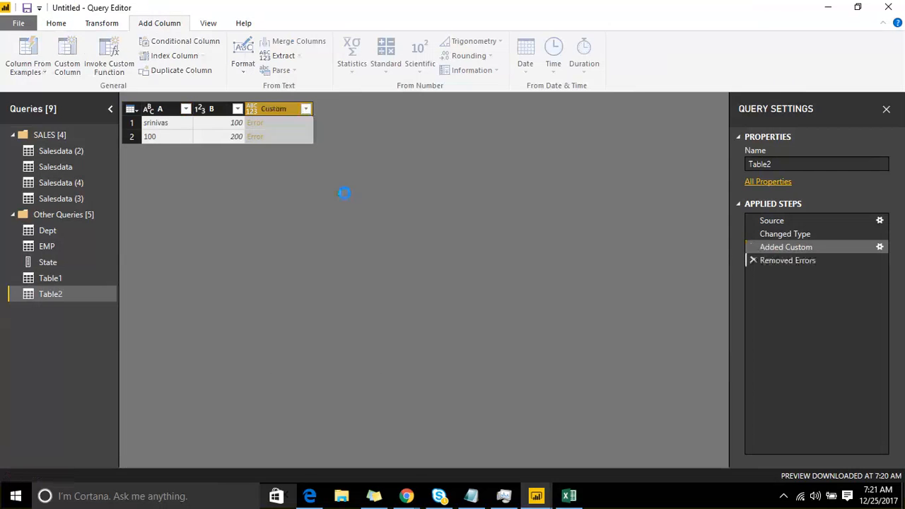
click(751, 260)
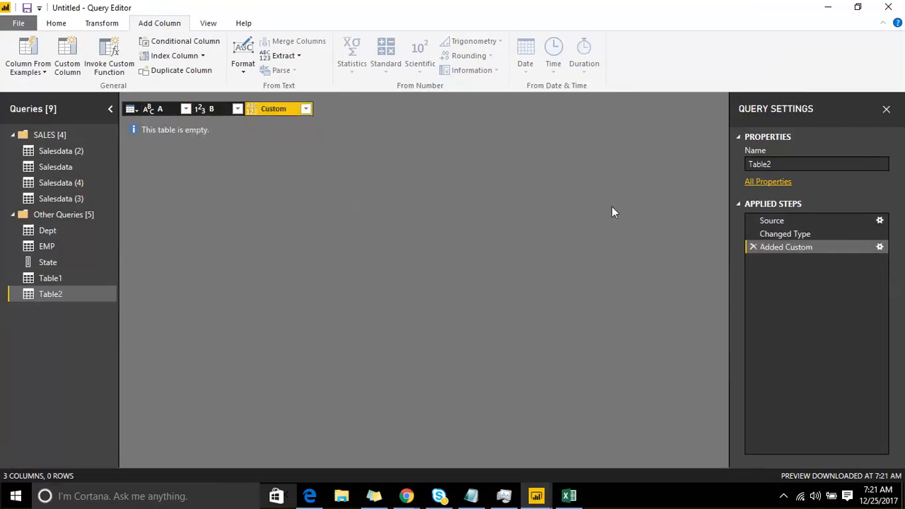
- Replace the errors in Table2's Custom column with the value -1
right_click(260, 111)
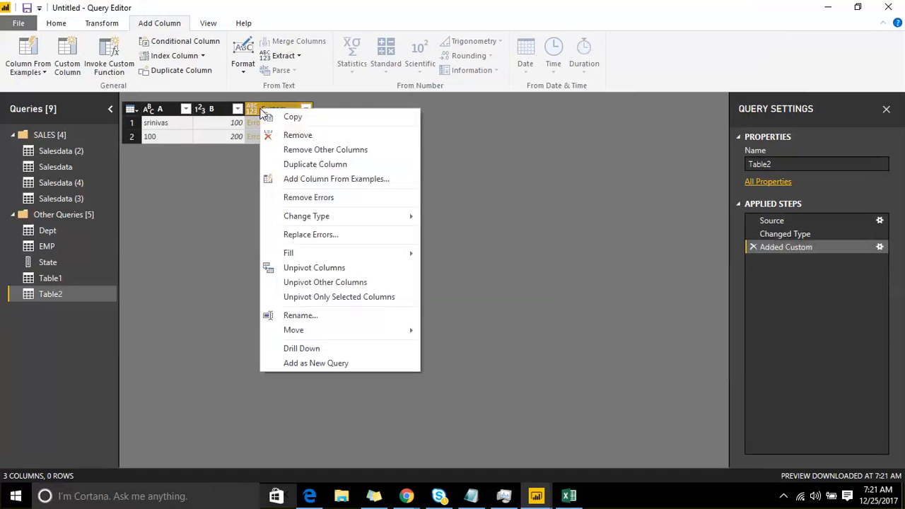
click(343, 237)
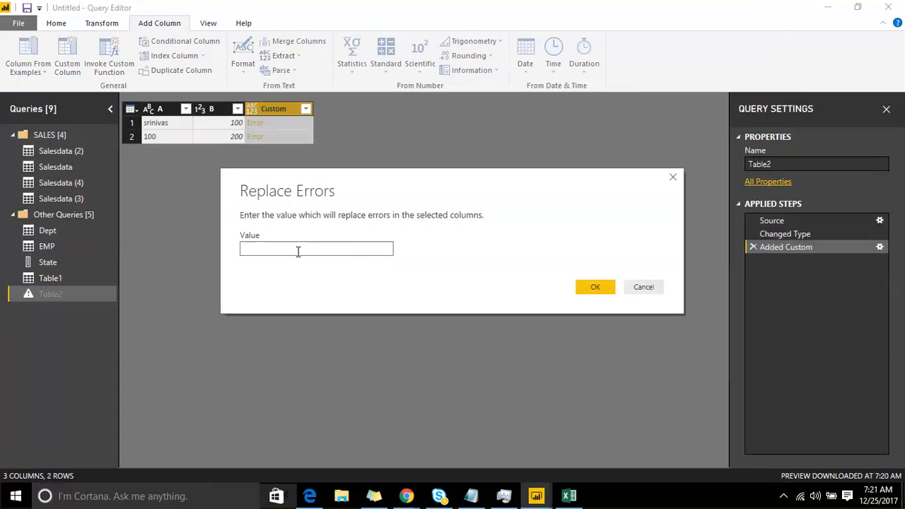
text(-1)
click(590, 284)
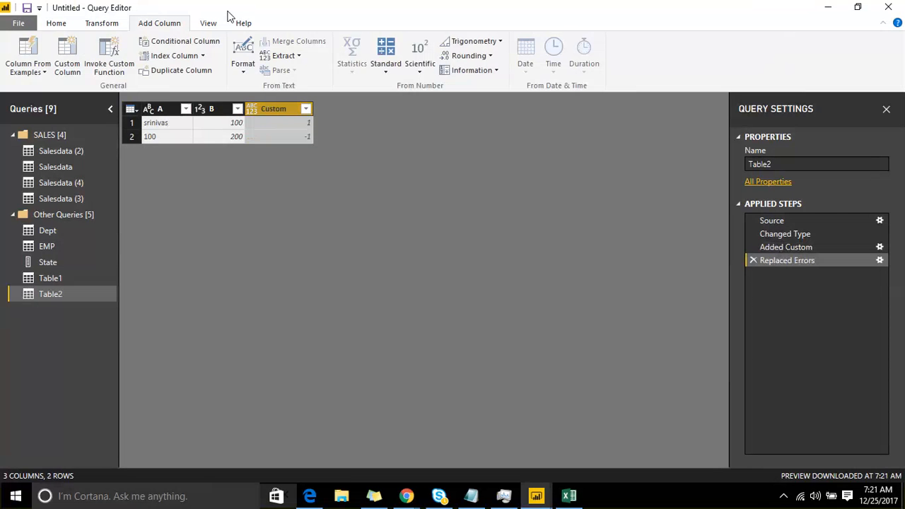
- Open the EMP query and review the data type and transform options available for its deptid column
click(46, 231)
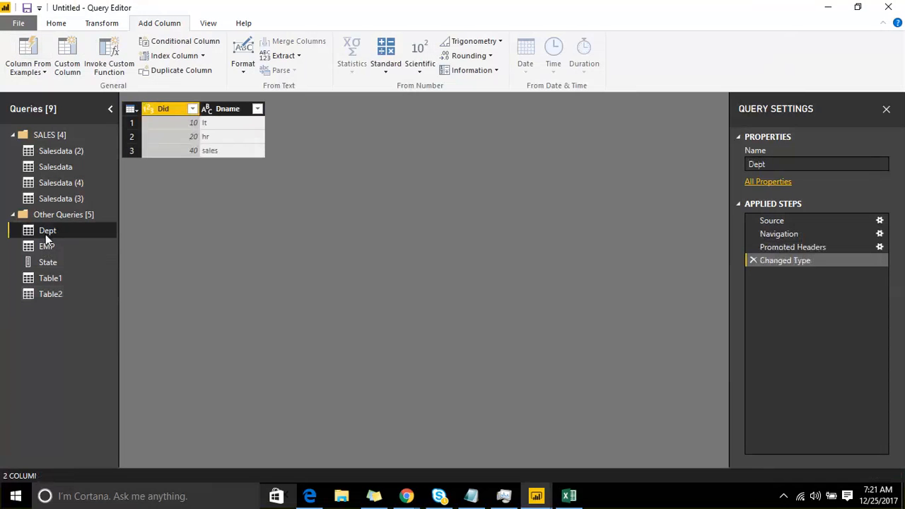
click(57, 252)
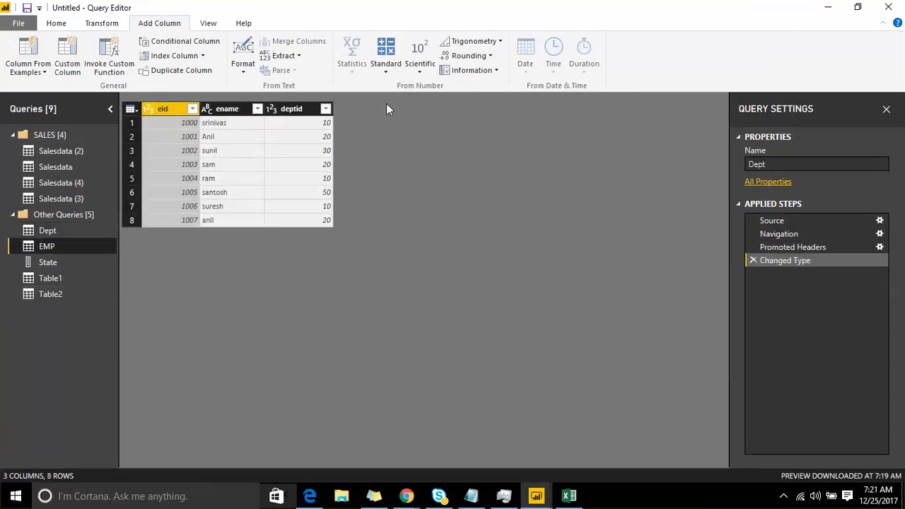
click(292, 108)
right_click(292, 109)
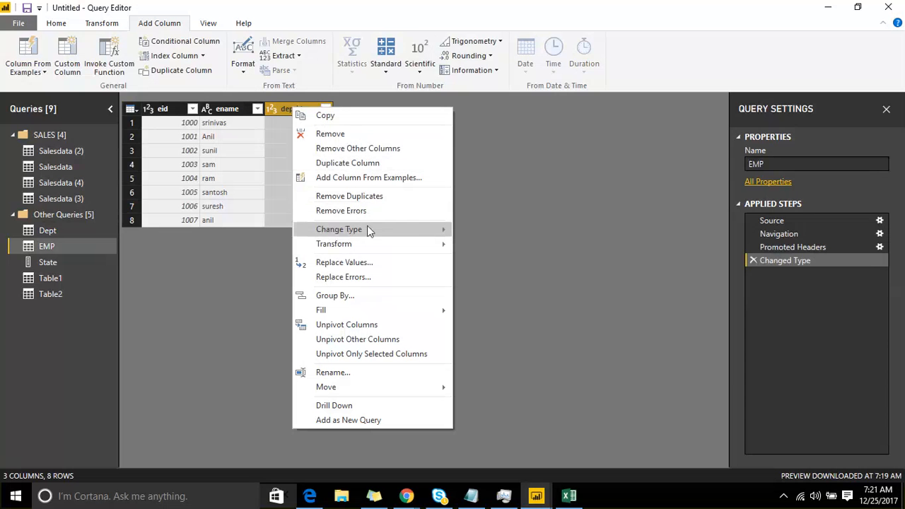
mouse_move(367, 230)
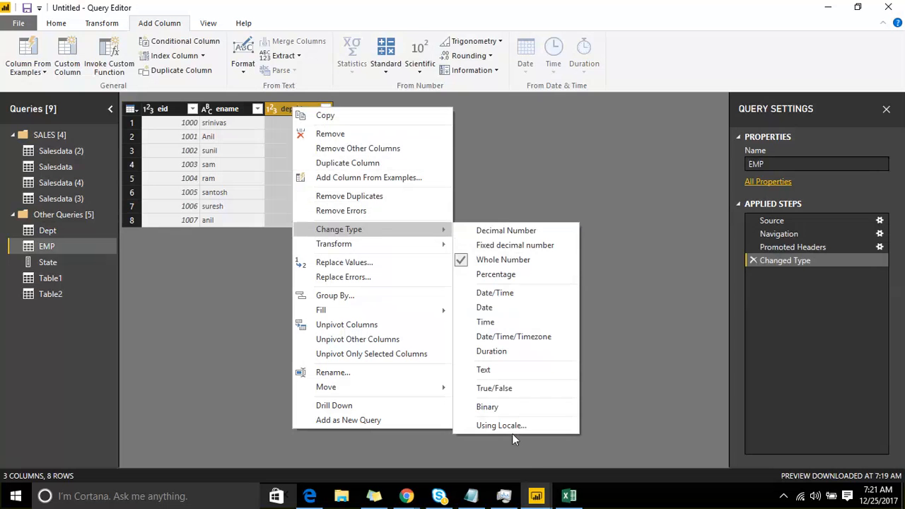
mouse_move(418, 248)
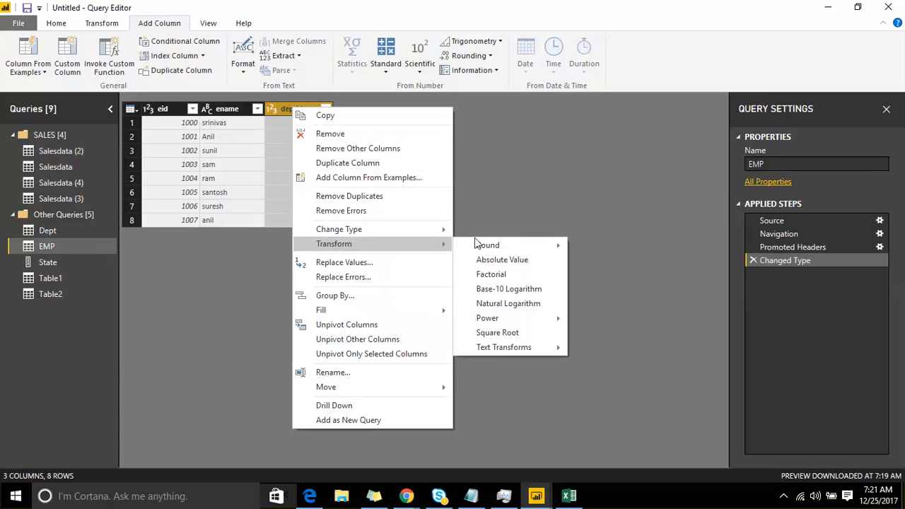
click(496, 147)
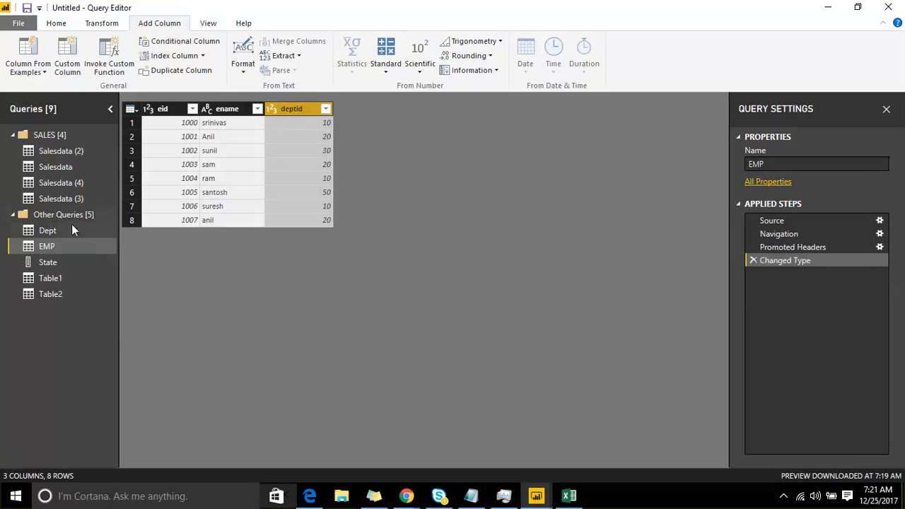
- Look through the queries in the SALES group and open Salesdata (2)
click(63, 167)
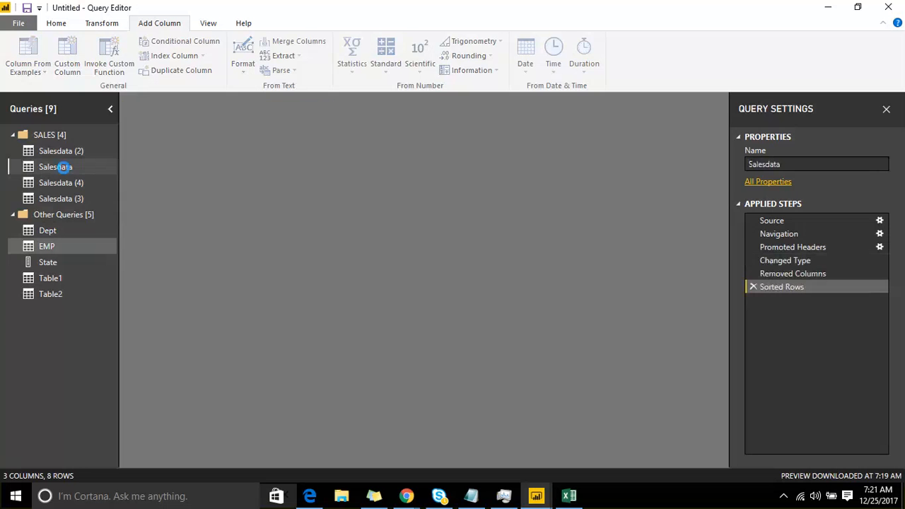
click(64, 184)
click(71, 151)
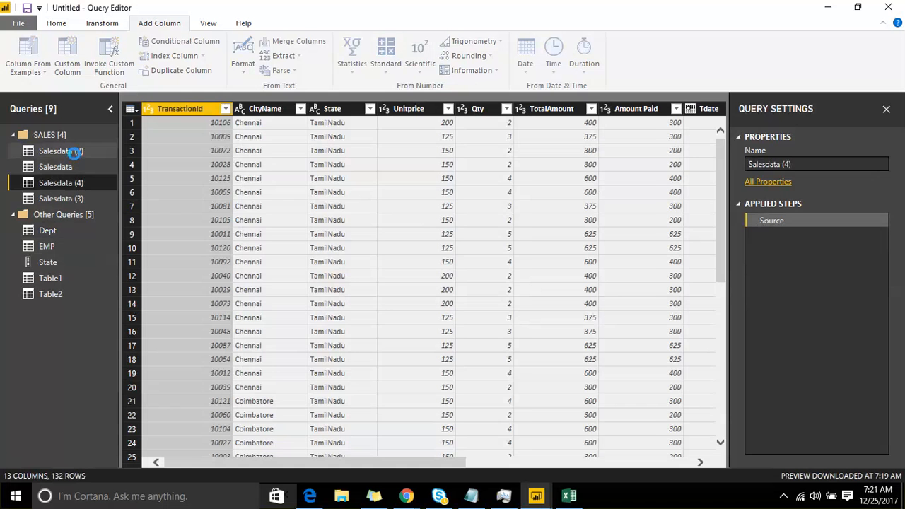
click(74, 198)
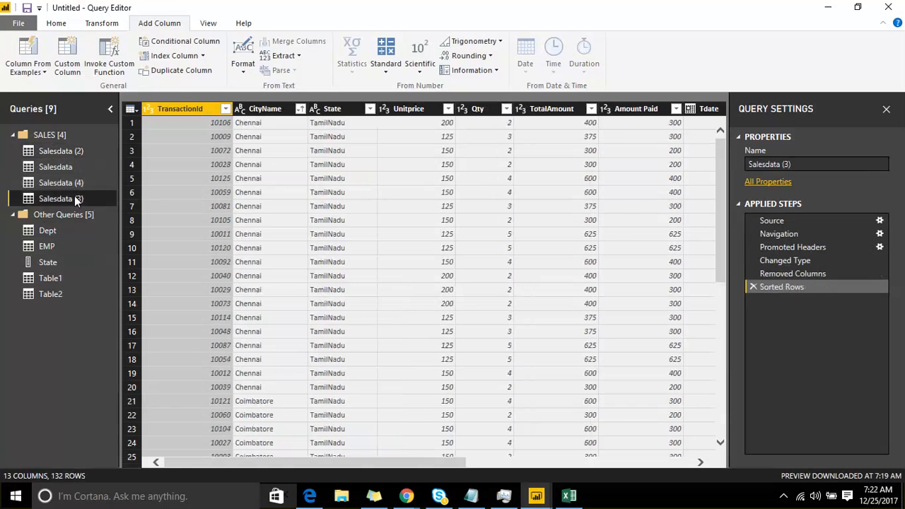
click(72, 184)
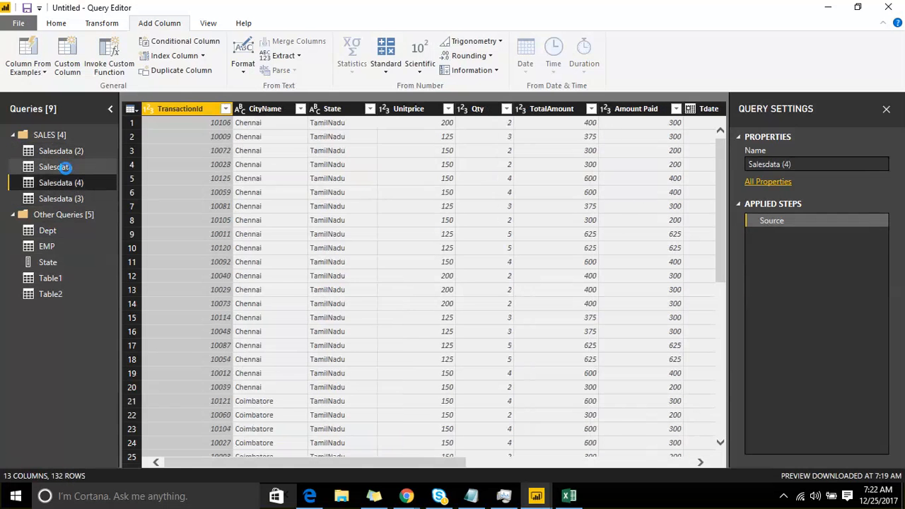
click(66, 168)
click(64, 152)
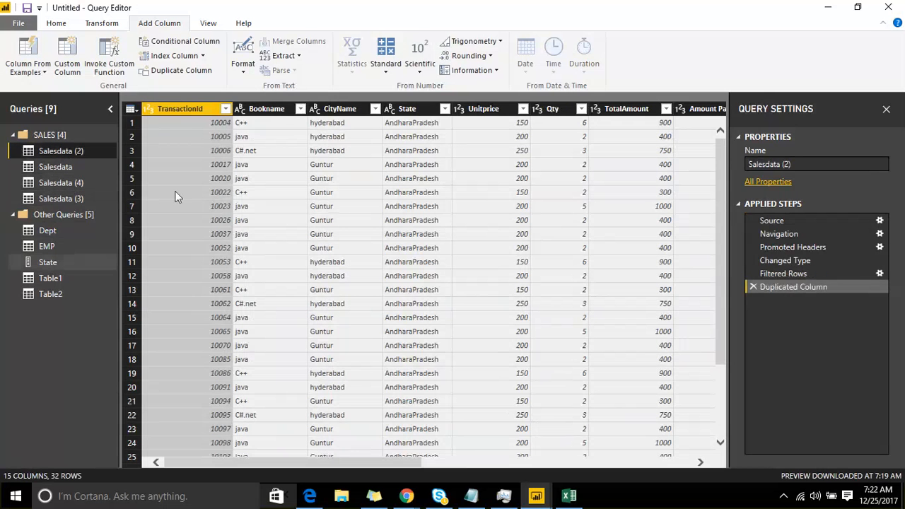
- Keep only the Bookname, CityName, State and Amount Paid columns in Salesdata (2), and review the remaining rows
click(134, 112)
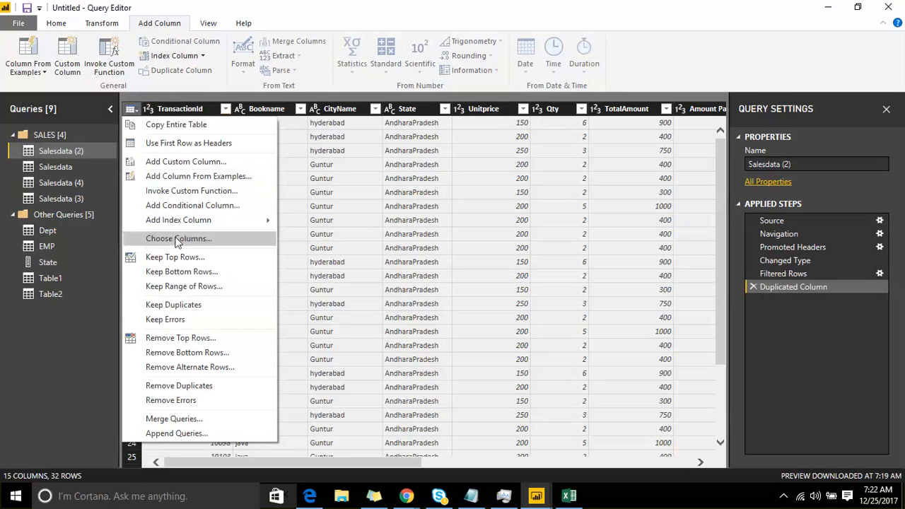
click(225, 233)
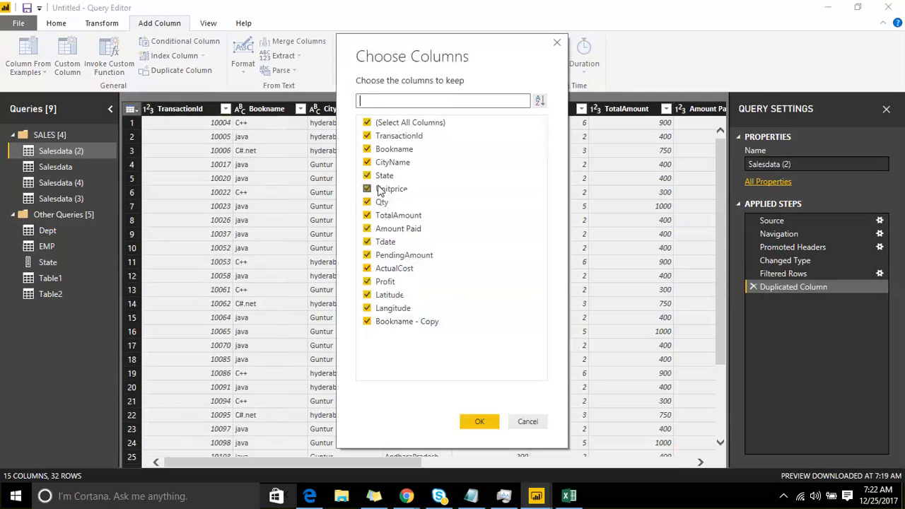
click(368, 124)
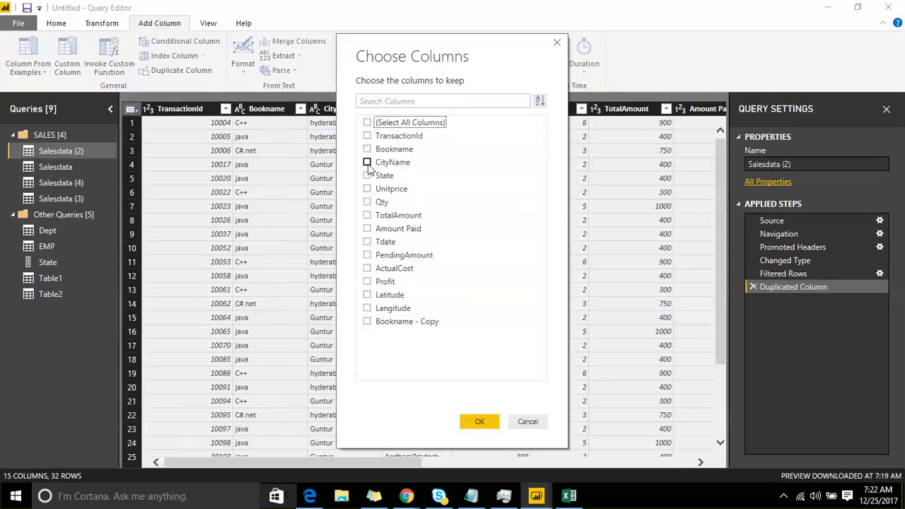
click(367, 175)
click(367, 162)
click(367, 148)
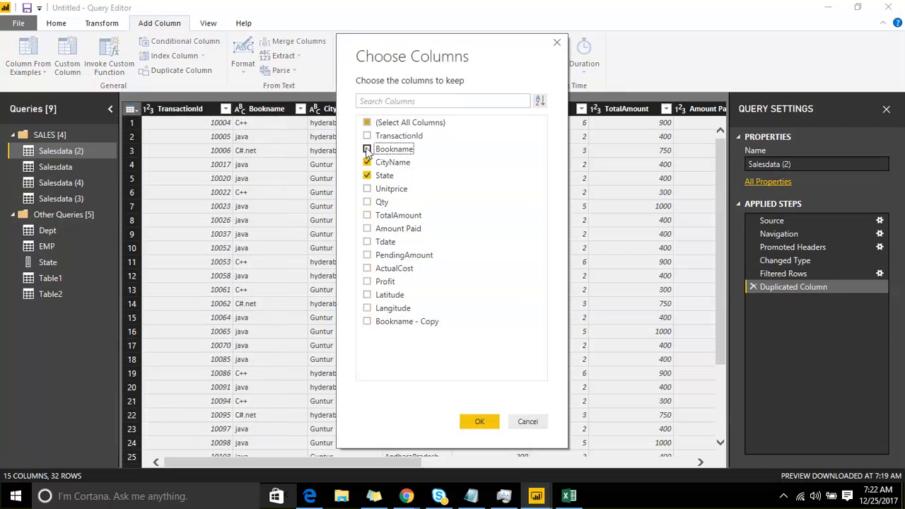
click(367, 229)
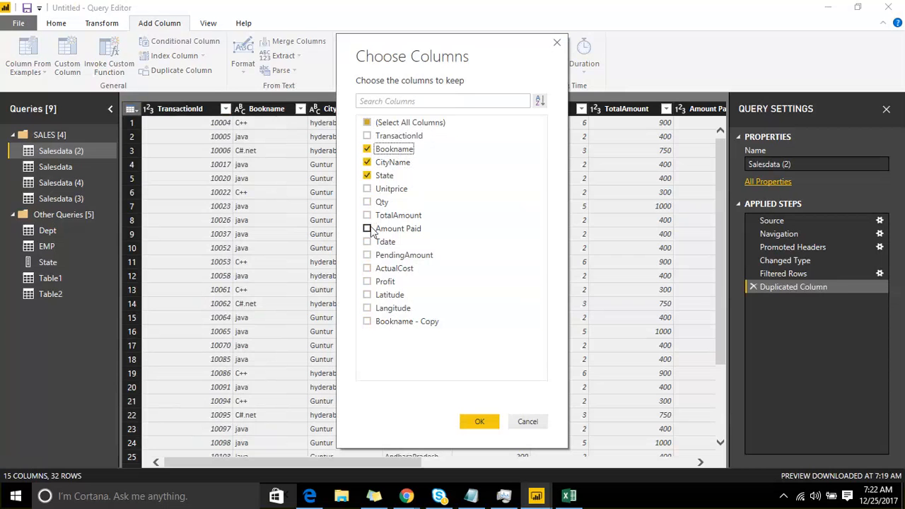
click(481, 423)
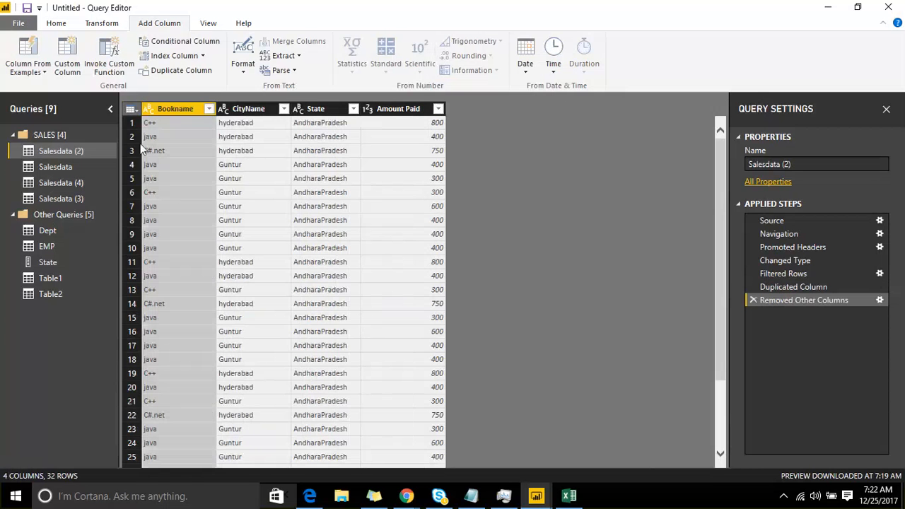
drag(719, 198, 730, 299)
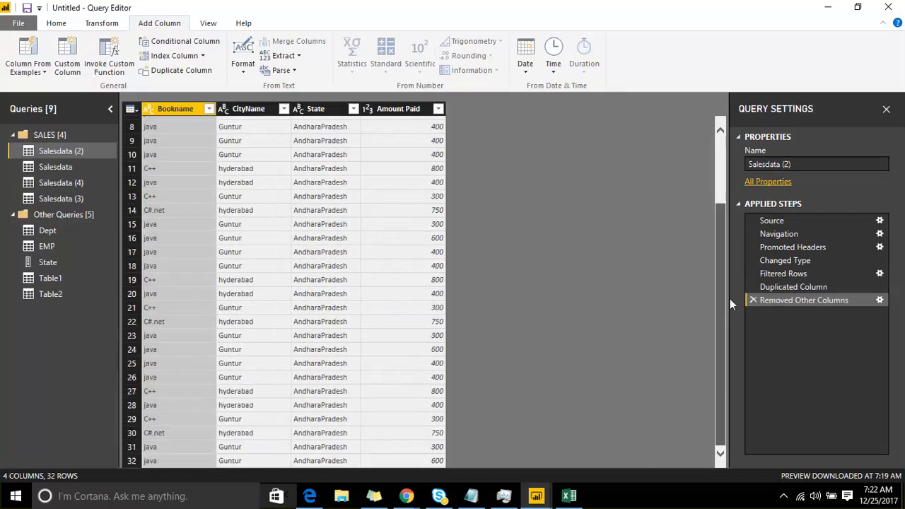
scroll(433, 174, up, 3)
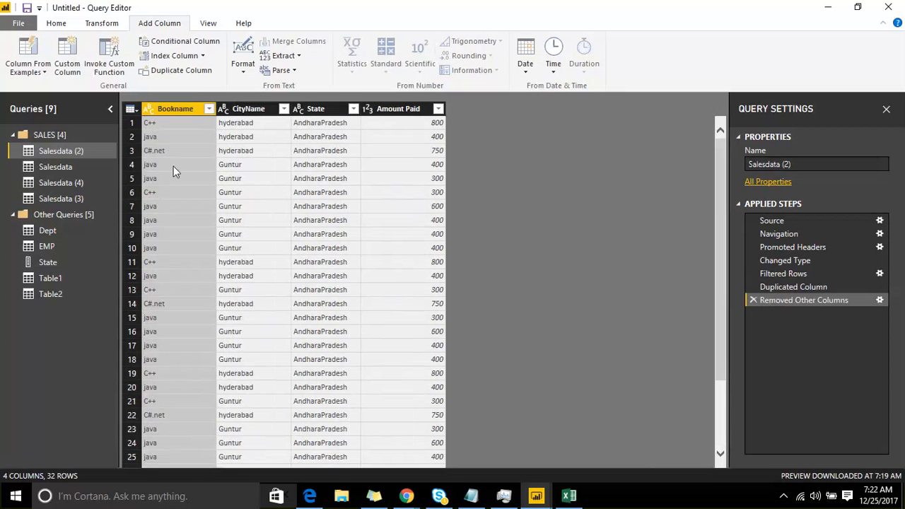
- Check the data type options for Amount Paid and State, and transform the State column's text to UPPERCASE
right_click(396, 113)
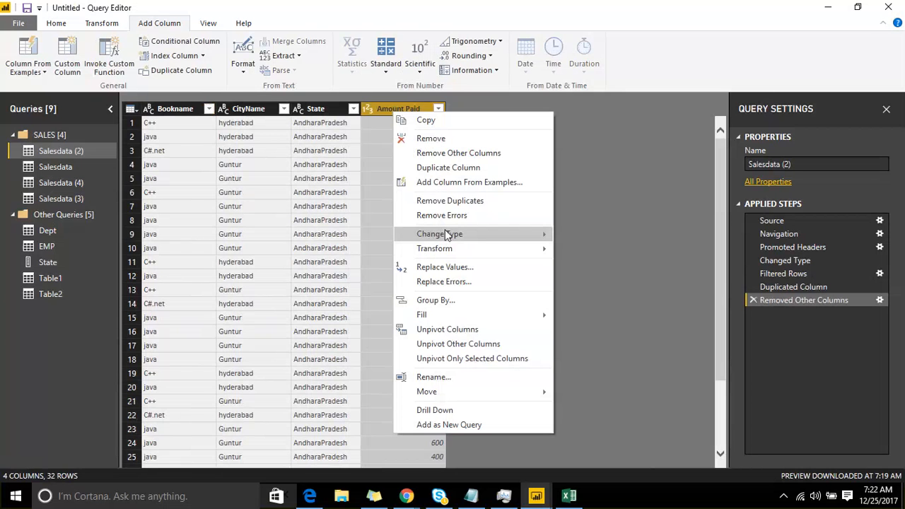
mouse_move(445, 235)
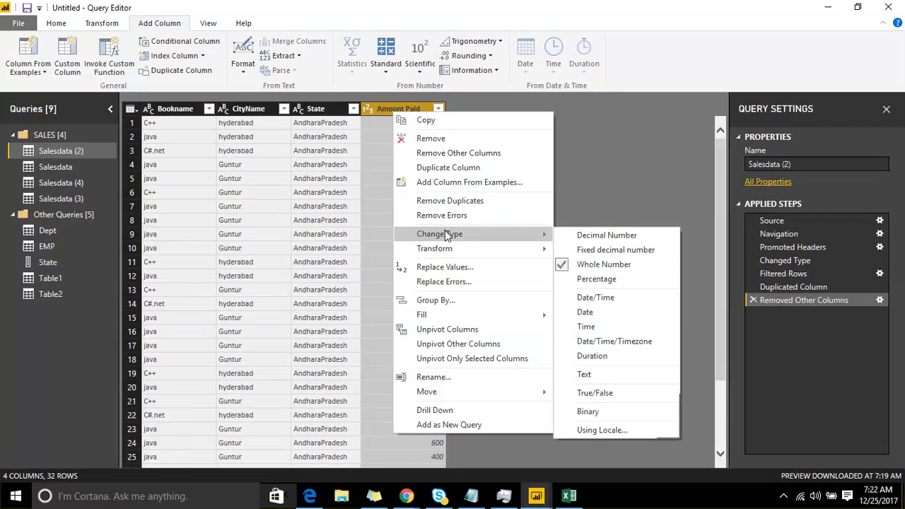
right_click(324, 115)
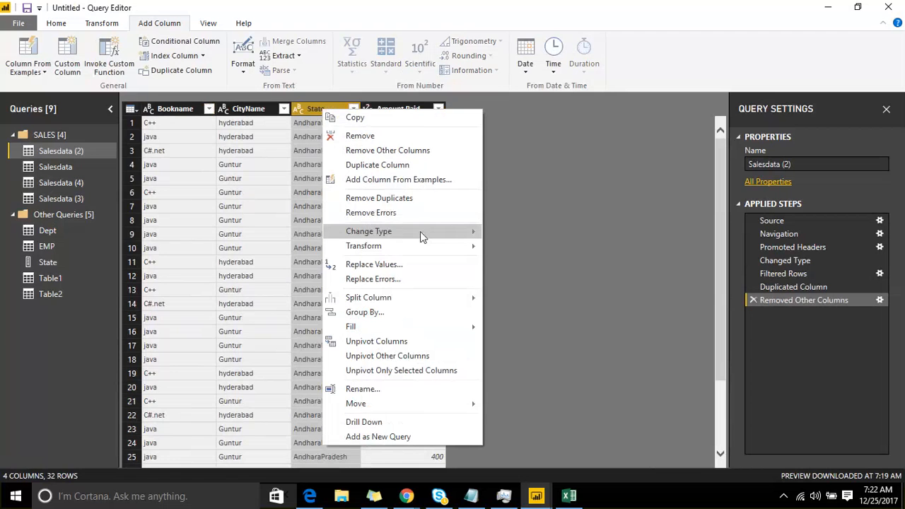
mouse_move(429, 230)
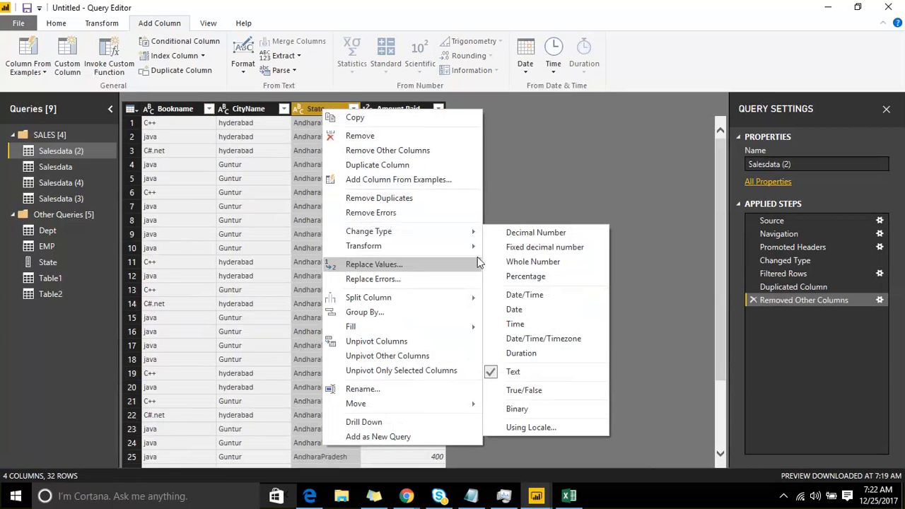
mouse_move(469, 253)
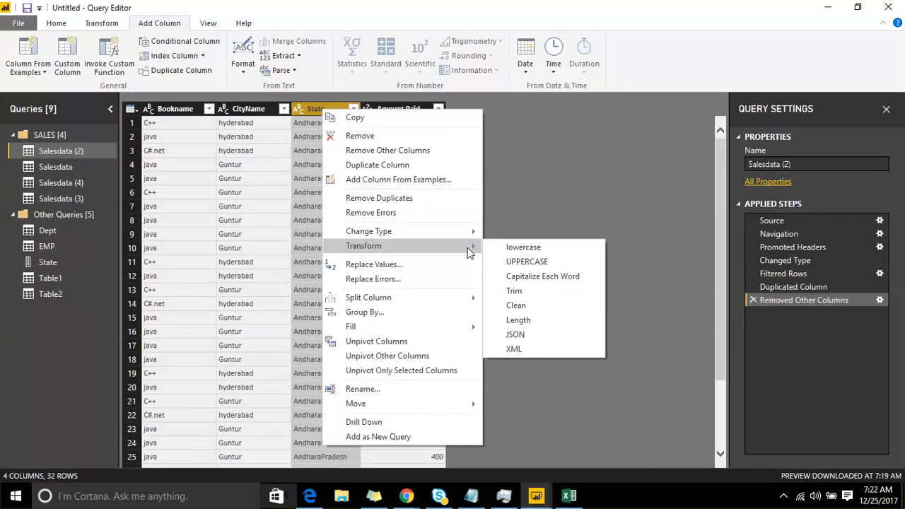
click(527, 262)
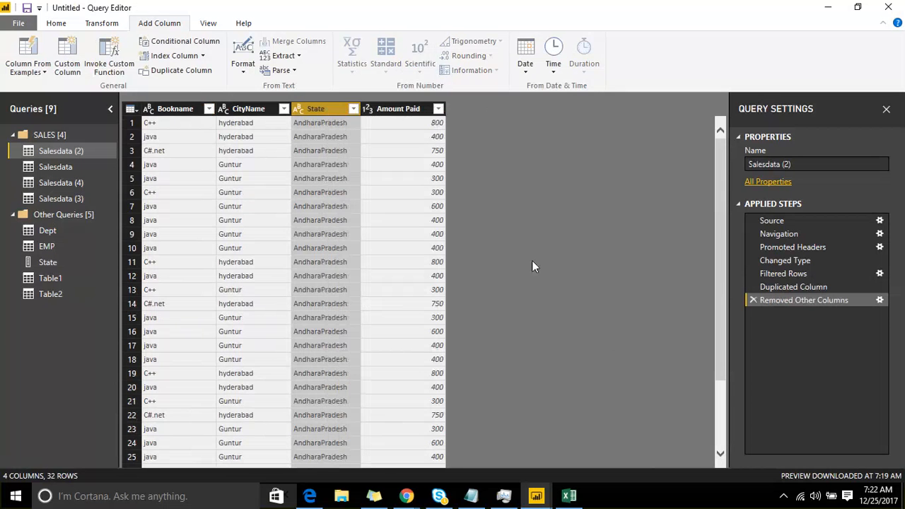
- Apply the Capitalize Each Word transform to the State column and review its other text transforms
right_click(319, 109)
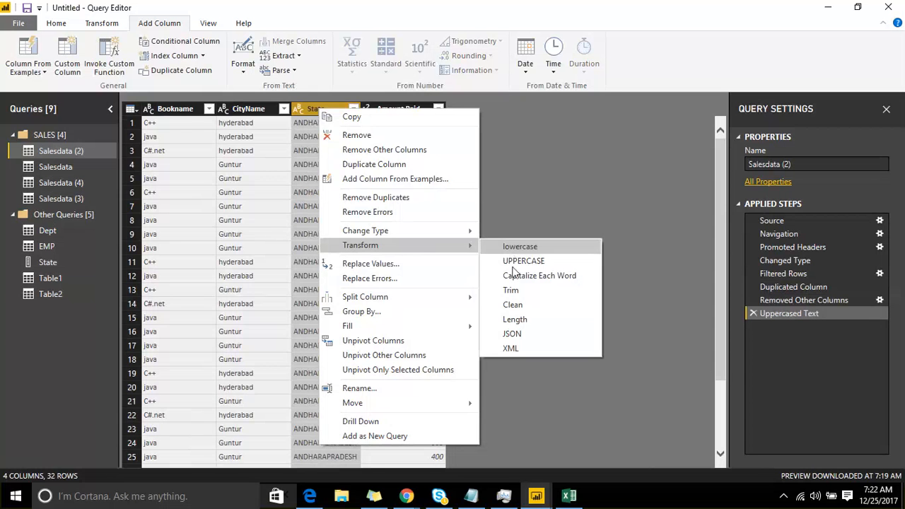
click(515, 276)
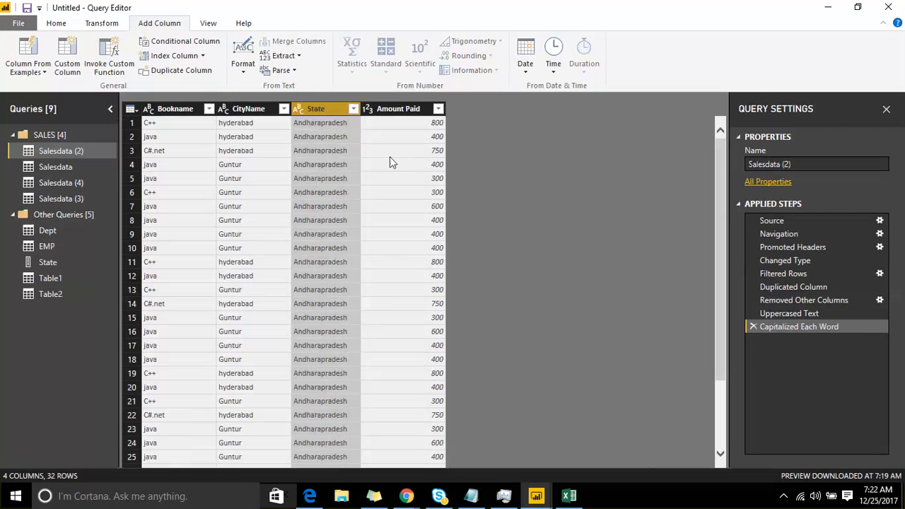
right_click(333, 111)
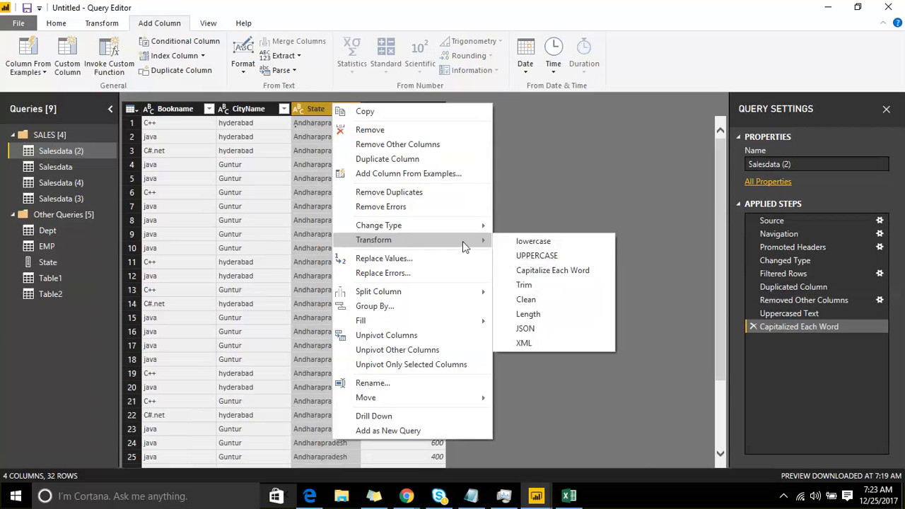
click(538, 162)
- Try the Square power transform on the Amount Paid column, and remove the resulting applied step
click(399, 113)
right_click(400, 116)
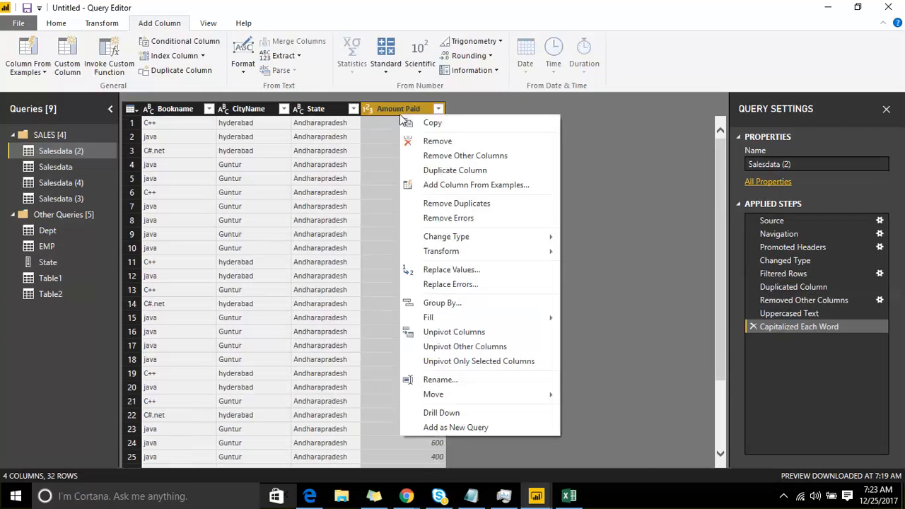
mouse_move(465, 255)
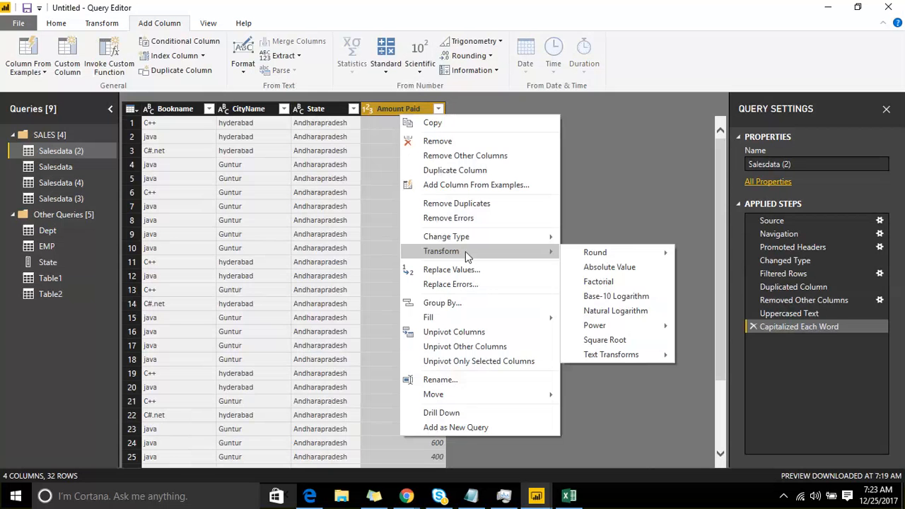
mouse_move(598, 254)
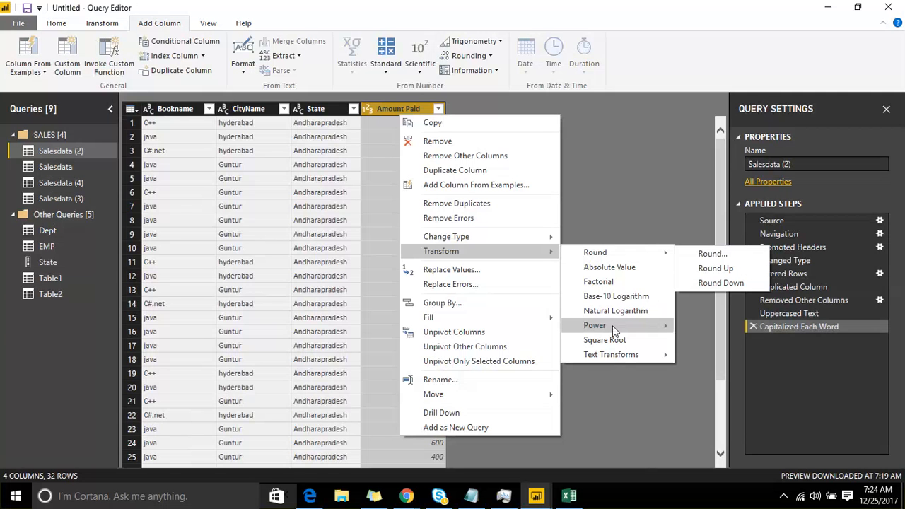
mouse_move(613, 327)
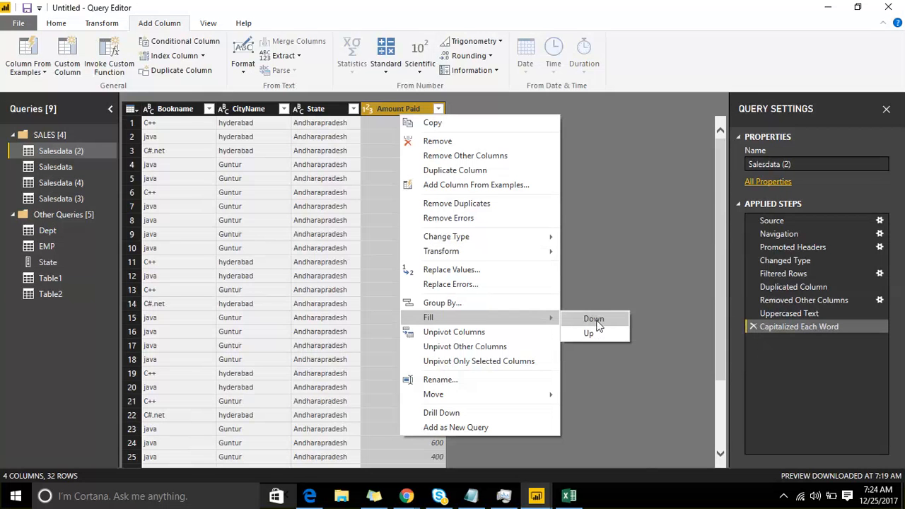
mouse_move(527, 253)
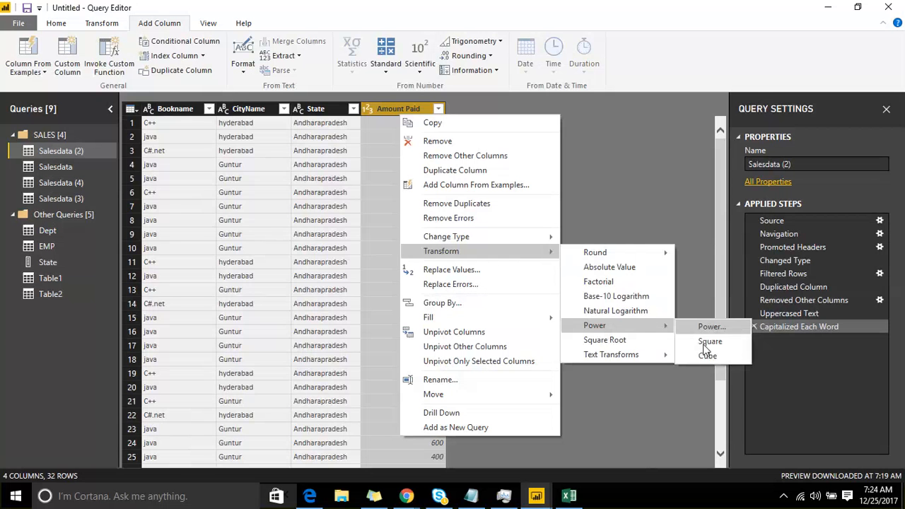
click(708, 341)
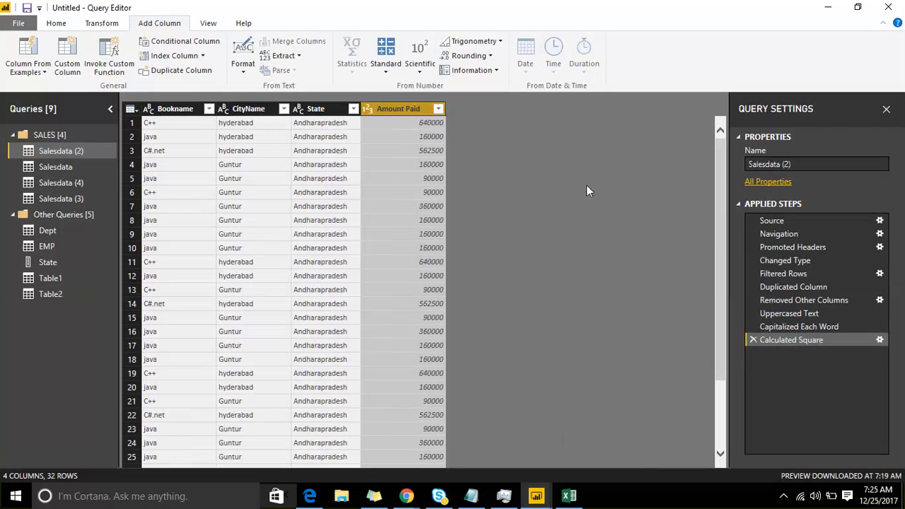
click(753, 340)
- Review the other number transforms available for the Amount Paid column, including the text transforms
right_click(400, 111)
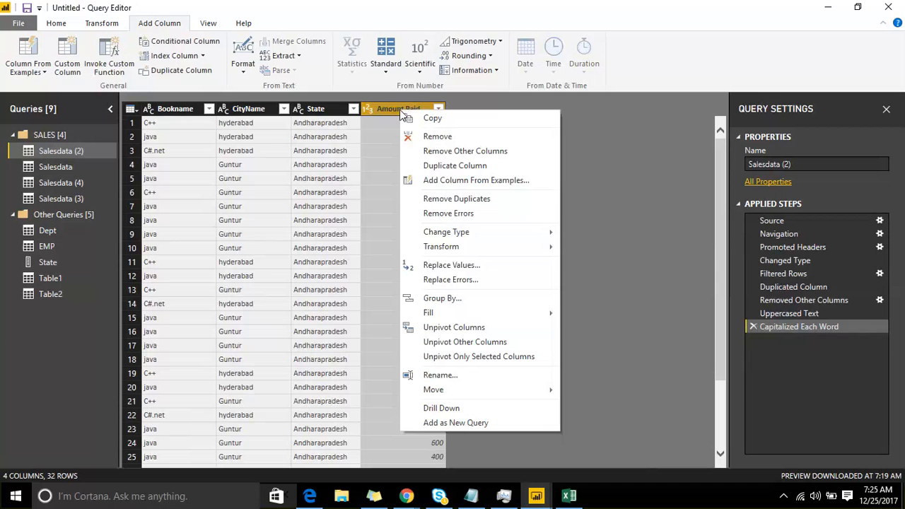
mouse_move(486, 252)
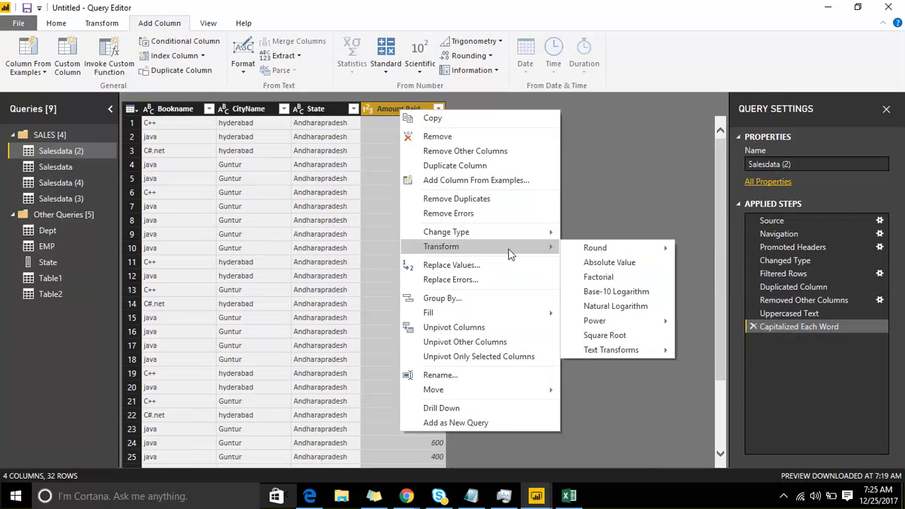
mouse_move(632, 352)
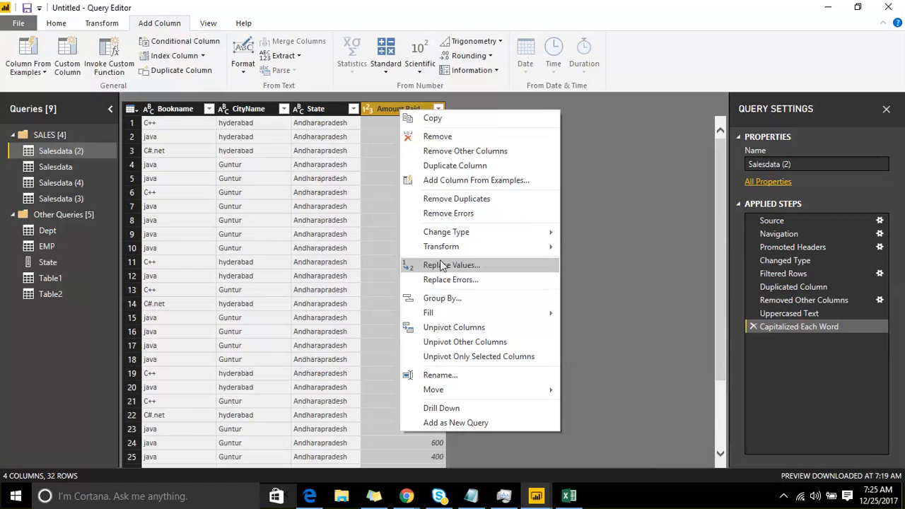
- Replace the value Andharapradesh with Andhrapradesh throughout the State column
click(320, 126)
right_click(320, 127)
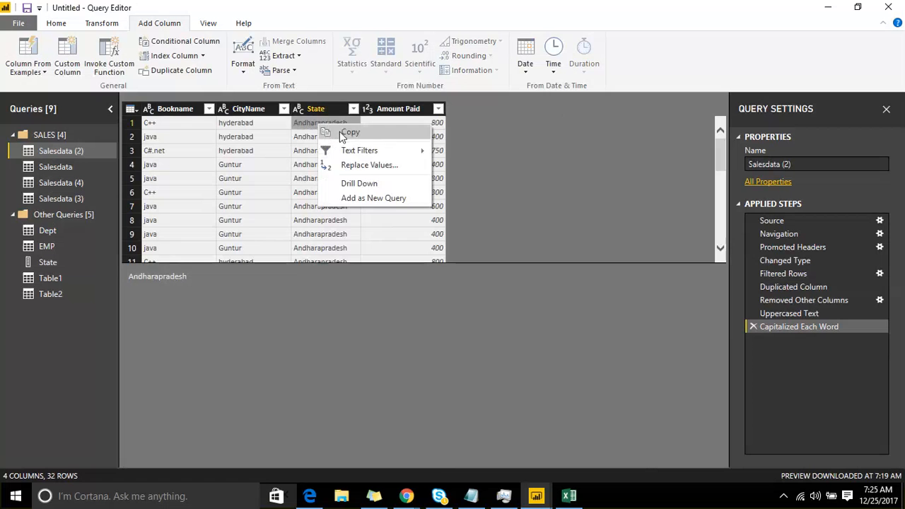
click(322, 132)
right_click(320, 113)
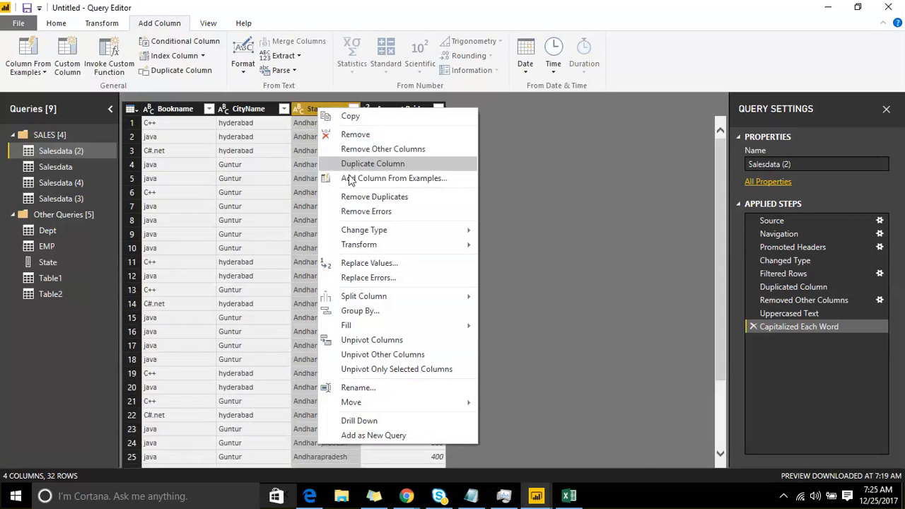
click(372, 265)
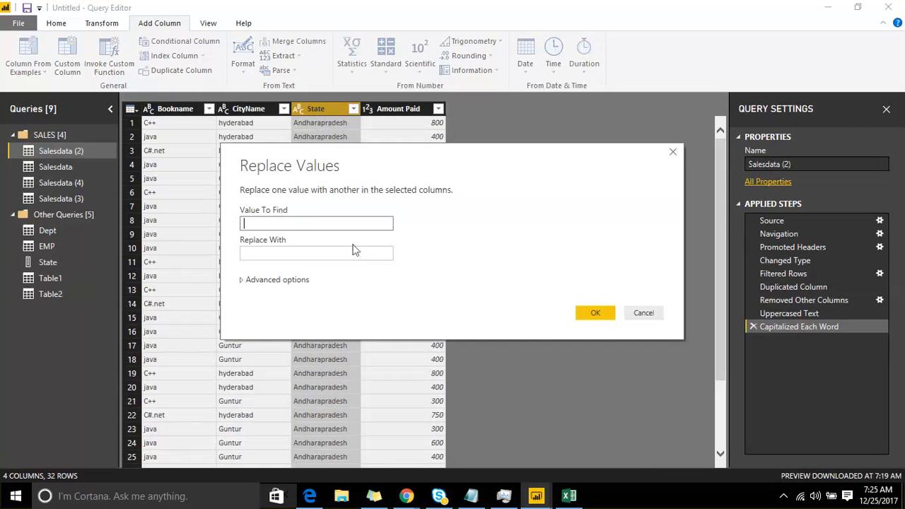
click(315, 223)
key(ctrl+v)
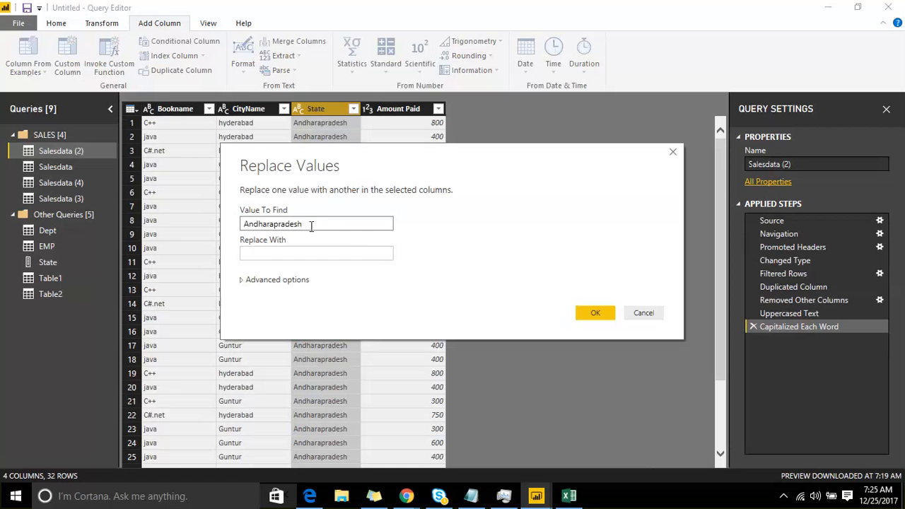
click(284, 253)
key(ctrl+v)
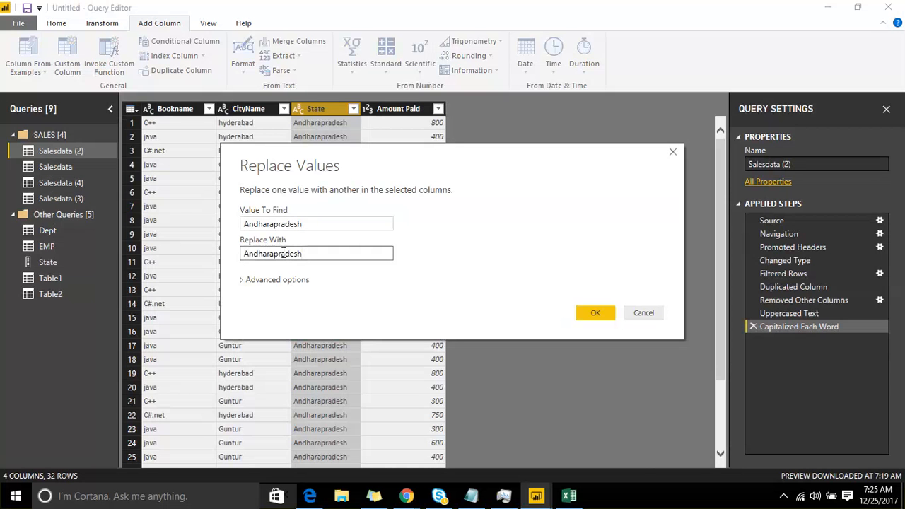
click(268, 256)
key(BackSpace)
click(595, 315)
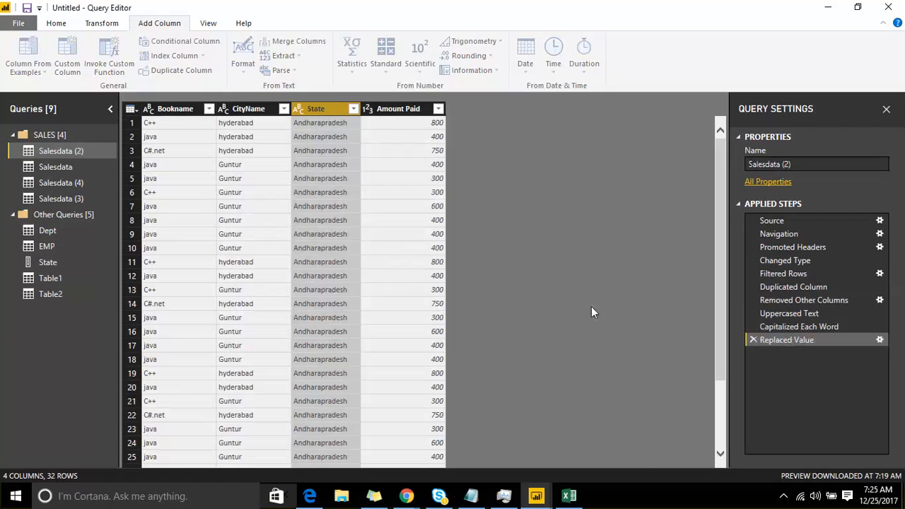
- Examine the advanced options for replacing values in the State column, and cancel without replacing anything
right_click(306, 107)
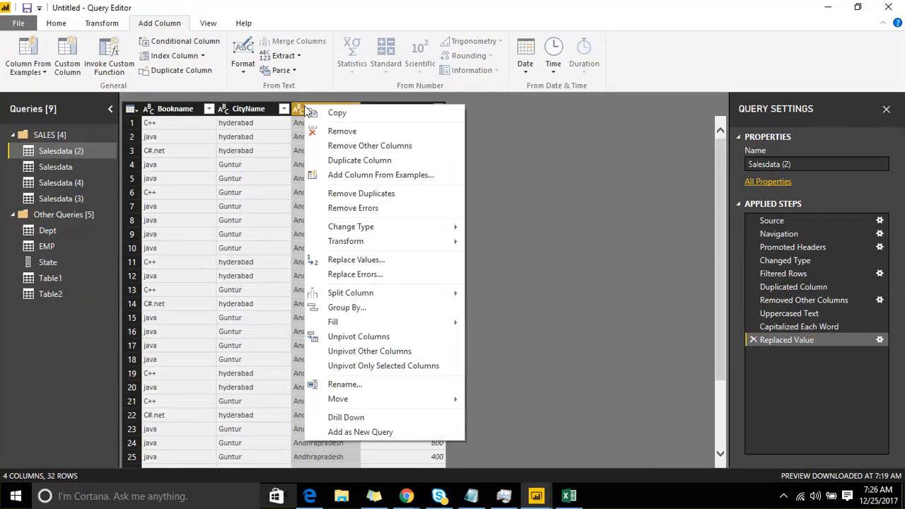
click(382, 266)
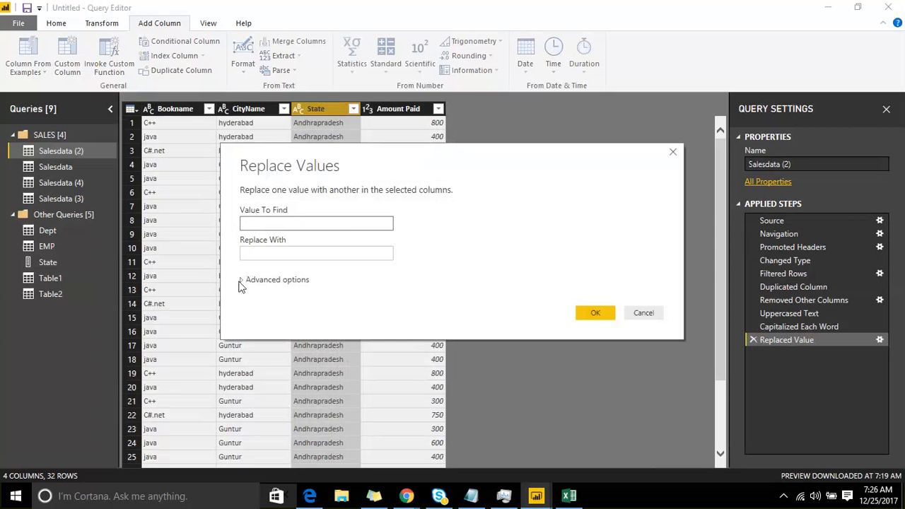
click(243, 283)
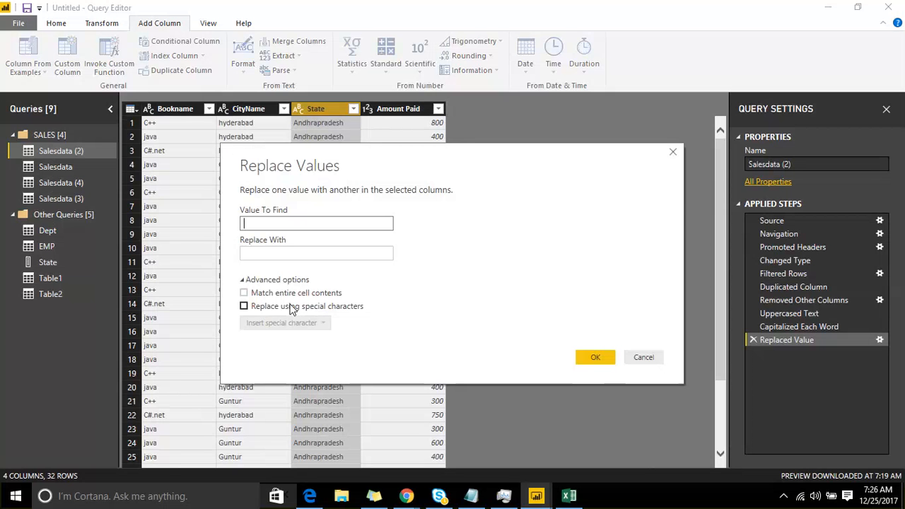
click(634, 358)
- Split the State column by number of characters, repeatedly every 3 characters, and review the resulting columns
right_click(315, 111)
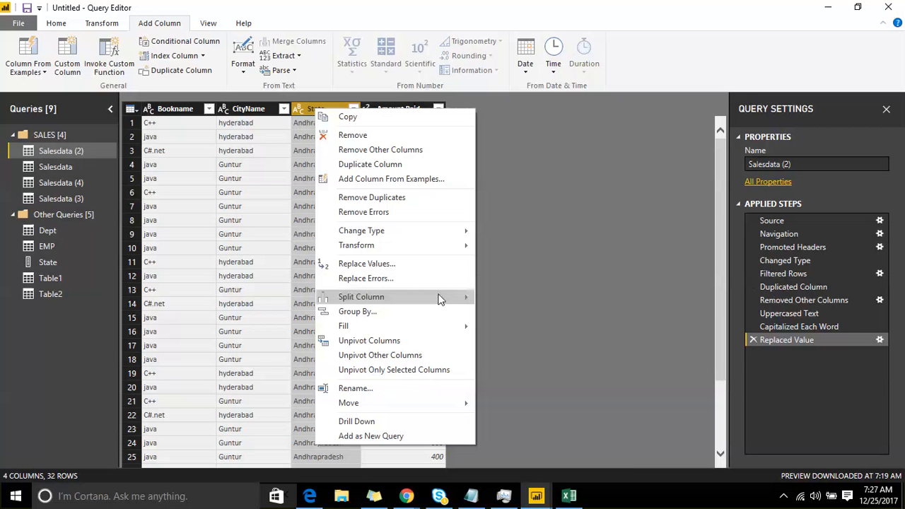
mouse_move(439, 299)
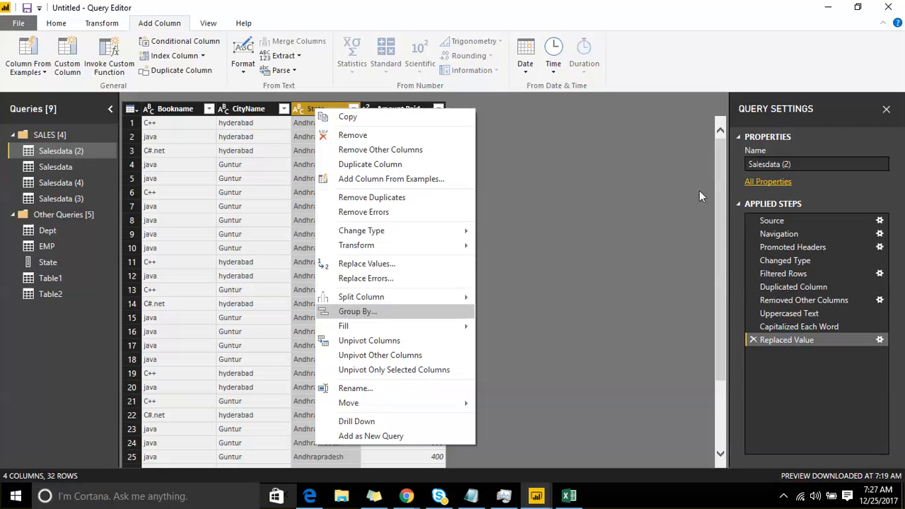
click(663, 385)
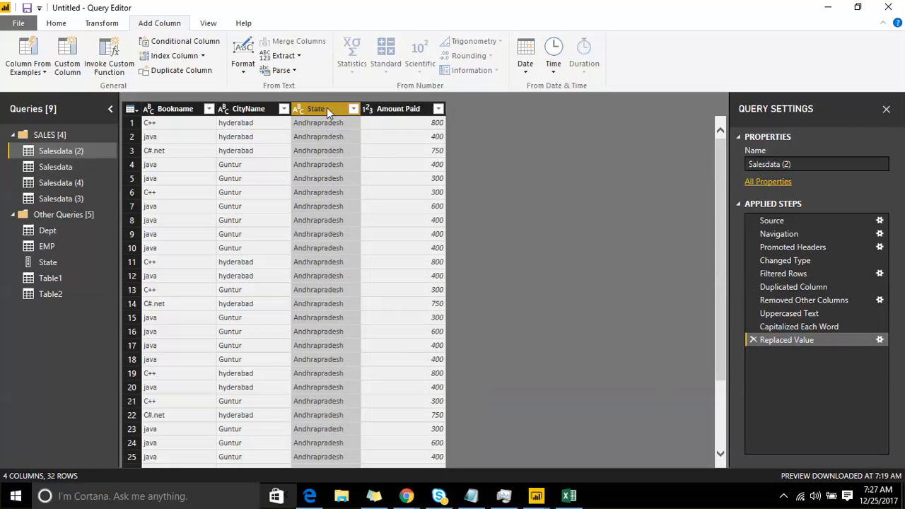
right_click(327, 108)
mouse_move(395, 298)
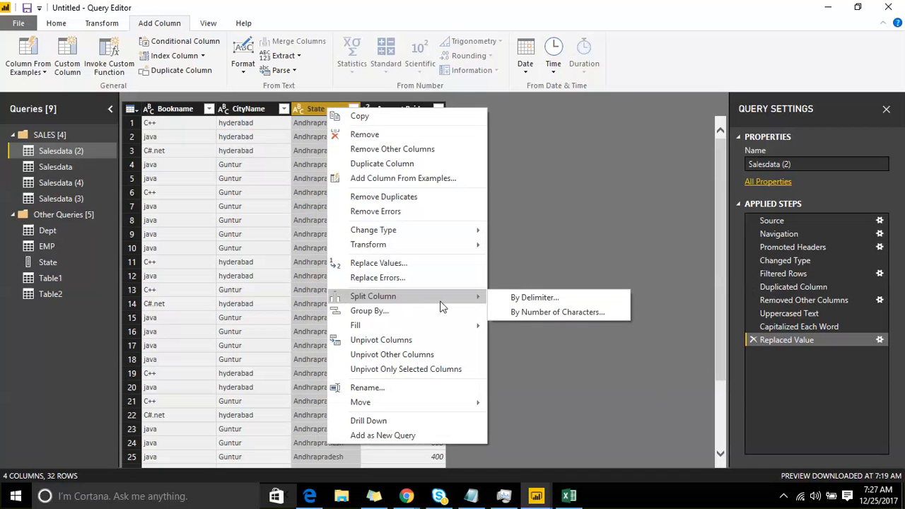
click(519, 315)
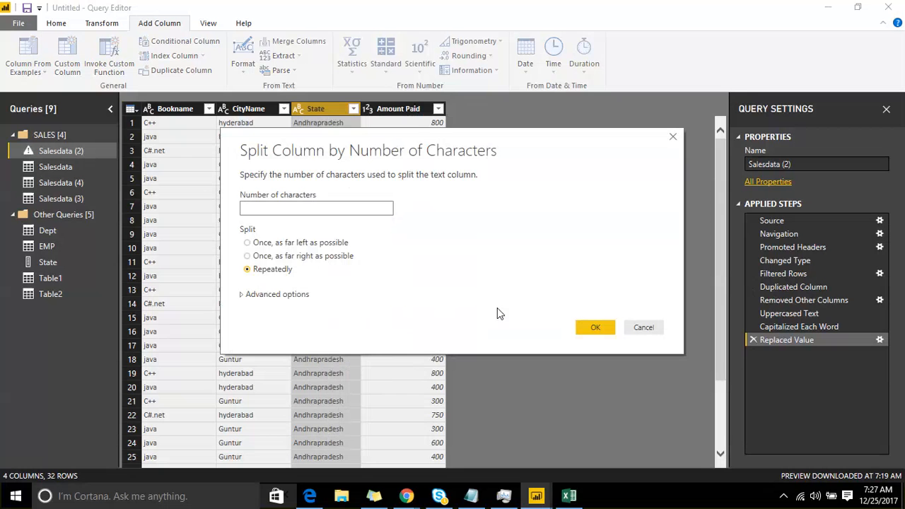
text(3)
click(598, 327)
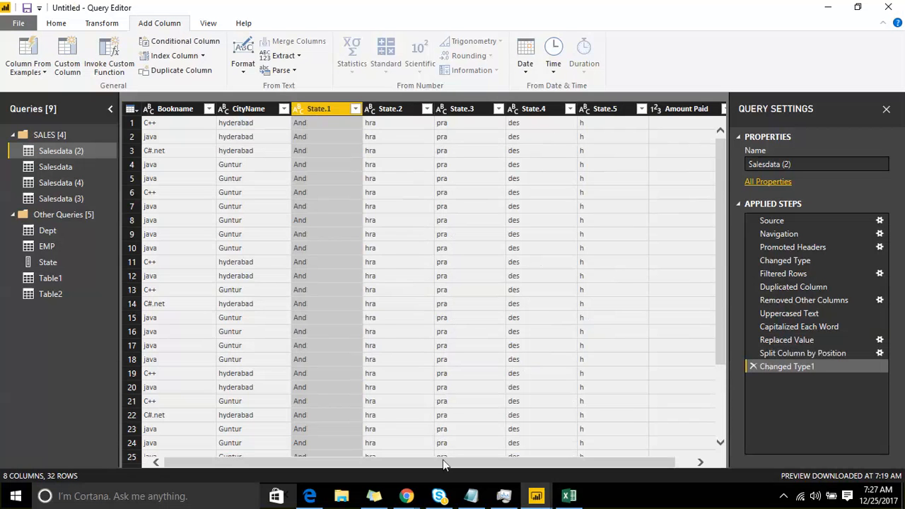
drag(447, 463, 470, 459)
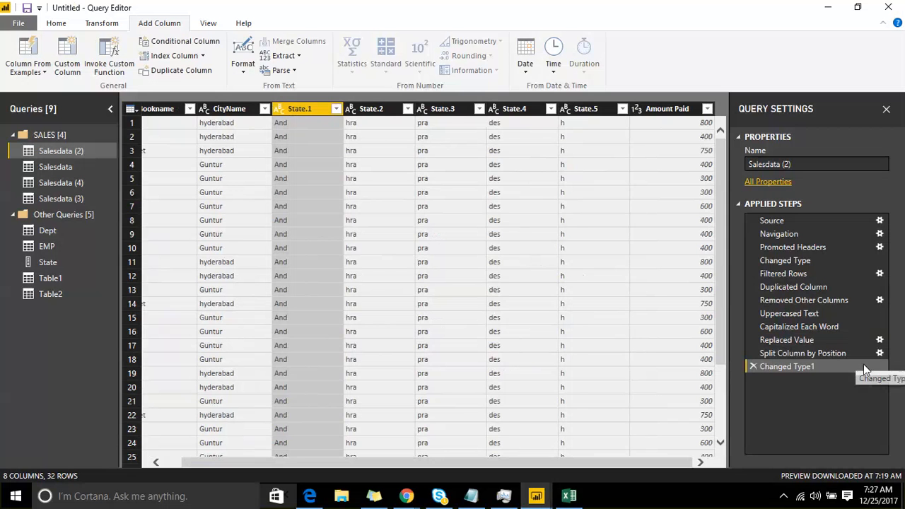
- Edit the Split Column by Position step to split once, as far left as possible
click(880, 357)
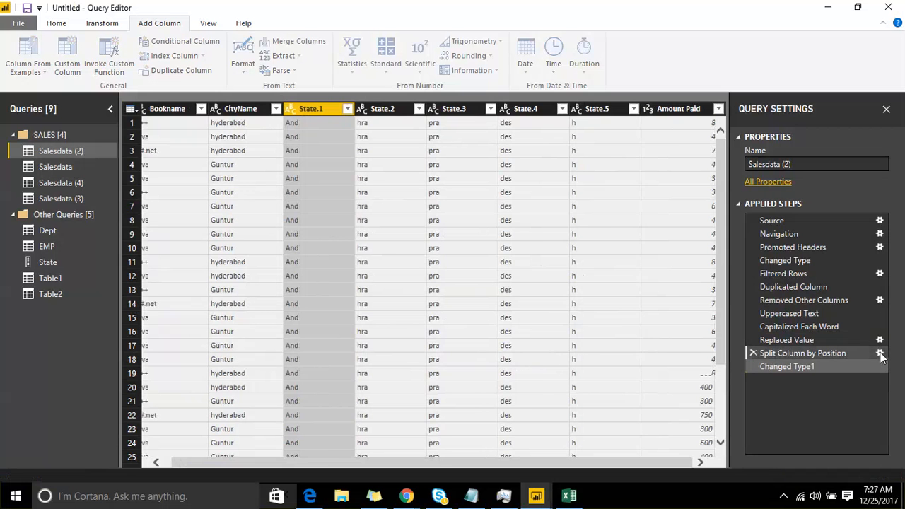
double_click(245, 209)
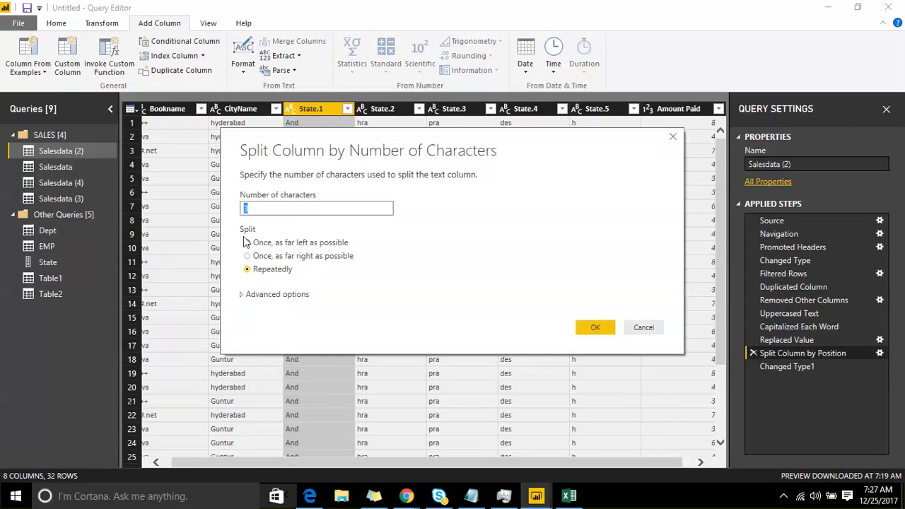
click(247, 243)
click(595, 327)
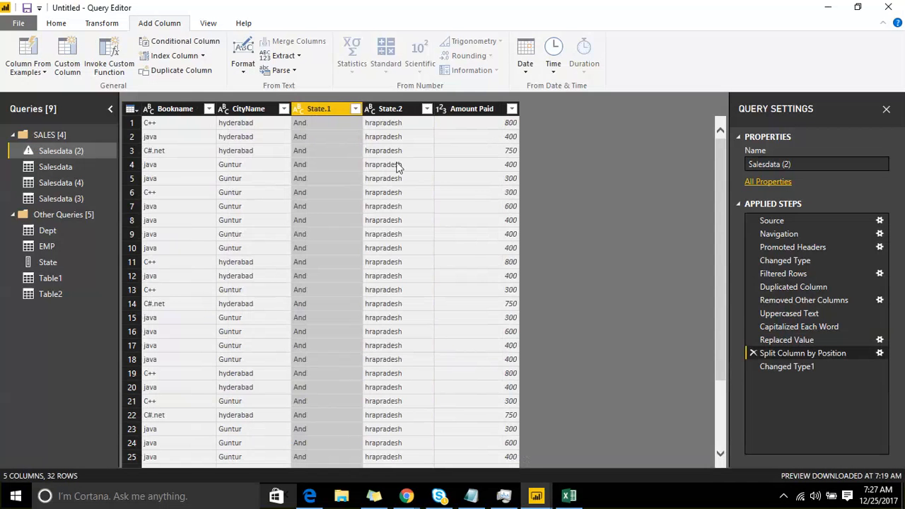
- Change the Split Column by Position step to split once, as far right as possible, keeping 3 characters
click(880, 353)
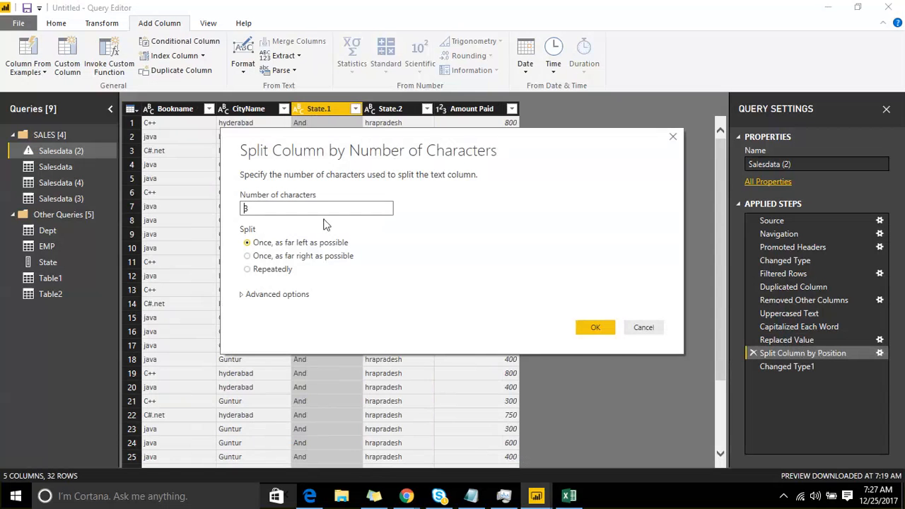
click(249, 258)
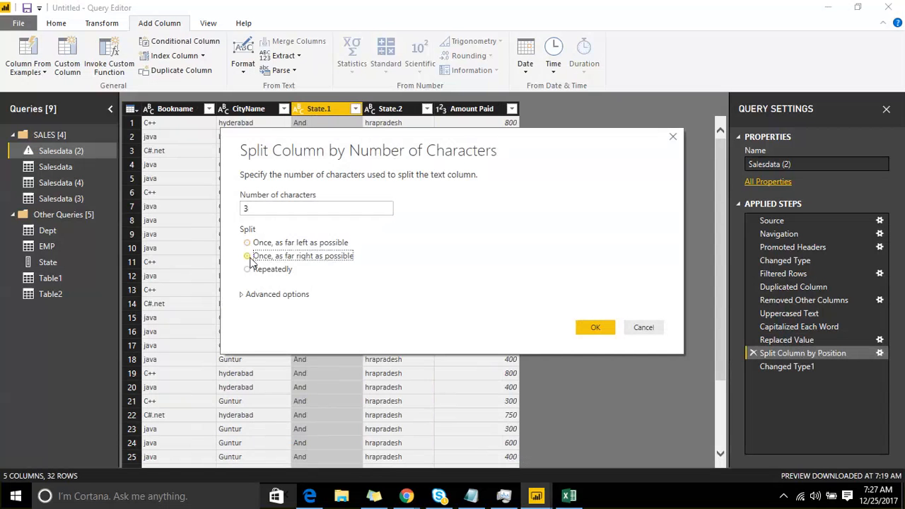
click(593, 329)
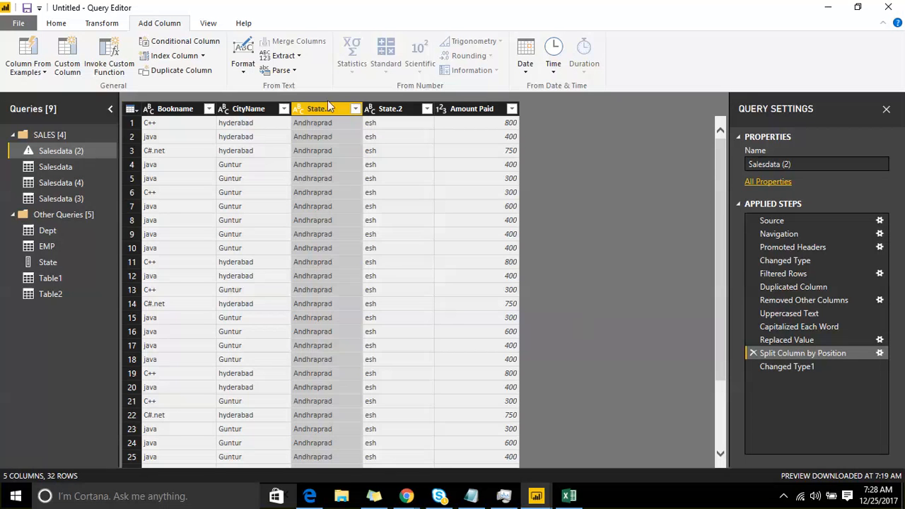
- Change the Split Column by Position step to split into rows, once as far right as possible, and review the resulting State rows
click(881, 355)
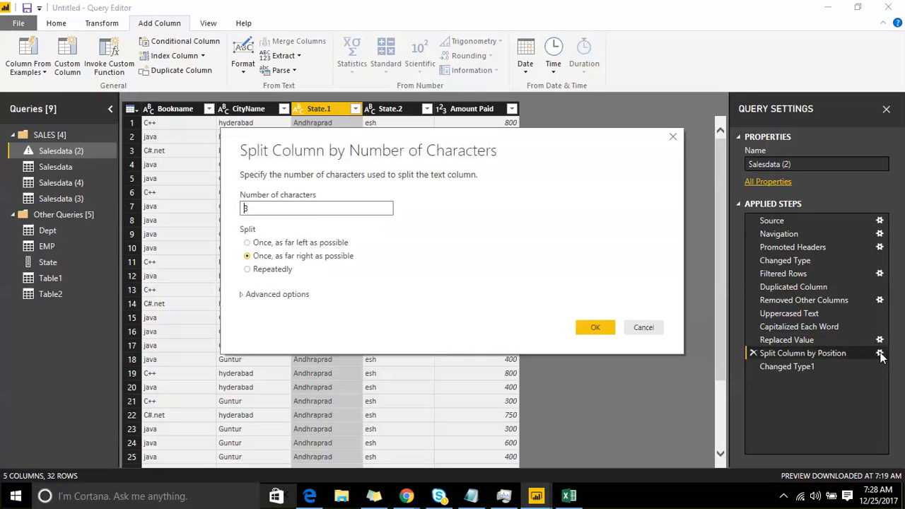
click(256, 296)
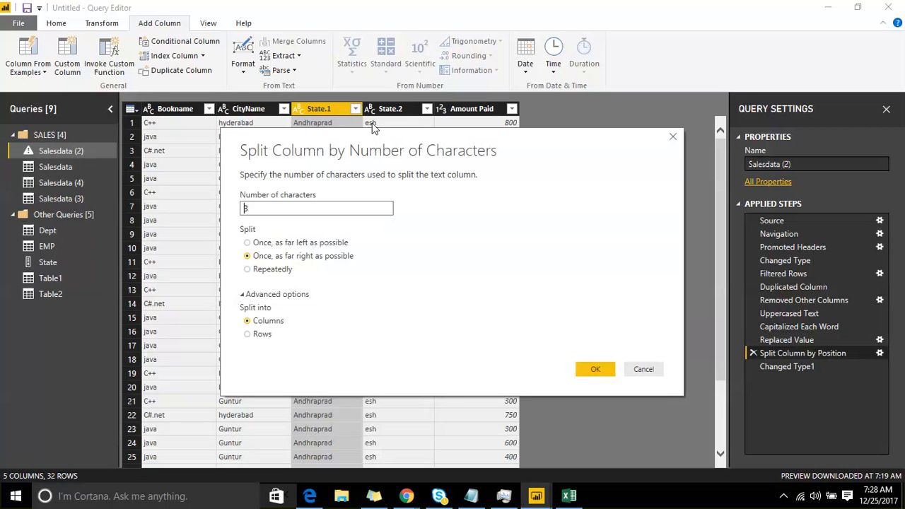
click(283, 269)
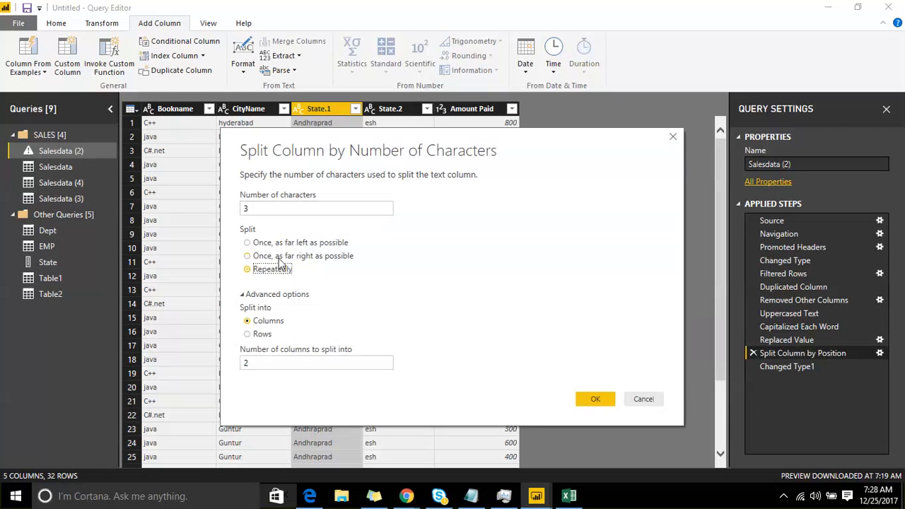
click(279, 256)
click(258, 334)
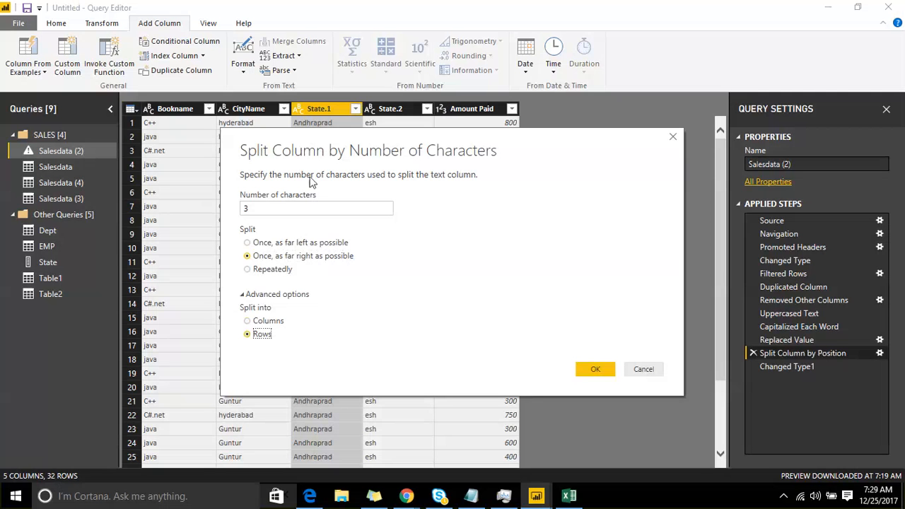
click(592, 371)
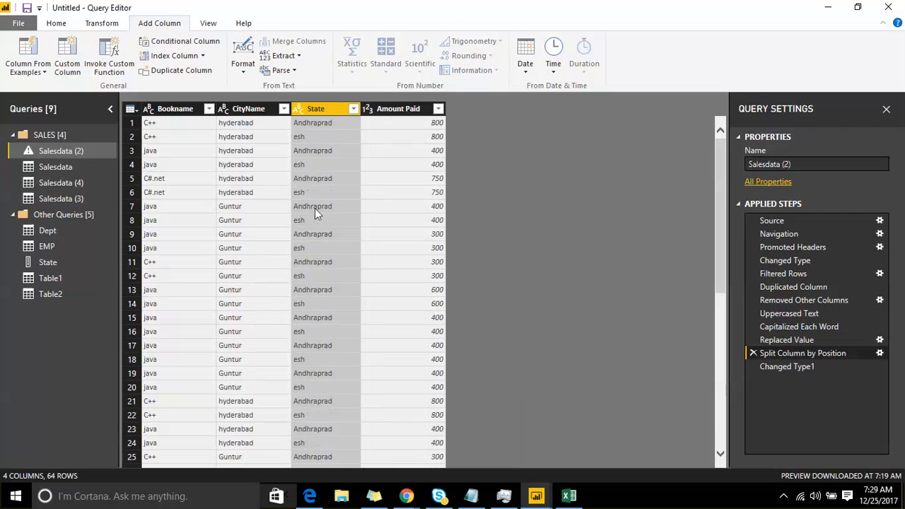
scroll(325, 336, down, 13)
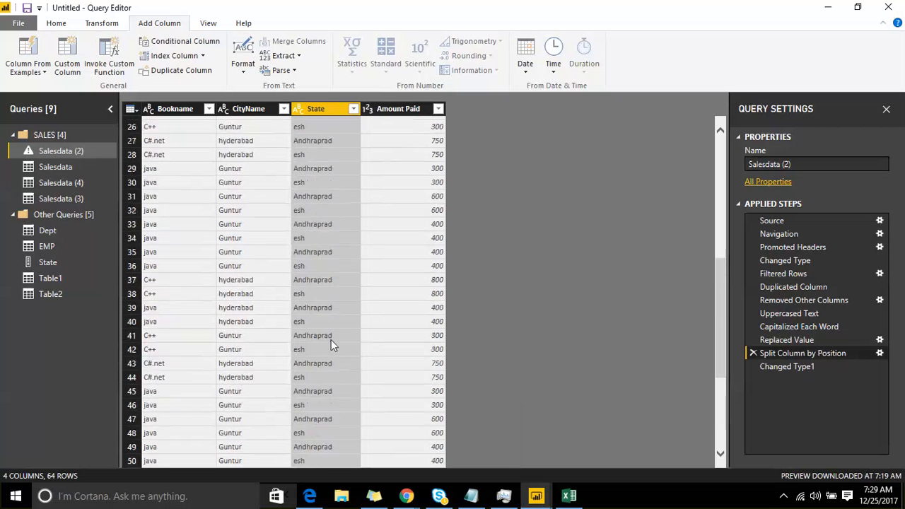
scroll(330, 339, up, 6)
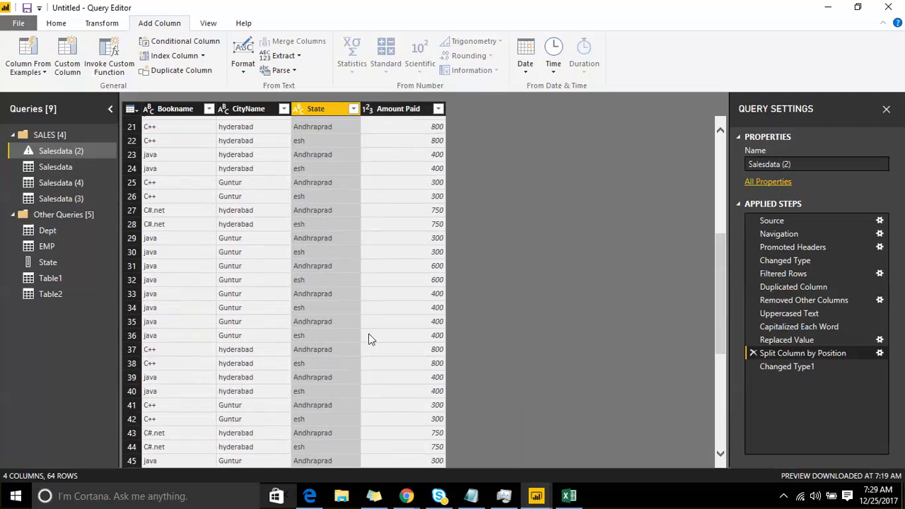
- Check the position split's settings without changing them, and delete the Changed Type1 and Split Column by Position steps
click(880, 354)
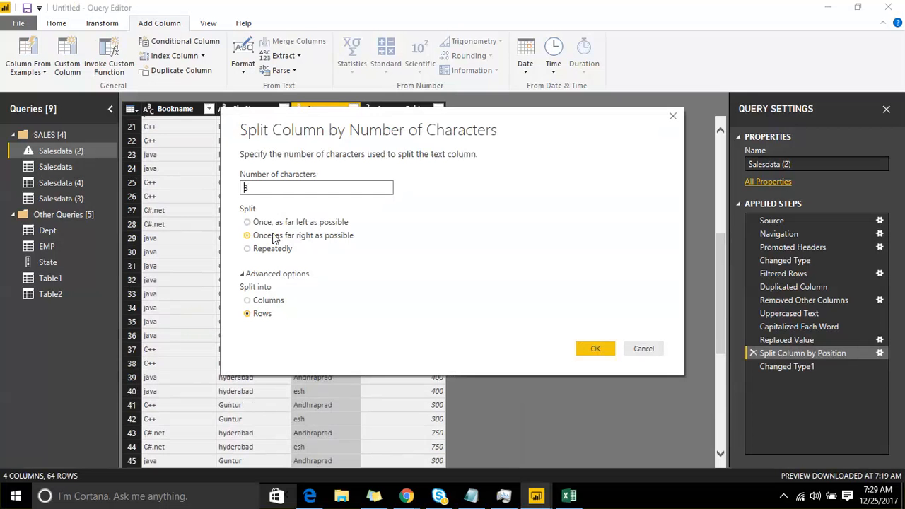
click(642, 349)
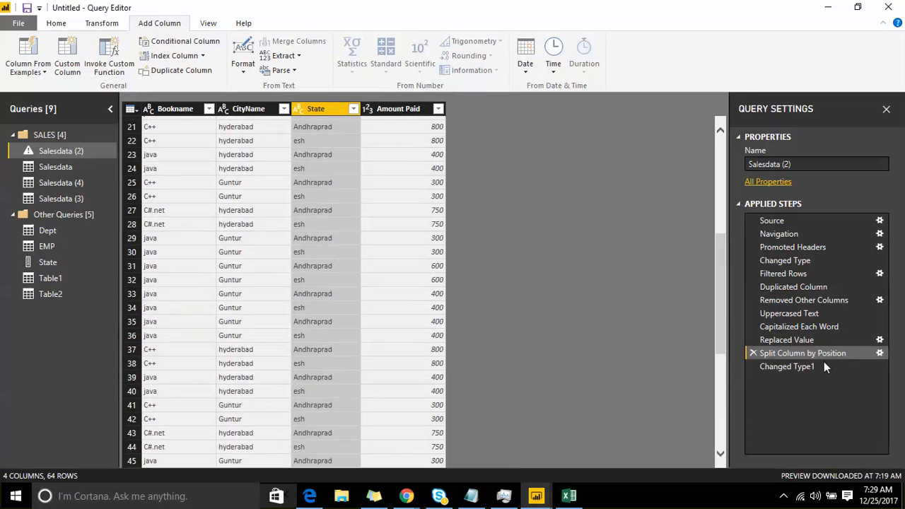
click(753, 367)
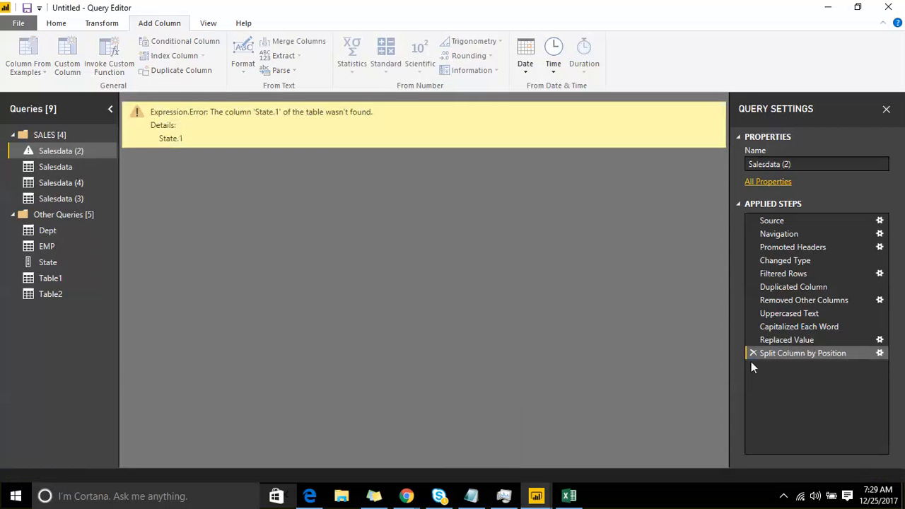
click(753, 352)
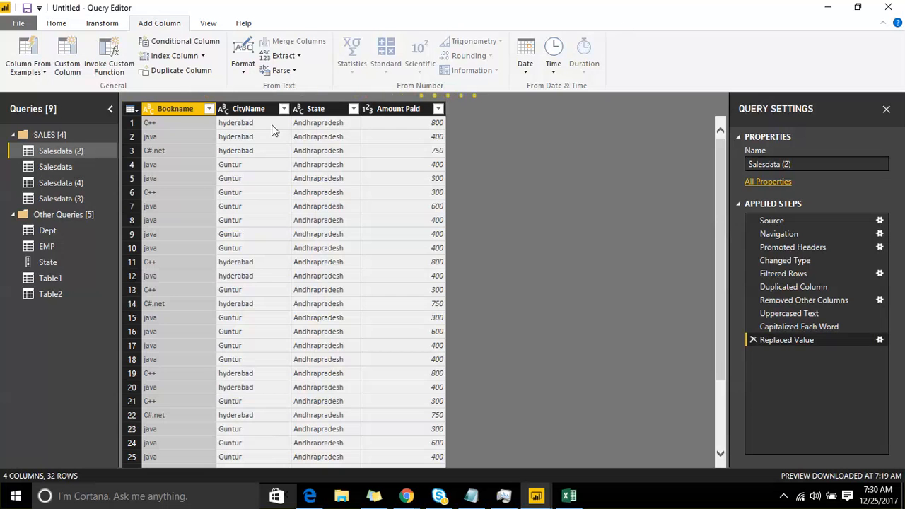
- Split the State column by the custom delimiter "p" at each occurrence of the delimiter
click(309, 112)
right_click(308, 108)
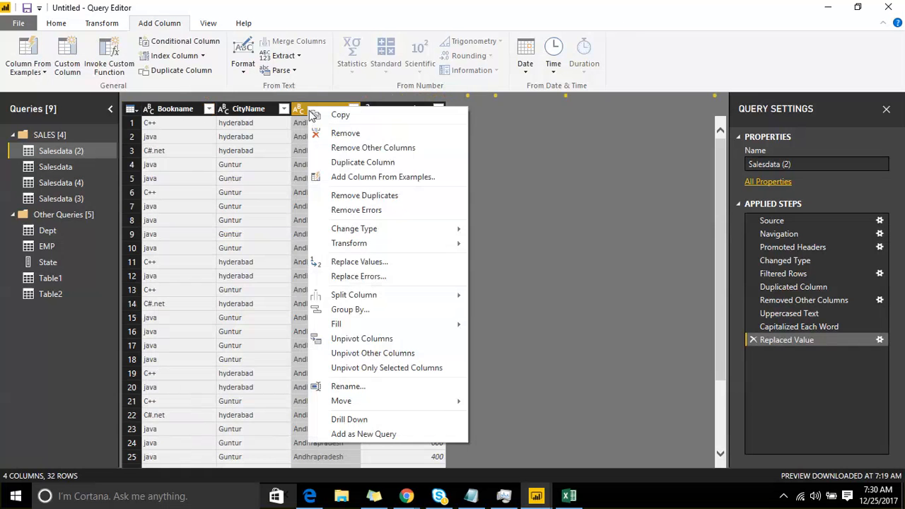
mouse_move(377, 303)
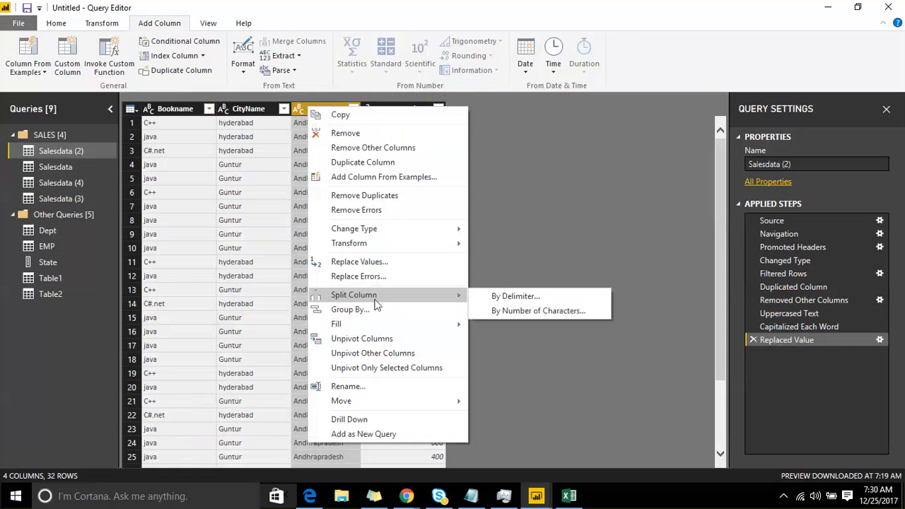
click(518, 296)
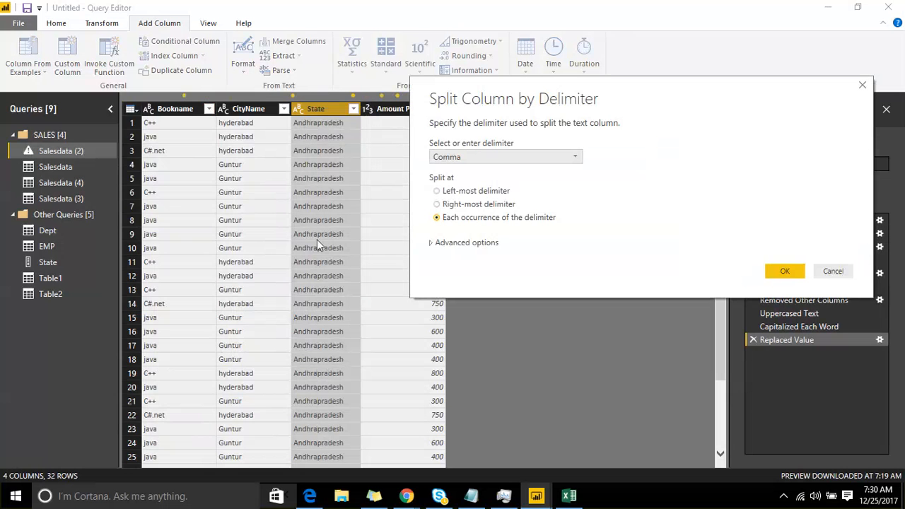
click(461, 157)
click(461, 250)
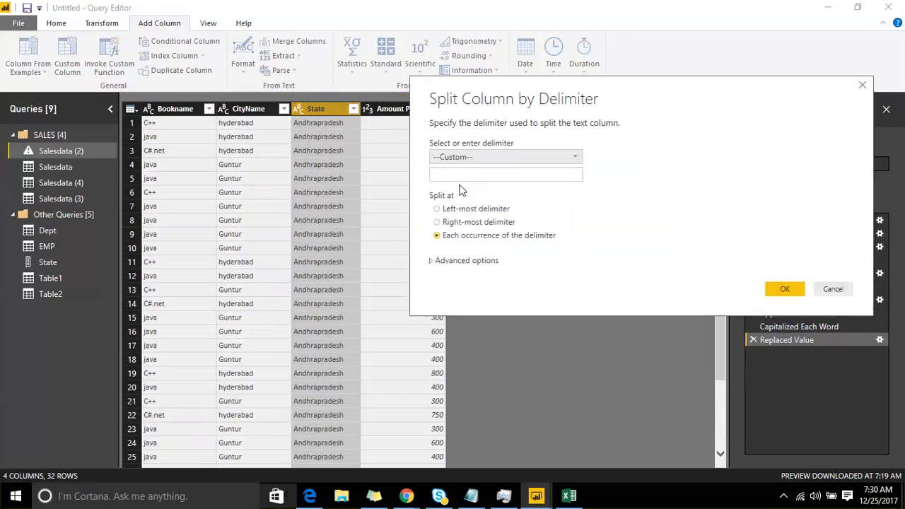
click(436, 176)
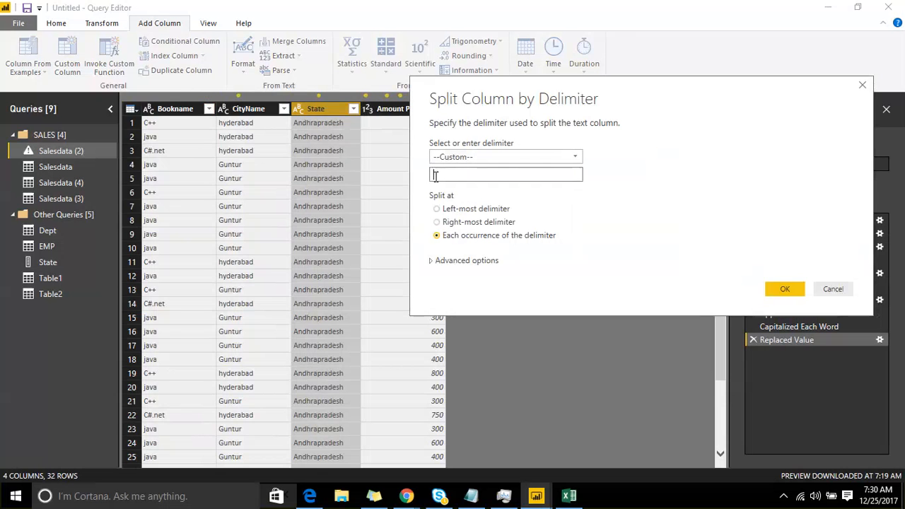
text(p)
click(781, 289)
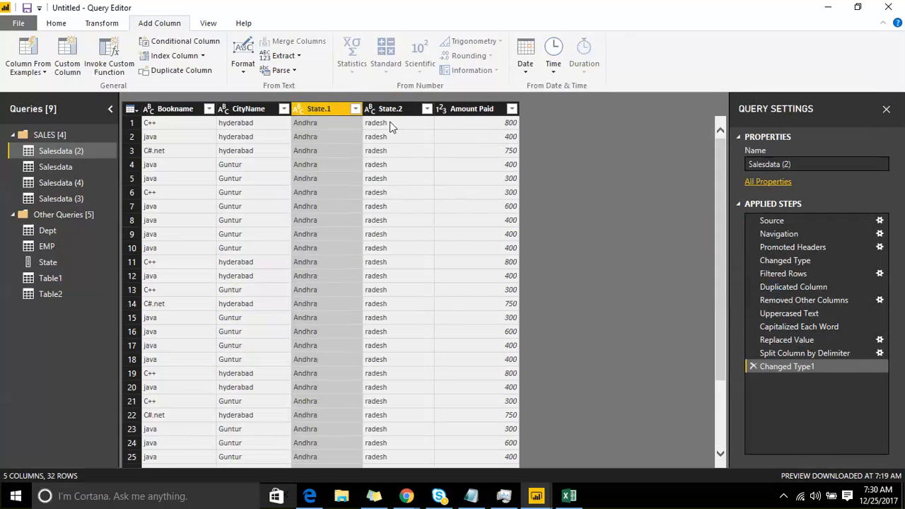
- Edit the Split Column by Delimiter step to split at the left-most delimiter, using "d" as the custom delimiter
click(848, 353)
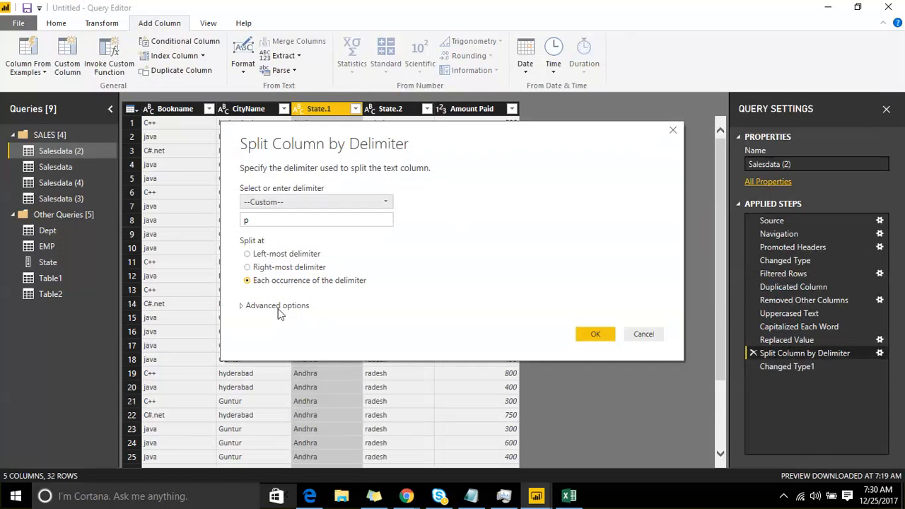
click(279, 307)
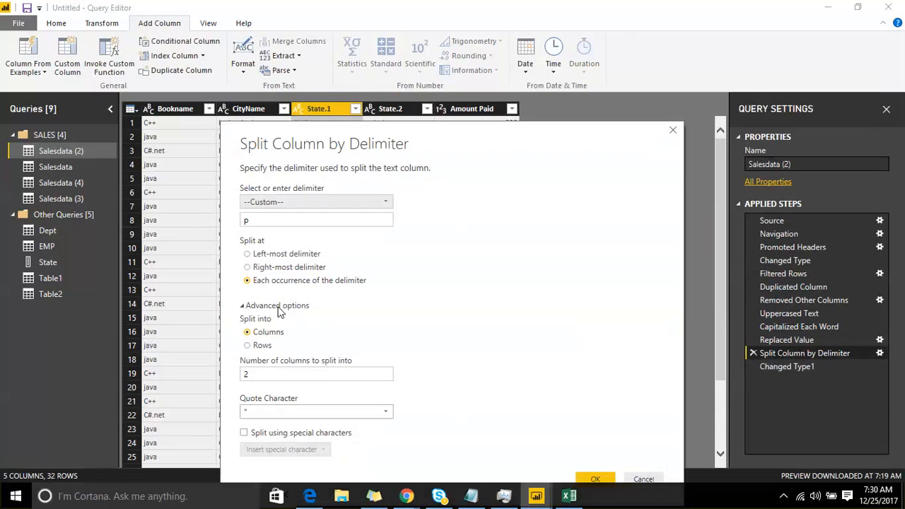
click(277, 308)
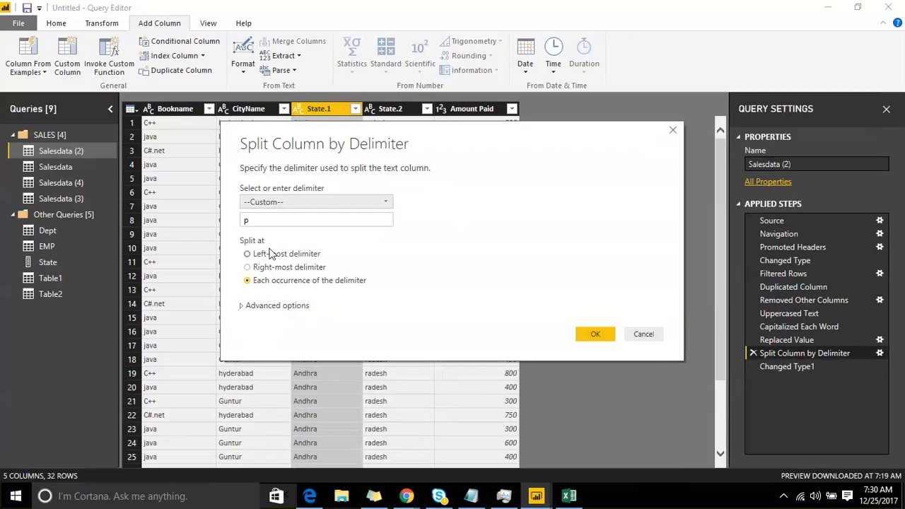
click(269, 271)
click(263, 256)
drag(297, 134, 321, 215)
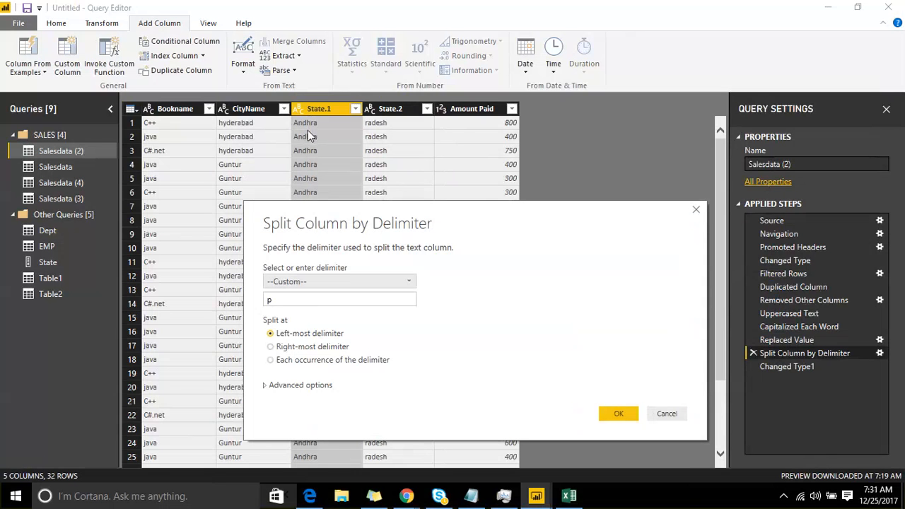
double_click(278, 300)
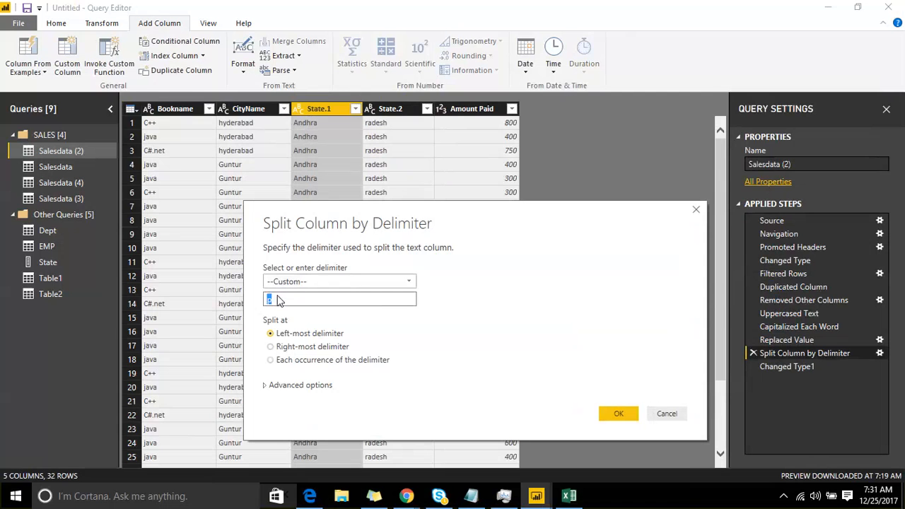
text(d)
click(614, 414)
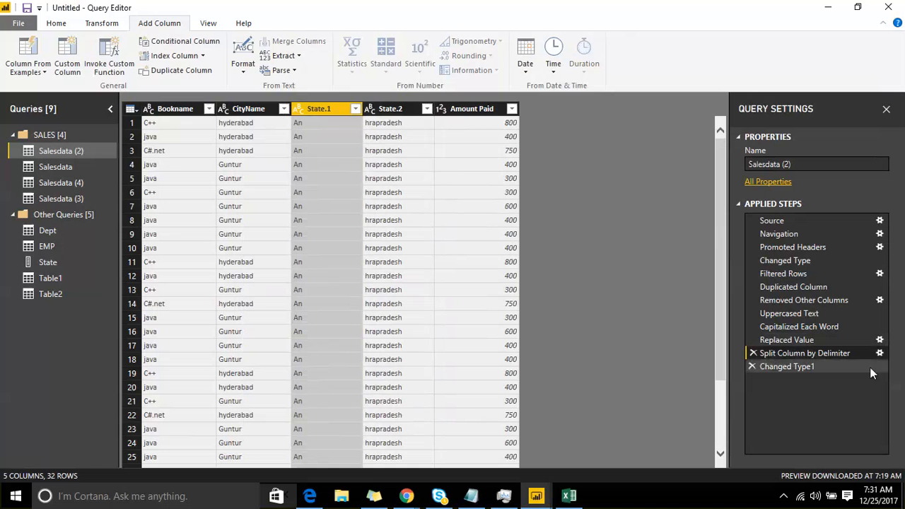
- Delete the Changed Type1 and Split Column by Delimiter steps from the Salesdata (2) query
click(753, 364)
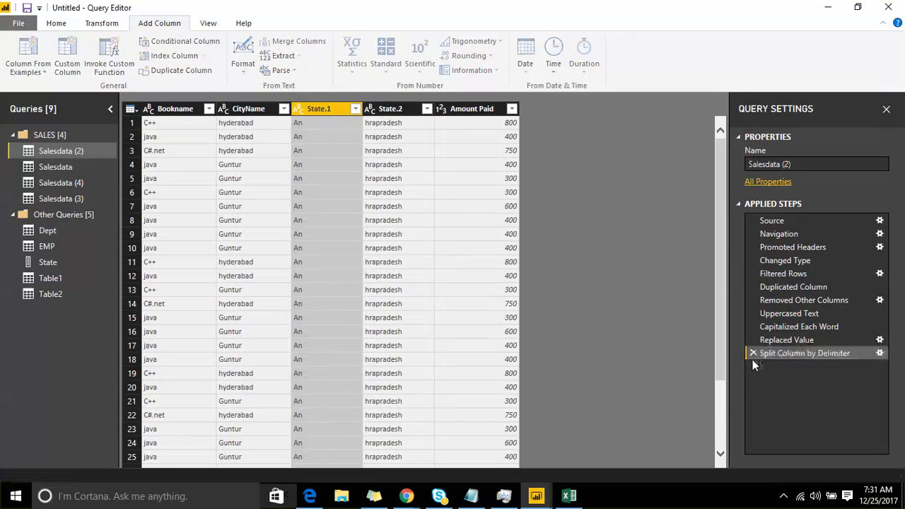
click(752, 353)
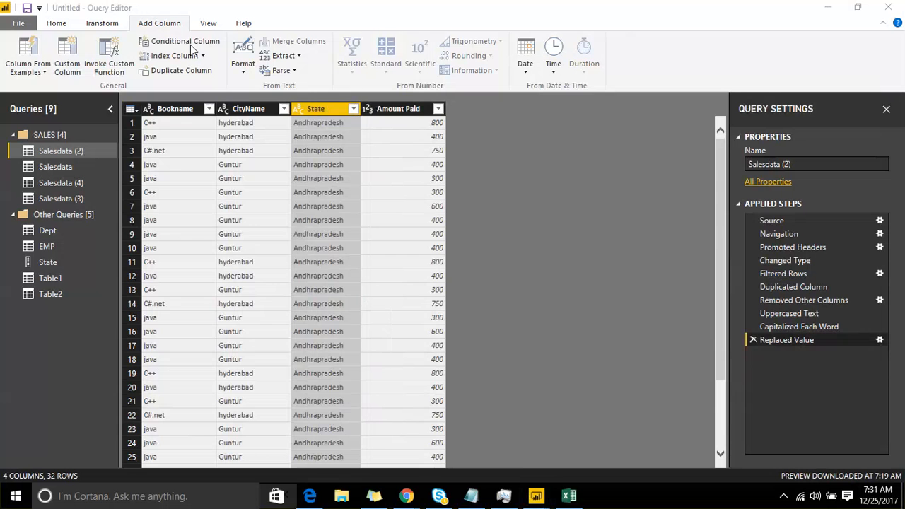
right_click(330, 108)
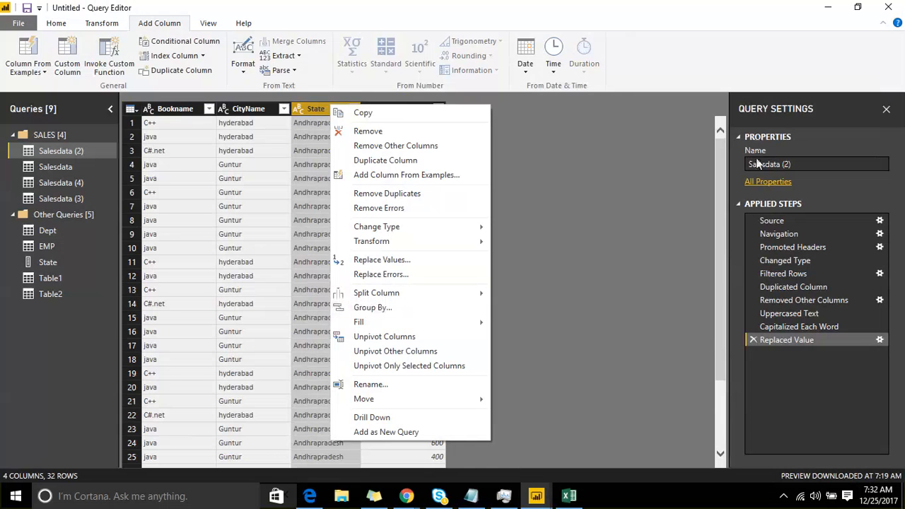
click(667, 228)
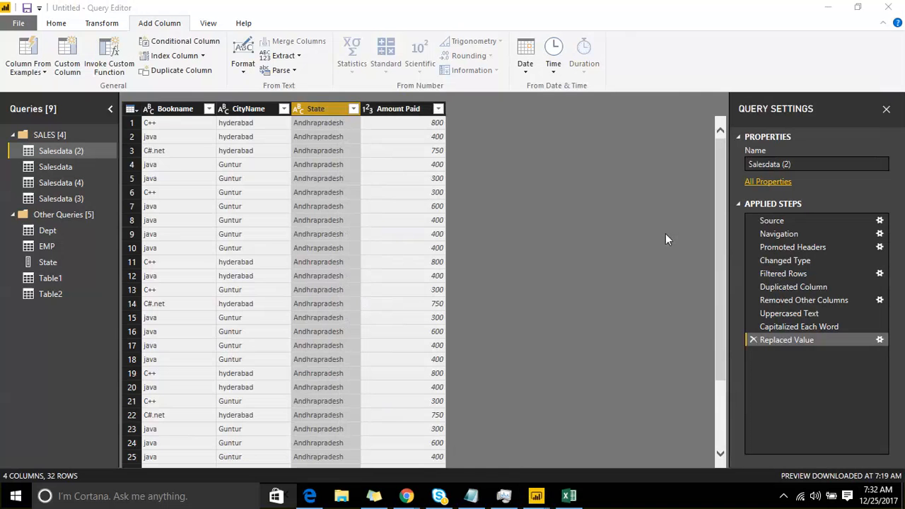